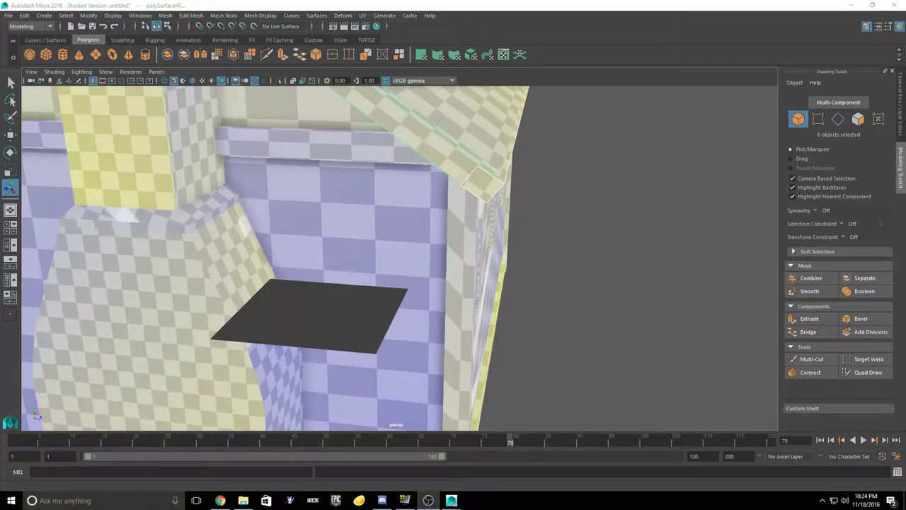
Step: Select the outer wall faces on all sides of the cabin in face selection mode
scroll(400, 257, "down", 6)
left_click_drag(369, 262, 475, 286, "alt")
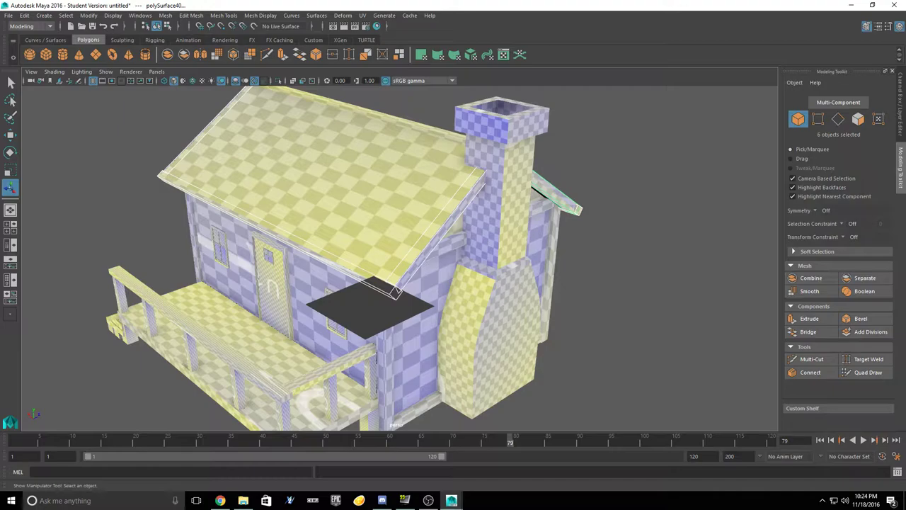
left_click_drag(347, 265, 570, 247, "alt")
scroll(425, 276, "up", 2)
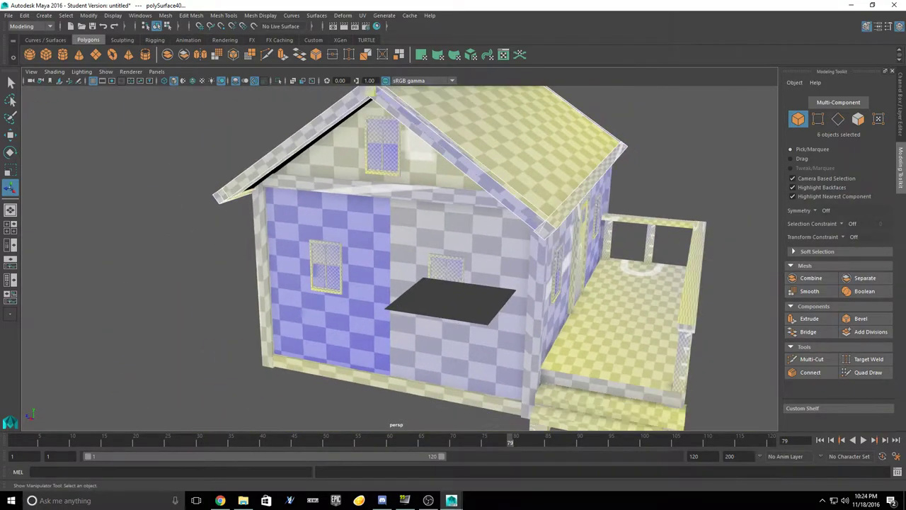
left_click(858, 119)
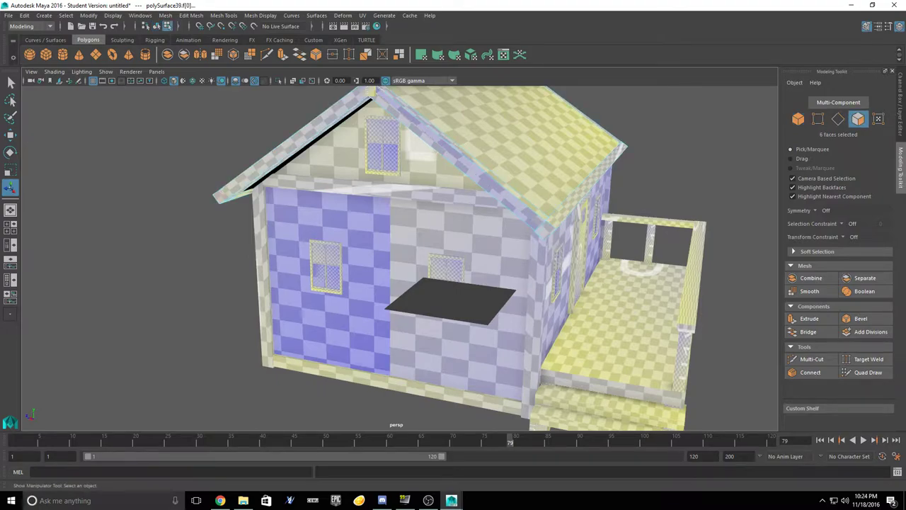
left_click(463, 290)
left_click(464, 290)
left_click(364, 283, "shift")
left_click_drag(488, 280, 258, 269, "alt")
left_click(385, 266, "shift")
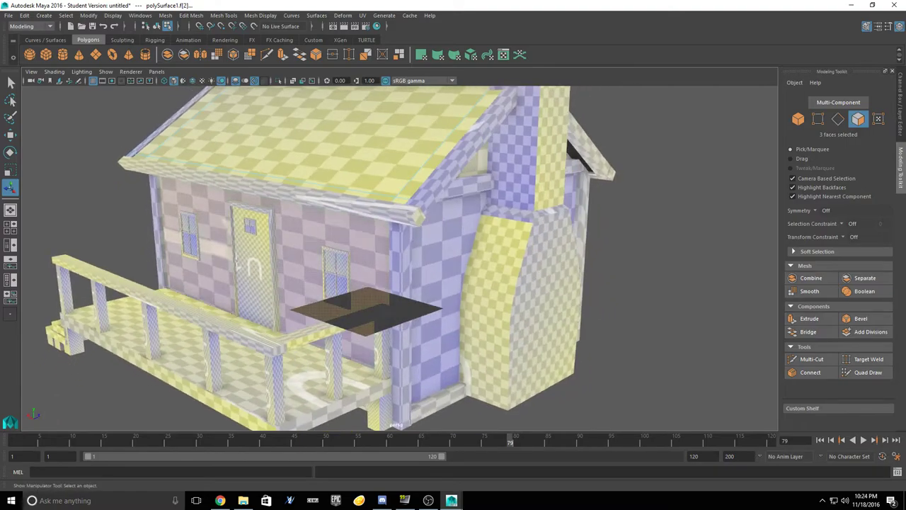
left_click(443, 280, "shift")
left_click_drag(442, 280, 340, 280, "alt")
left_click(418, 287, "shift")
left_click_drag(418, 287, 287, 284, "alt")
left_click(375, 283, "shift")
Step: Open the material attributes of the CabinWalls Lambert material for the selected wall faces
right_click_drag(495, 237, 499, 479)
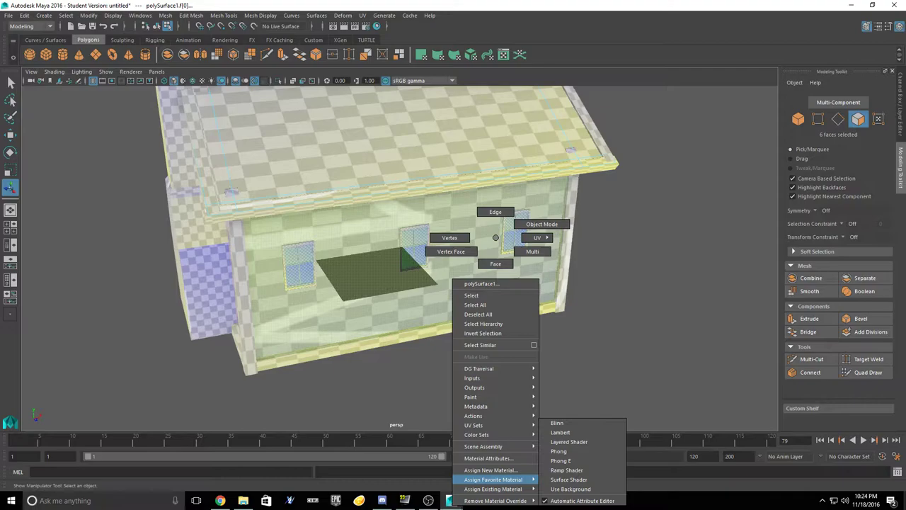
right_click_drag(493, 480, 425, 396)
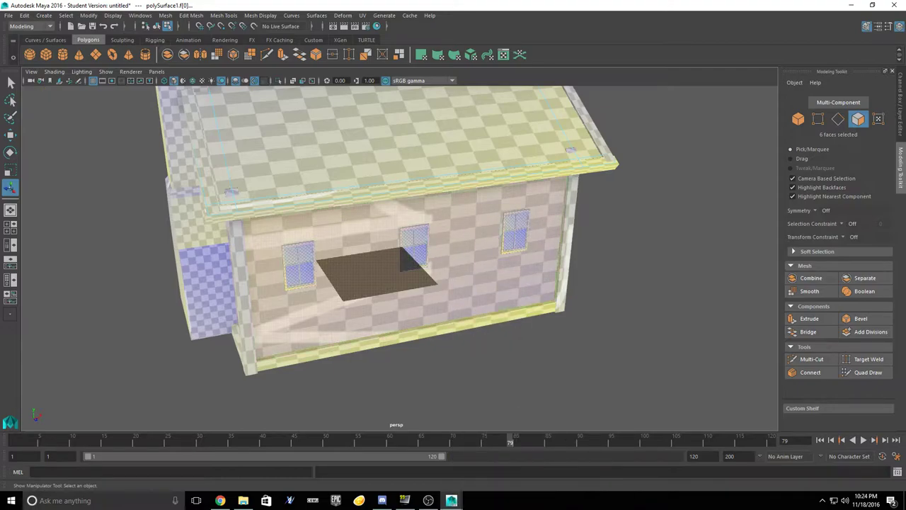
right_click_drag(497, 237, 495, 457)
left_click_drag(453, 318, 333, 354, "alt")
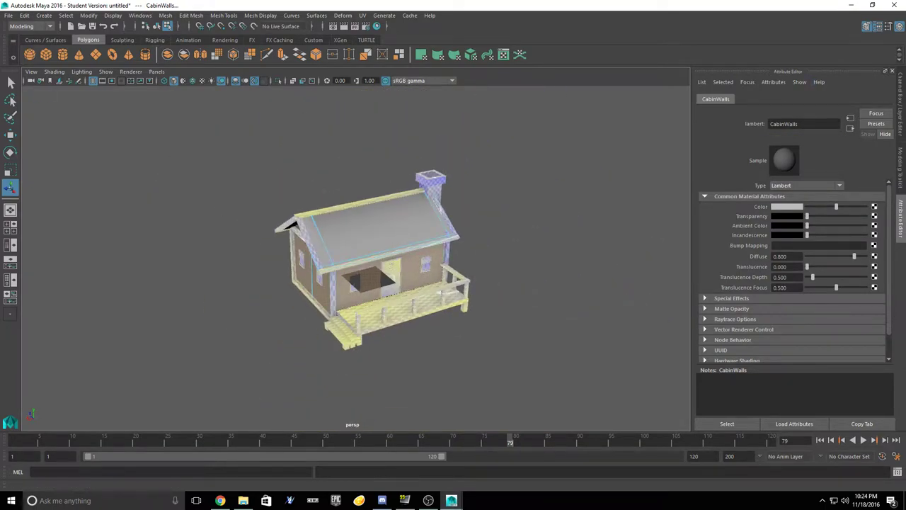
Step: Export the whole scene as FBX to F:\Maya Projects, replacing CabinFinal.fbx
left_click(8, 15)
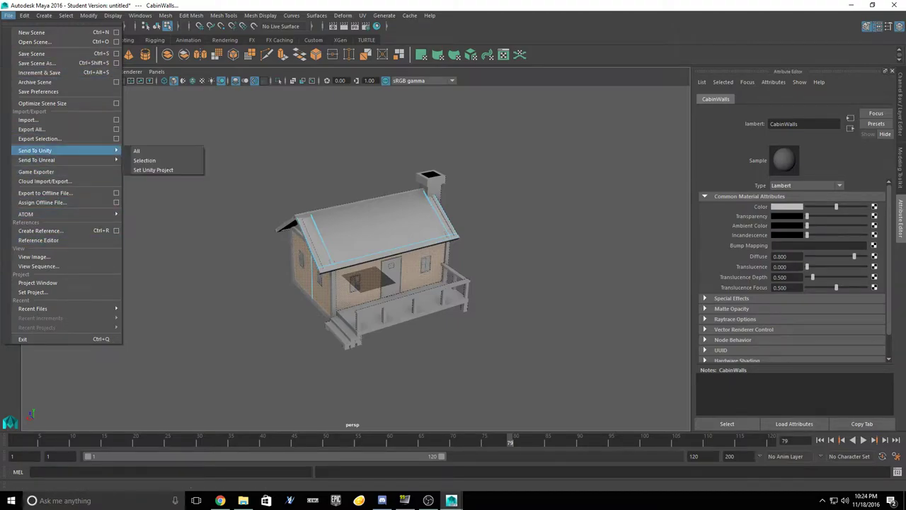
left_click(32, 129)
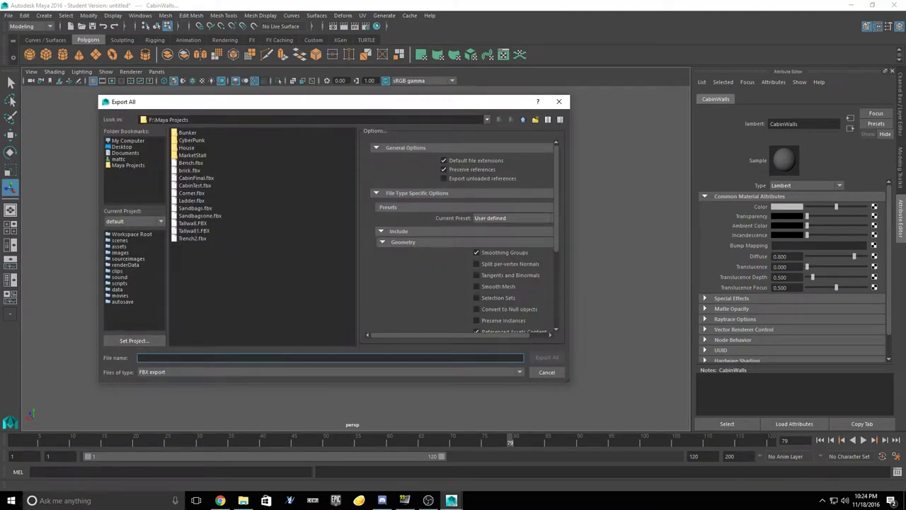
left_click(196, 177)
left_click(547, 357)
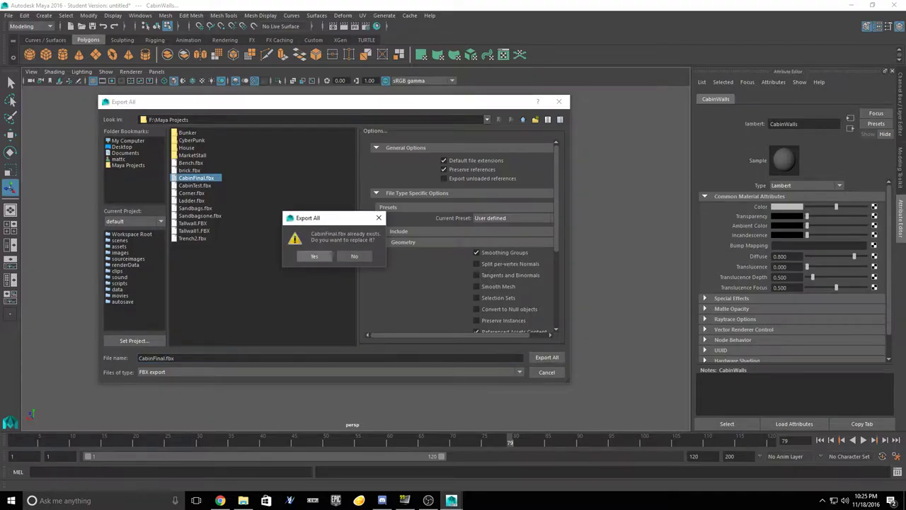
left_click(315, 256)
Step: Search Windows for Steam, launch it, and switch to Substance Painter with the file window minimized
left_click(71, 501)
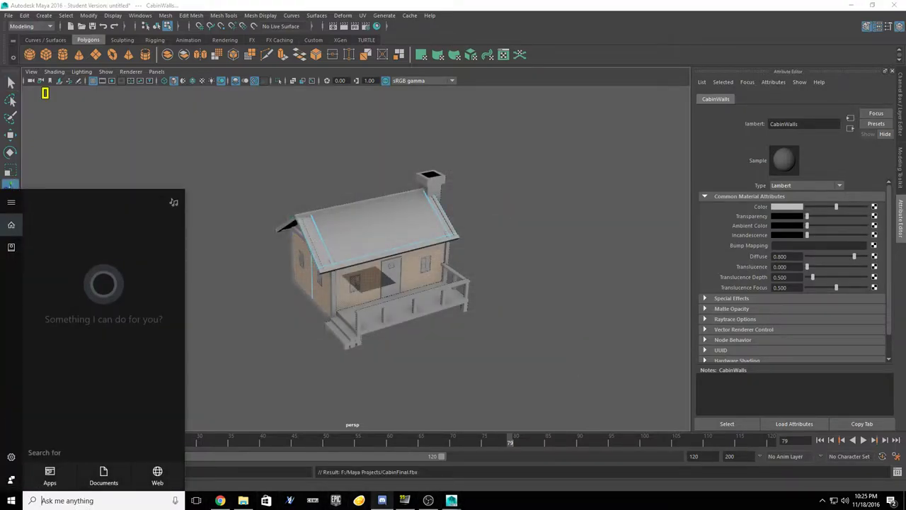
left_click(823, 501)
left_click(823, 501)
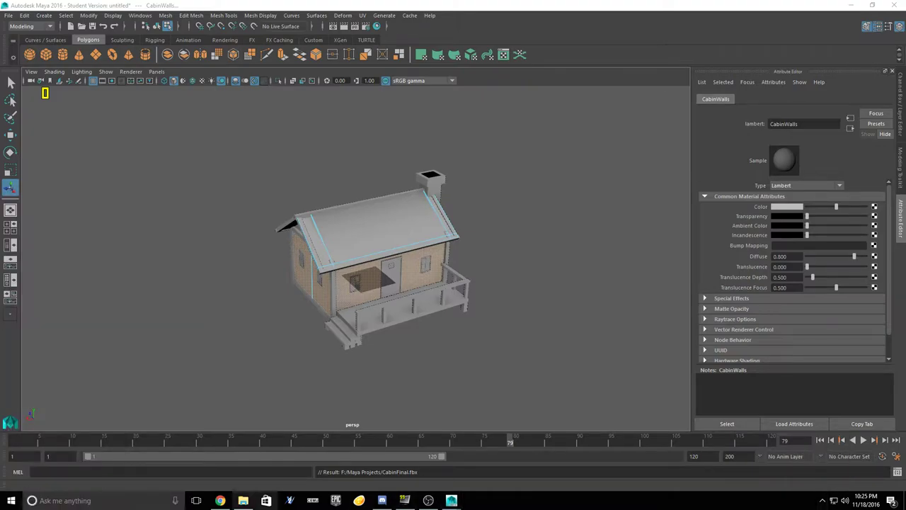
left_click(71, 501)
type("ste")
key("Return")
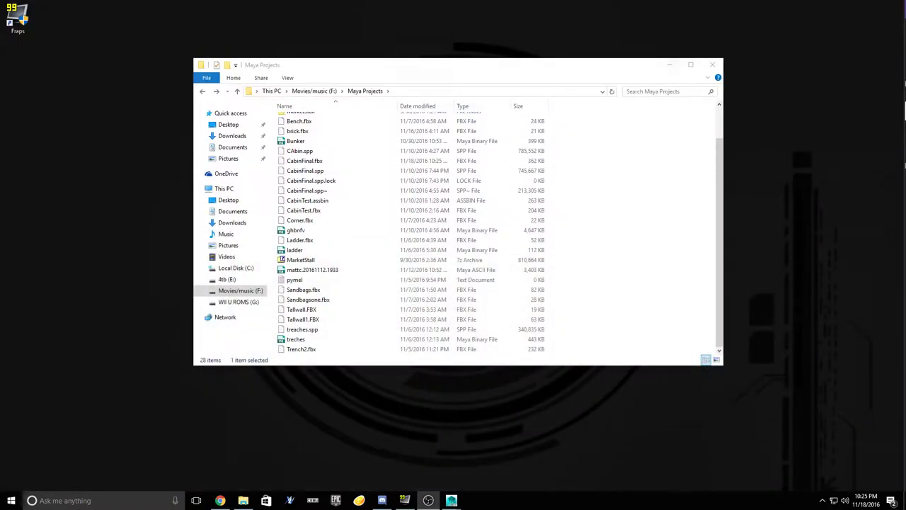
left_click(669, 64)
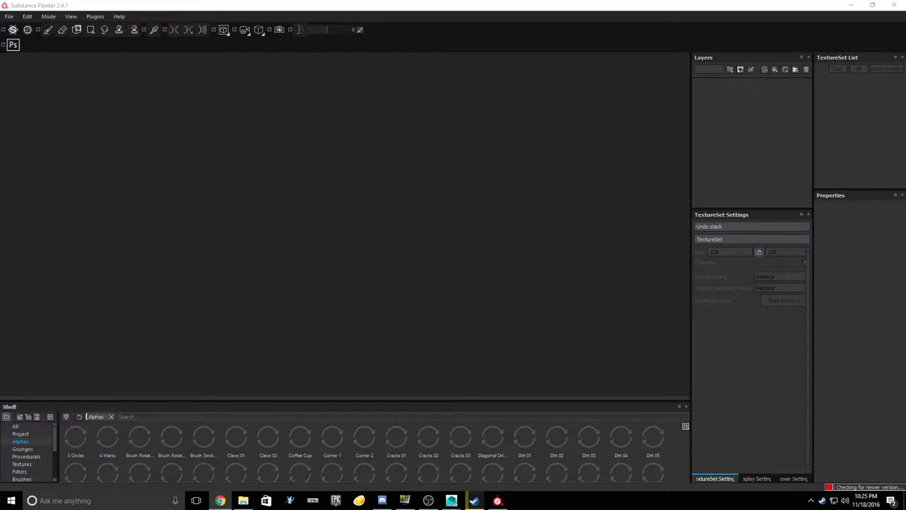
left_click(566, 325)
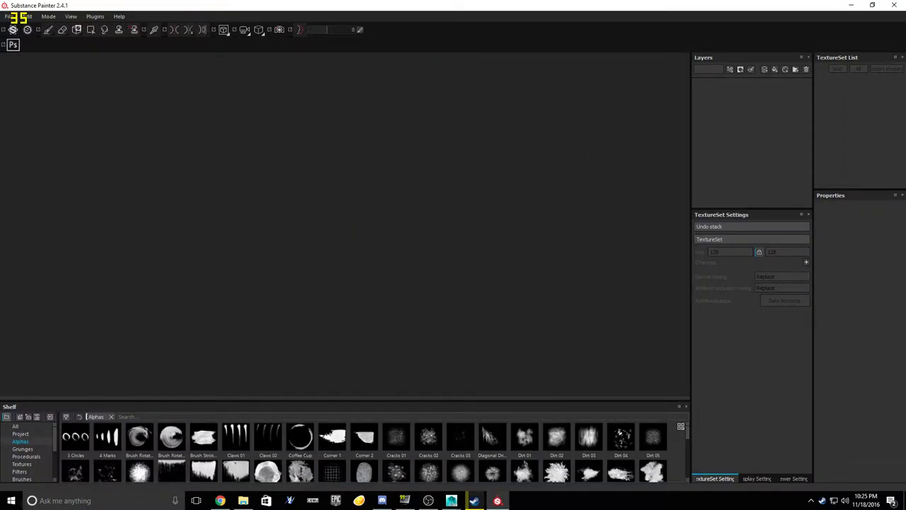
Step: Create a new project using CabinFinal.fbx from the Maya Projects folder on drive F: as the mesh
left_click(24, 17)
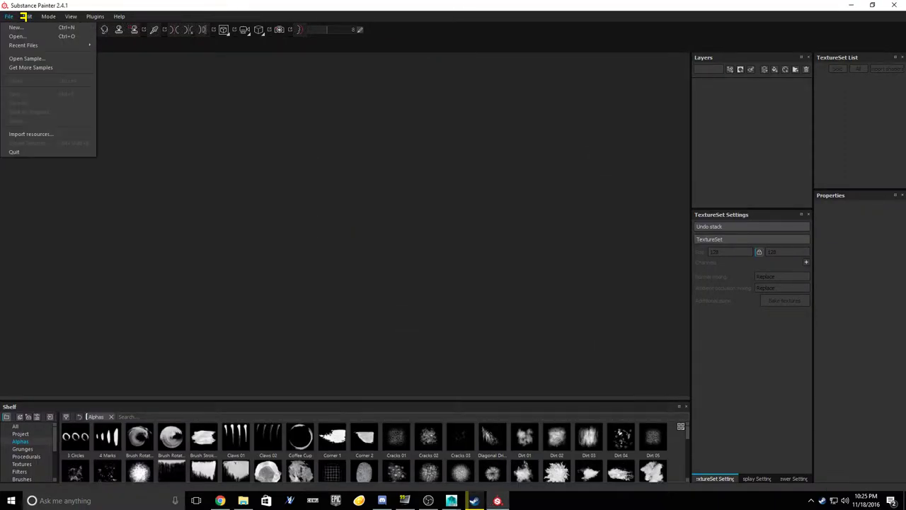
left_click(23, 17)
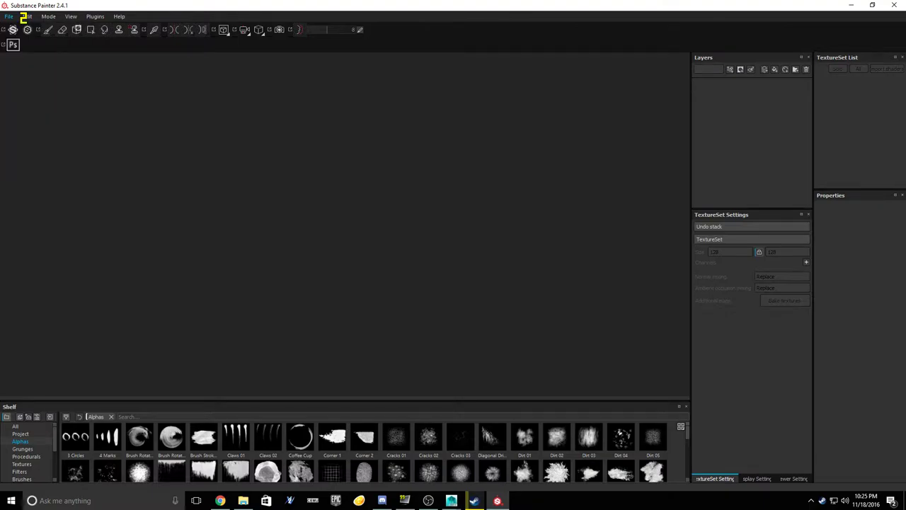
key("ctrl+n")
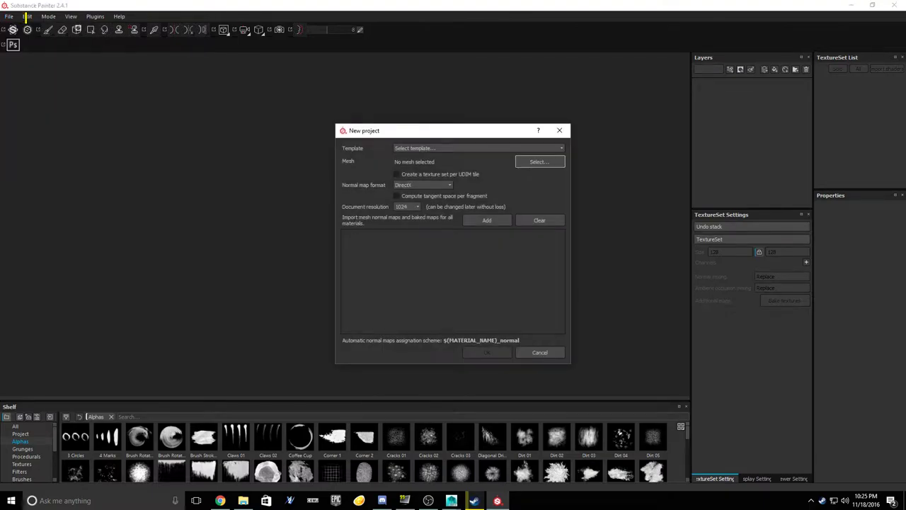
left_click(540, 162)
scroll(442, 318, "down", 2)
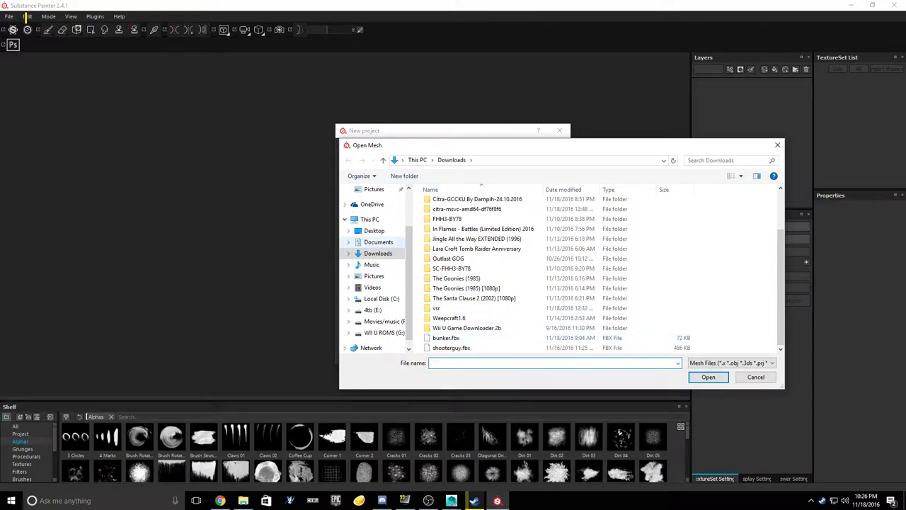
left_click(383, 321)
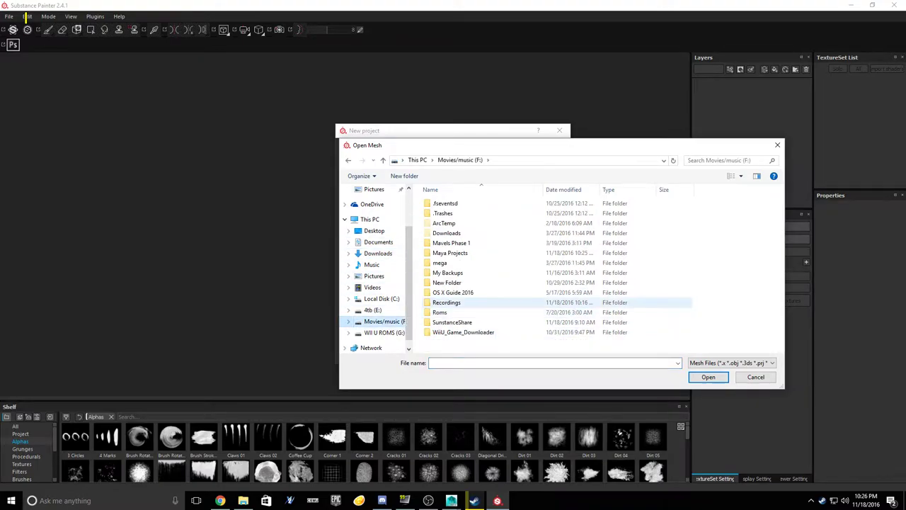
double_click(450, 253)
left_click(450, 263)
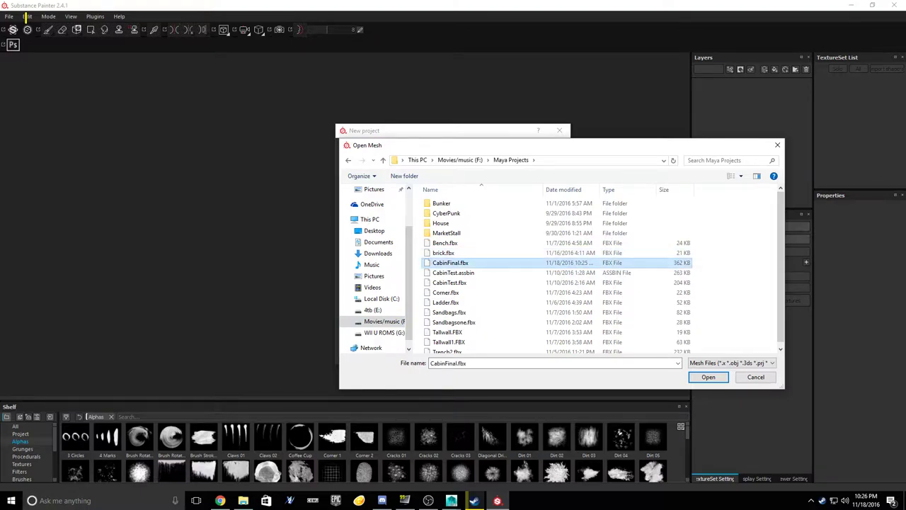
key("Return")
key("Return")
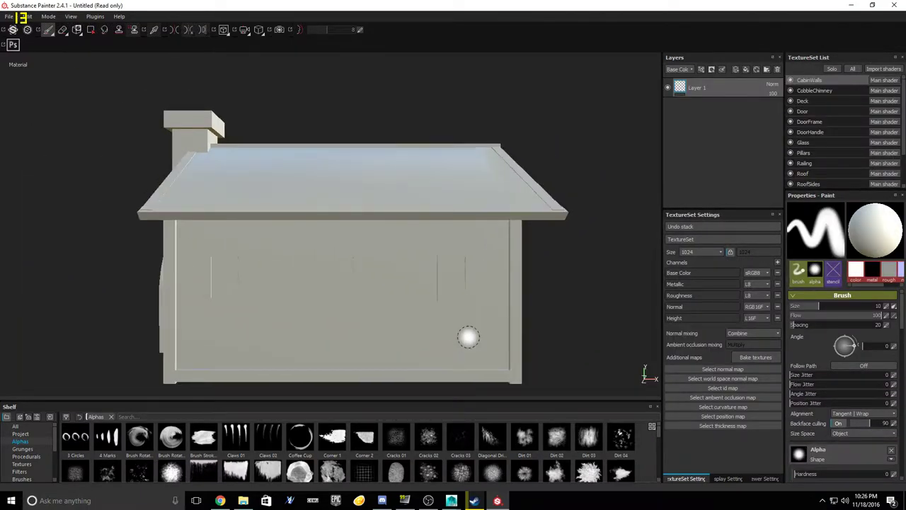
Step: Review the imported cabin's texture sets, from CobbleChimney through to WoodenBeams
left_click_drag(637, 281, 485, 267, "alt")
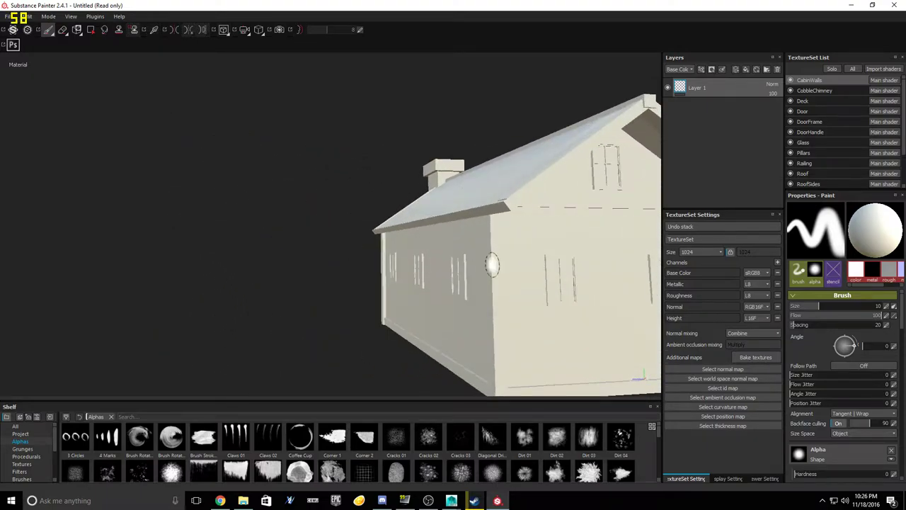
middle_click_drag(486, 267, 227, 261, "alt")
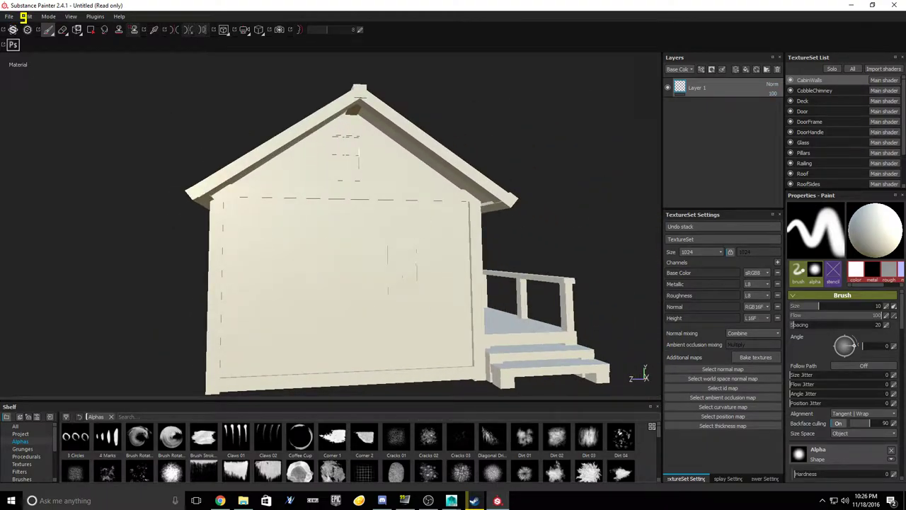
left_click(815, 91)
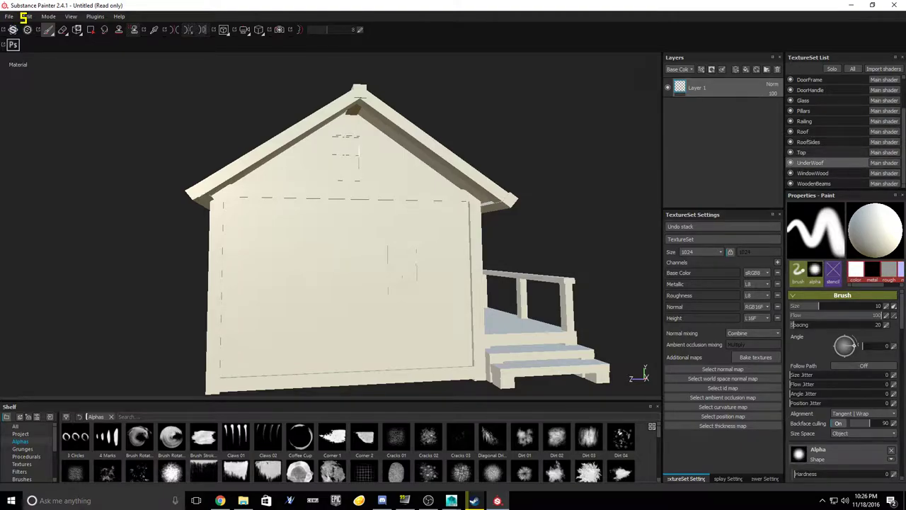
left_click(814, 184)
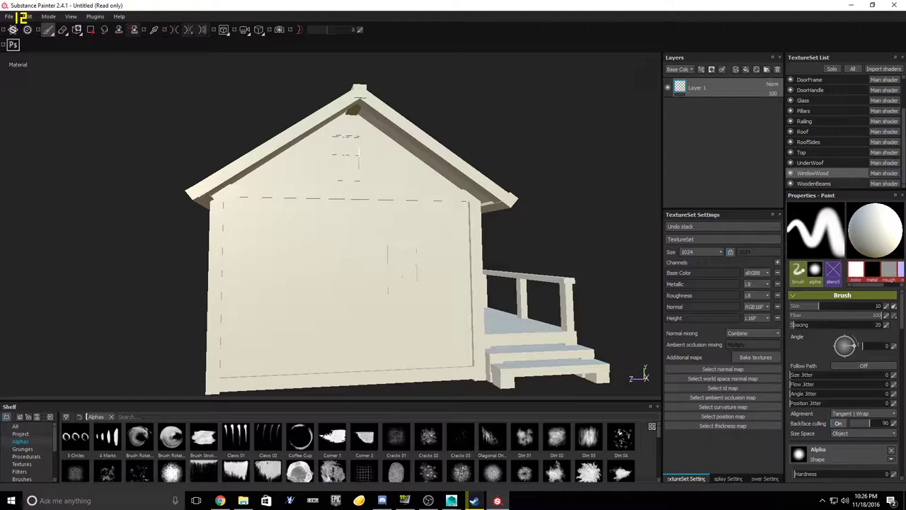
Step: Inspect the imported cabin's walls, roof and chimney from all sides and at different distances
left_click_drag(610, 173, 501, 185, "alt")
scroll(395, 203, "up", 3)
scroll(399, 211, "down", 7)
left_click_drag(644, 194, 626, 192, "alt")
left_click_drag(460, 194, 415, 297, "alt")
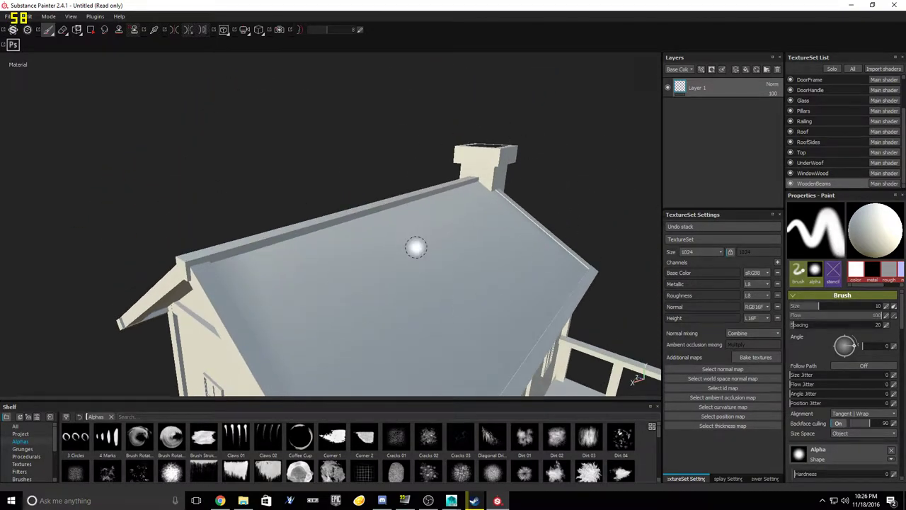
left_click_drag(406, 247, 468, 312, "alt")
left_click_drag(459, 206, 546, 142, "alt")
left_click_drag(239, 208, 591, 183, "alt")
scroll(591, 184, "up", 3)
scroll(591, 183, "down", 4)
scroll(590, 183, "down", 2)
mouse_move(348, 149)
left_mouse_down("alt")
mouse_move(507, 265)
mouse_move(541, 244)
mouse_move(489, 236)
left_mouse_up("alt")
scroll(507, 264, "down", 5)
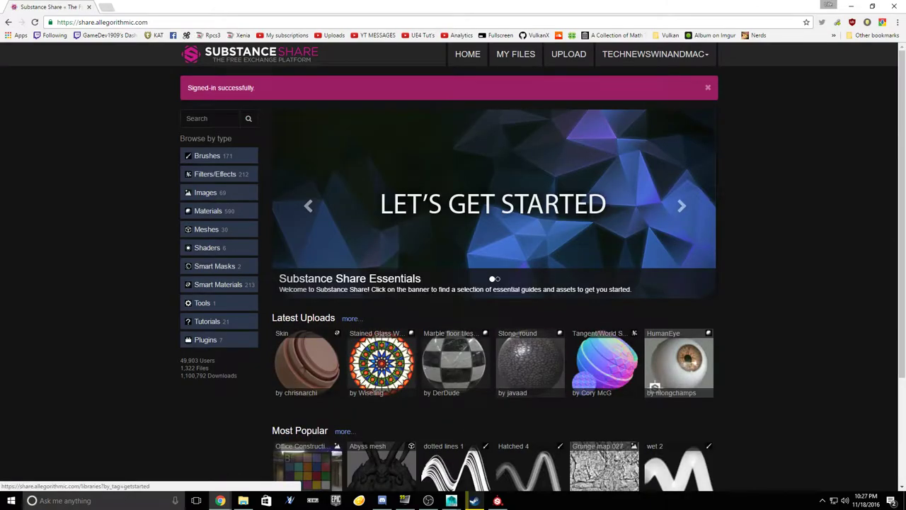
Step: Switch to Substance Share in the browser and search for "log"
scroll(655, 277, "down", 1)
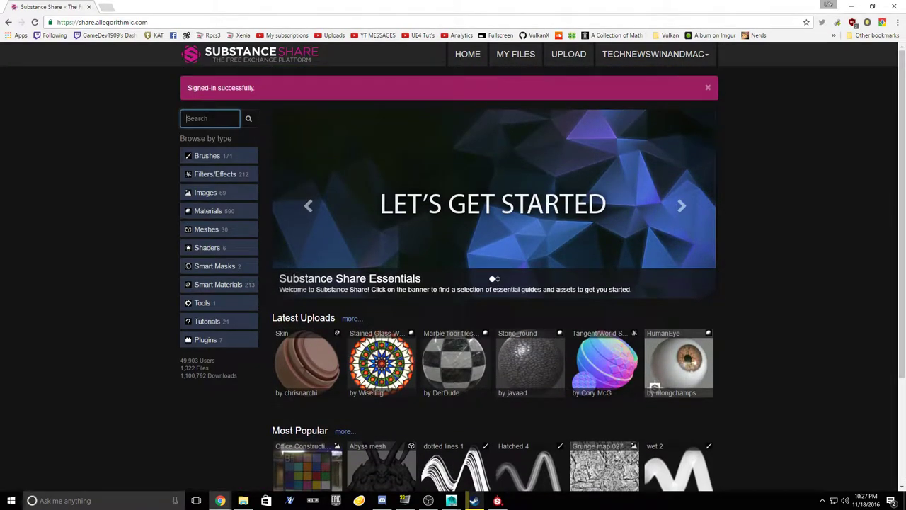
type("log")
key("Return")
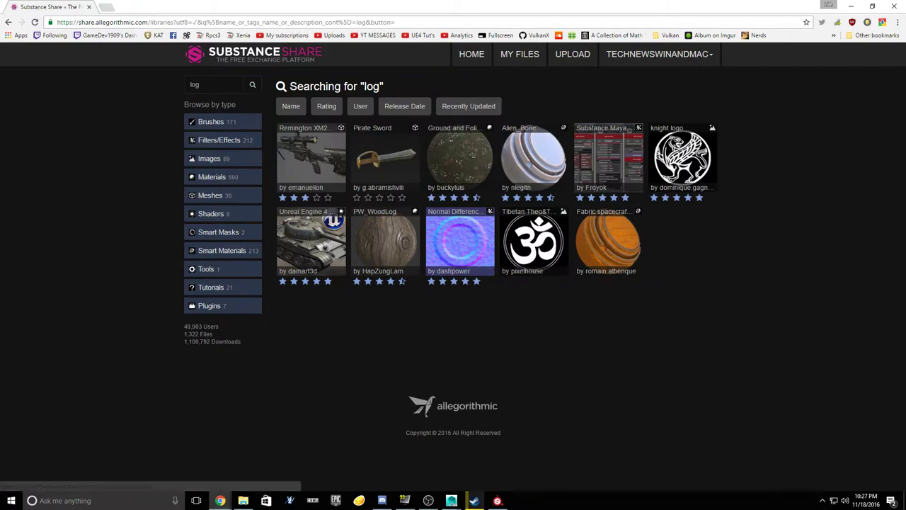
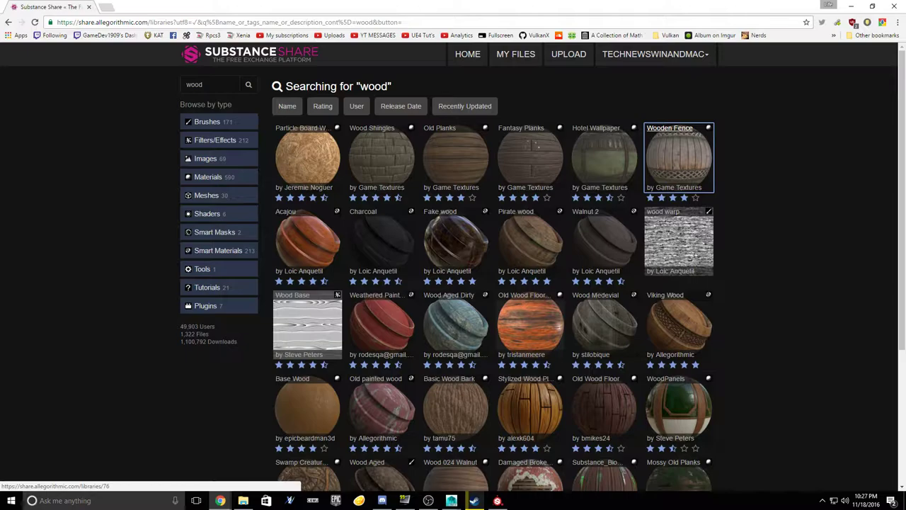
Step: Open the Wood Shingles material from the wood results in a new tab and download it
right_click(389, 160)
left_click(402, 178)
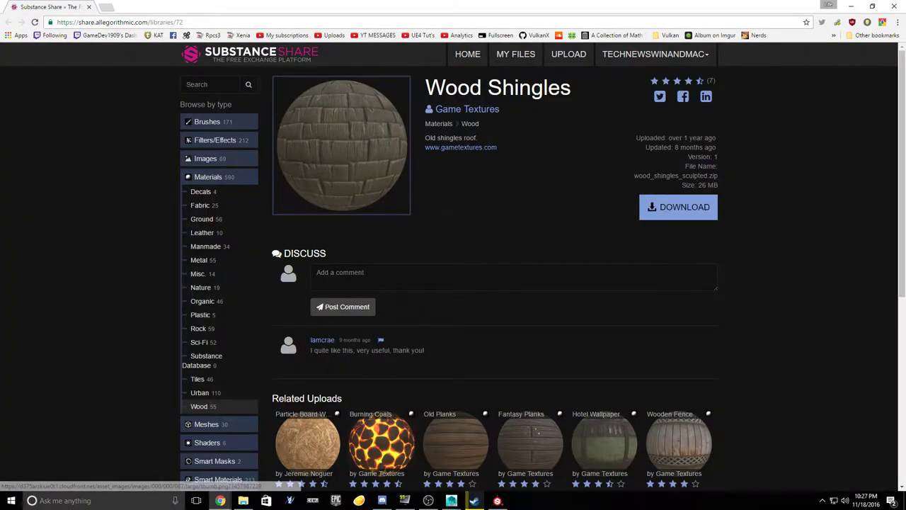
left_click(679, 207)
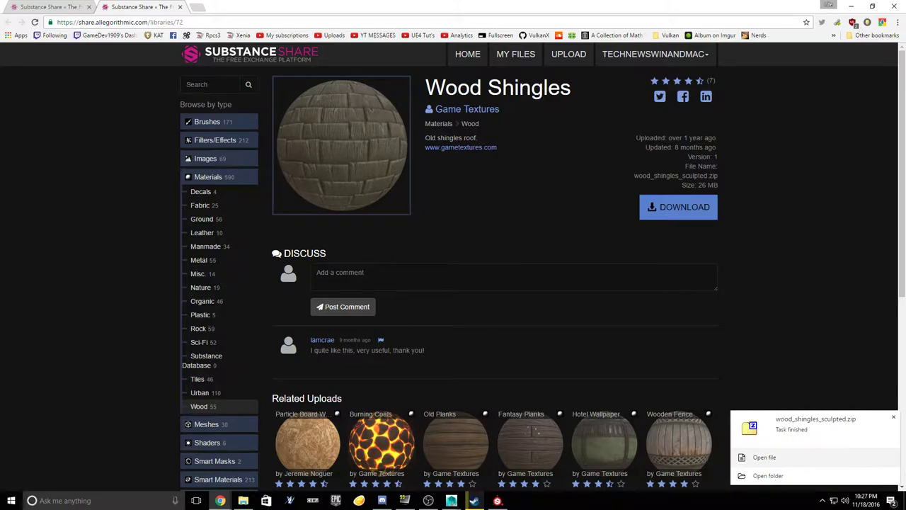
Step: Open the downloaded wood_shingles_sculpted.zip and pin the Maya Projects folder to Quick access in File Explorer
left_click(768, 457)
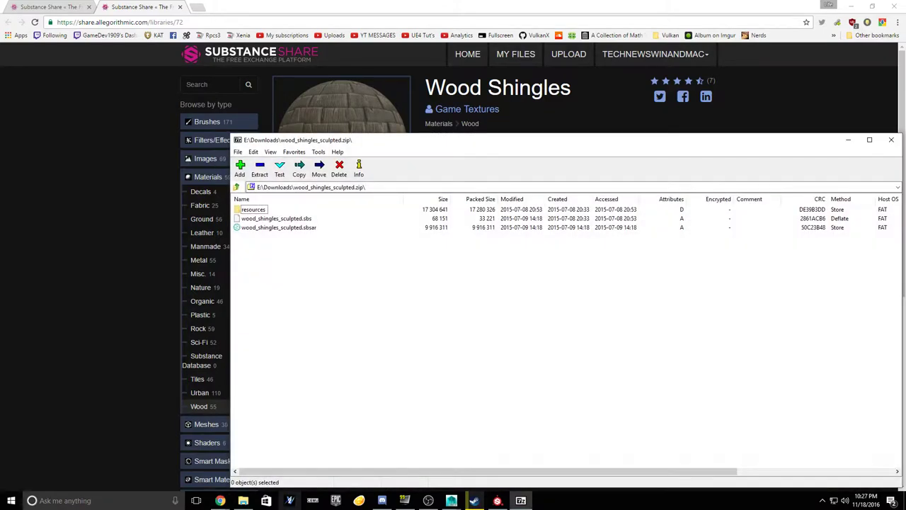
left_click(243, 501)
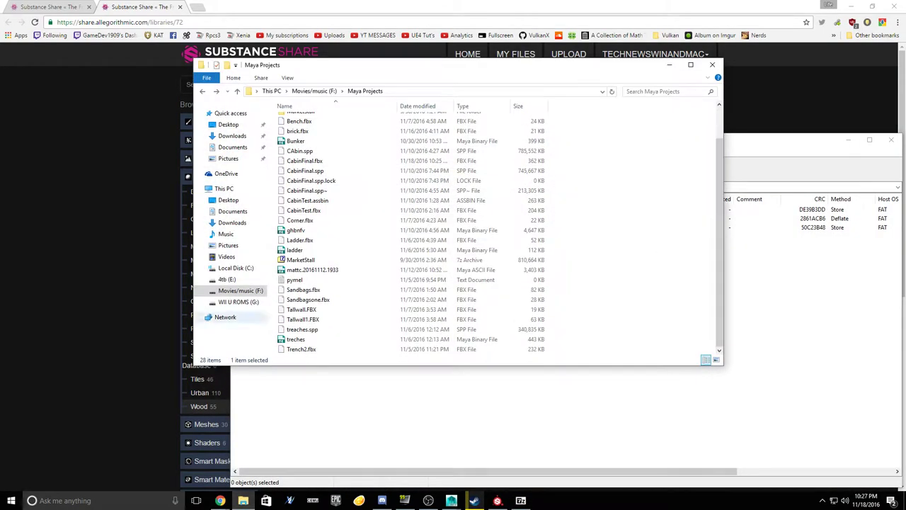
left_click_drag(365, 90, 237, 147)
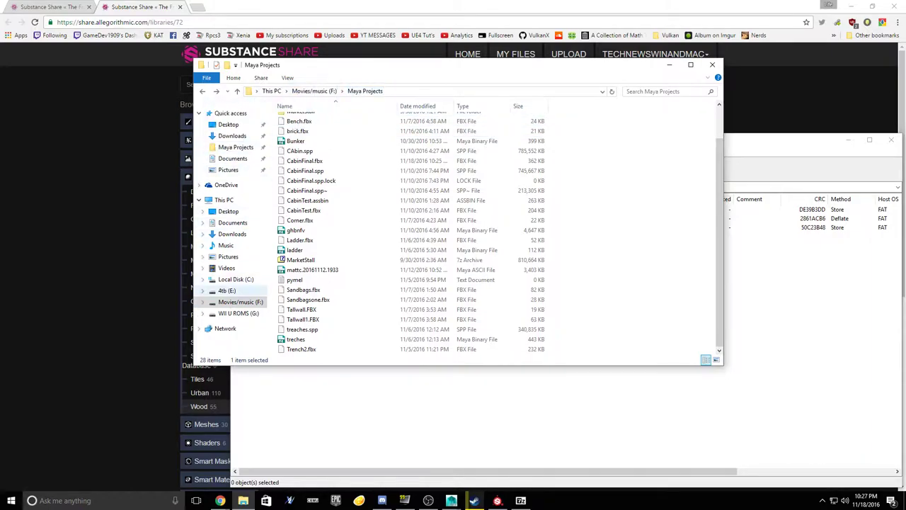
Step: Pin the SunstanceShare folder from the Movies/music (F:) drive to Quick access and open it
left_click(241, 302)
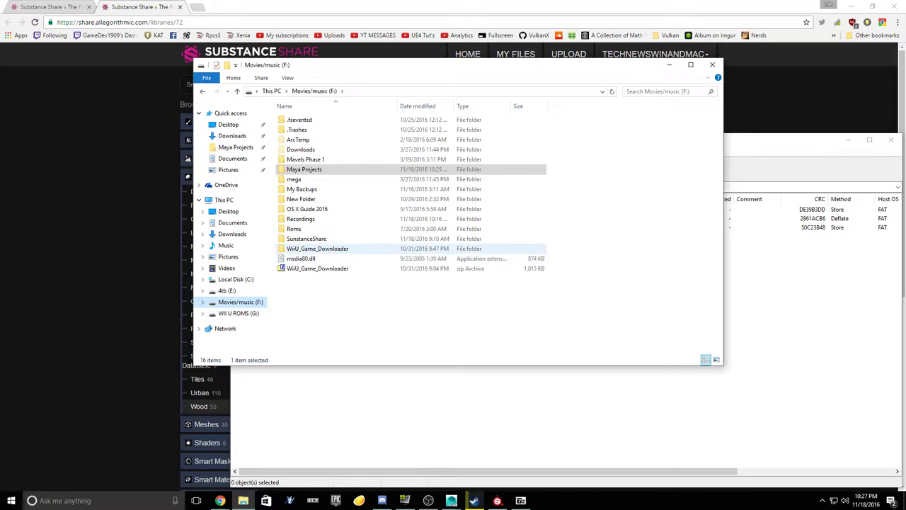
left_click_drag(307, 238, 234, 167)
double_click(307, 238)
Step: Copy wood_shingles_sculpted.sbsar from the zip archive into the SunstanceShare folder and close the archive
left_click(396, 407)
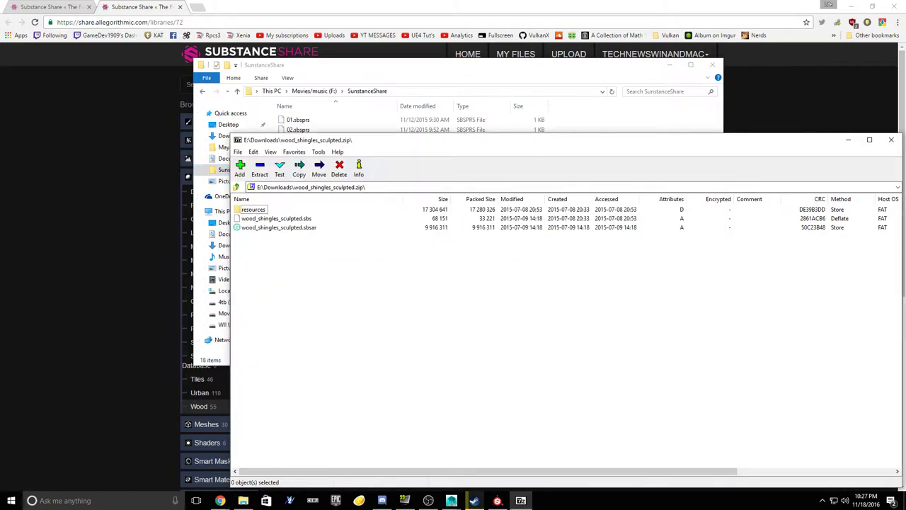
left_click_drag(347, 140, 623, 154)
left_click(560, 241)
left_click_drag(556, 241, 397, 318)
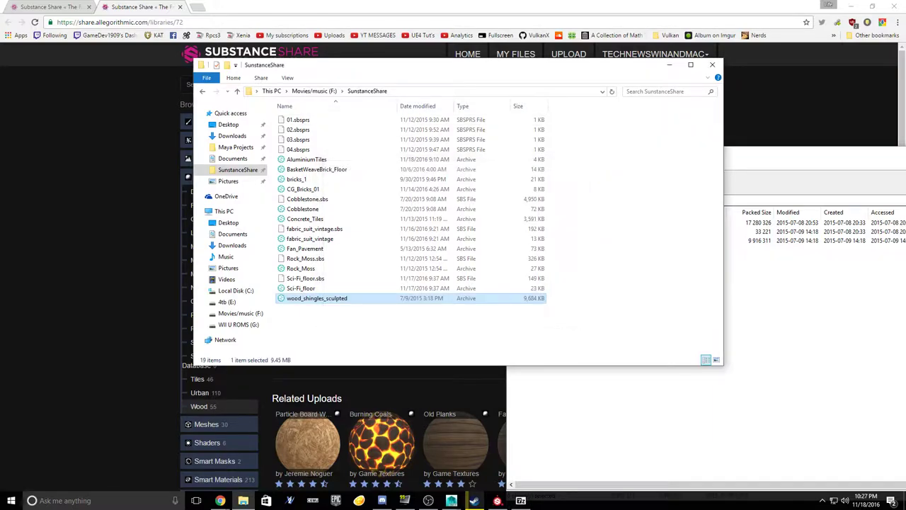
key("alt+F4")
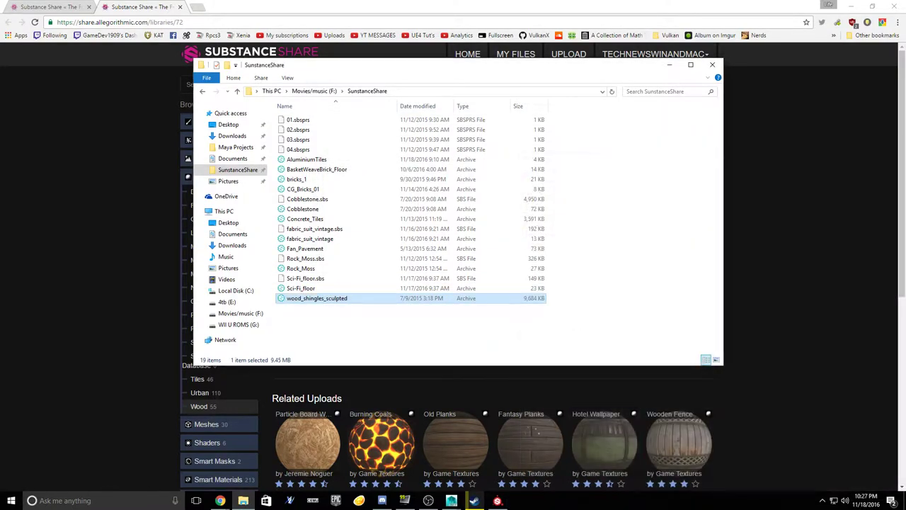
Step: Open the Old Planks material from the related uploads in the browser and download it
left_click(606, 377)
scroll(605, 377, "down", 2)
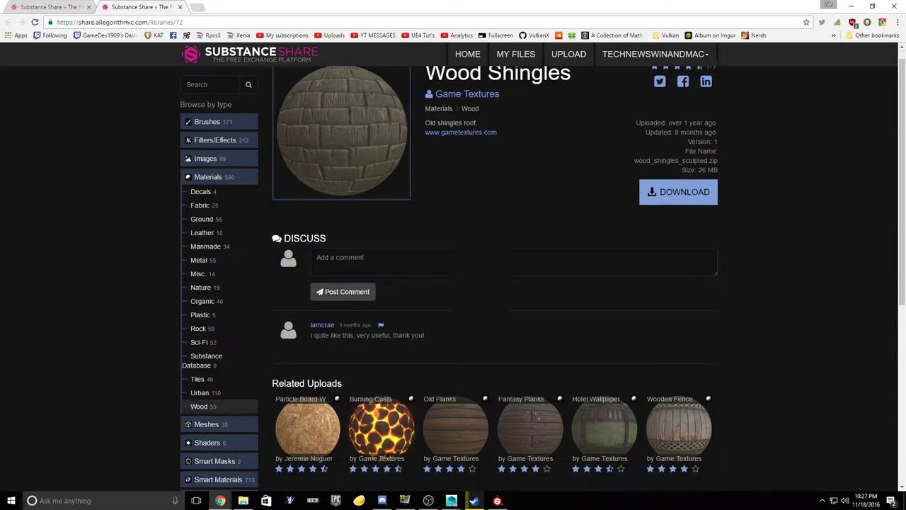
scroll(602, 350, "down", 1)
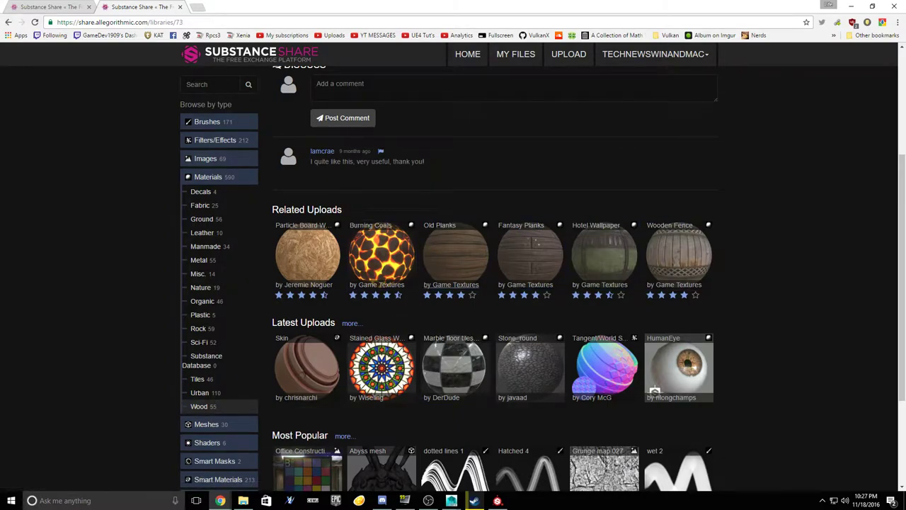
left_click(456, 255)
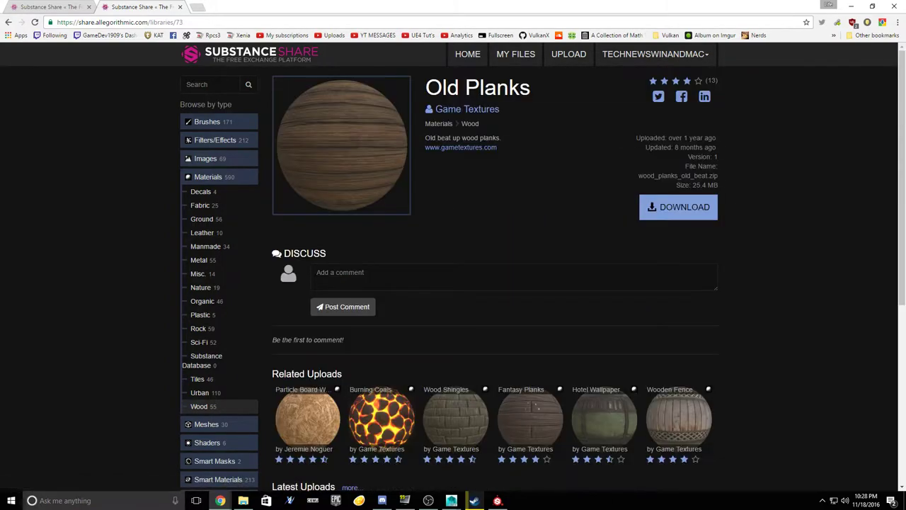
left_click(668, 208)
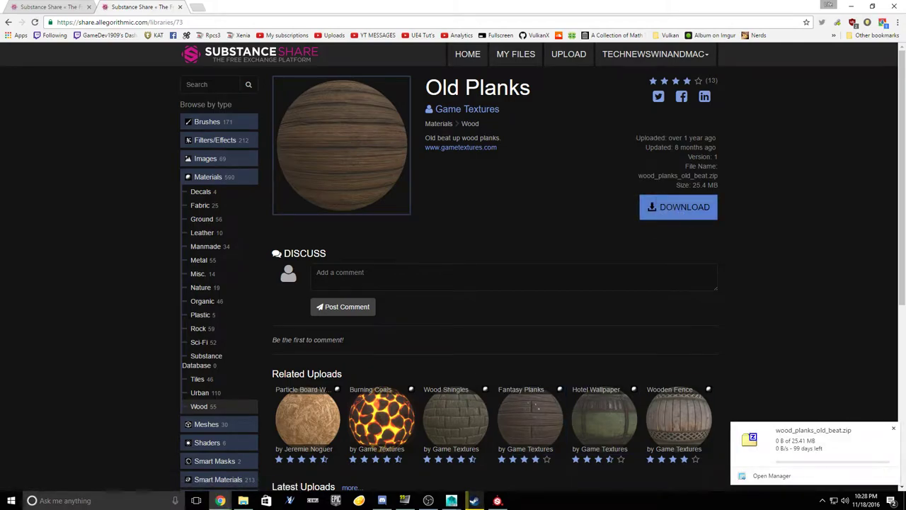
Step: Copy wood_planks_old_beat.sbsar from the downloaded archive into the SunstanceShare folder, check the archive's resources folder, and close the archive
left_click(772, 458)
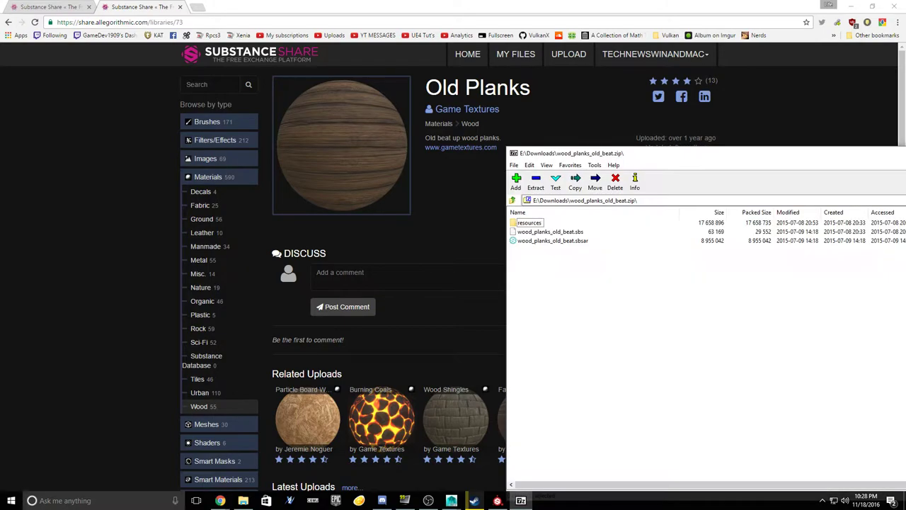
left_click(243, 501)
left_click_drag(552, 241, 432, 308)
left_click(758, 290)
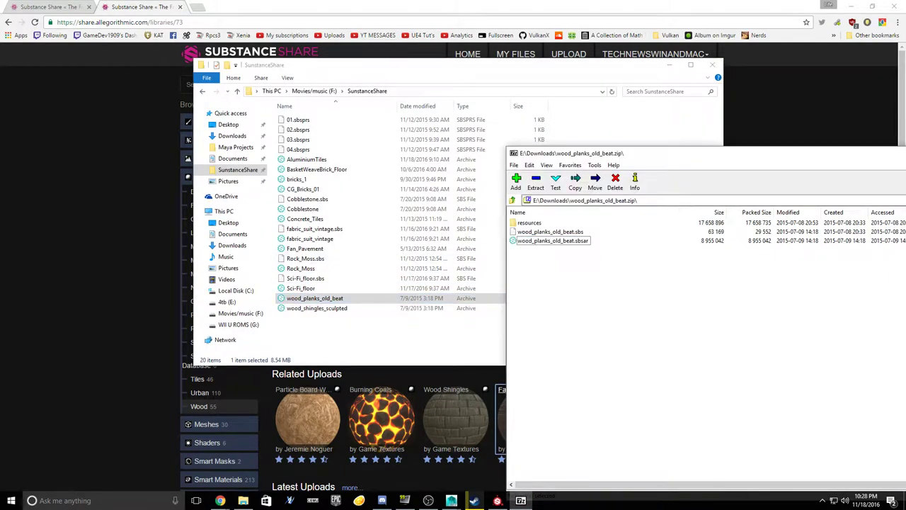
double_click(529, 223)
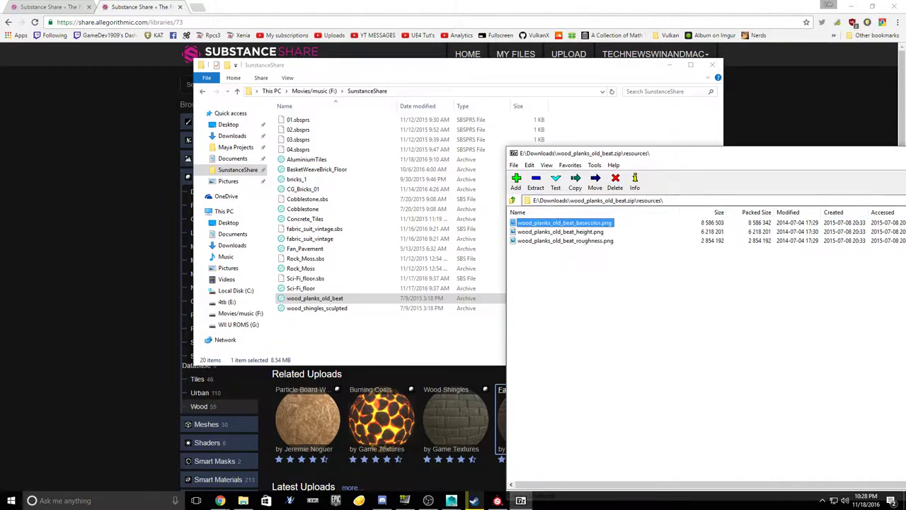
key("alt+F4")
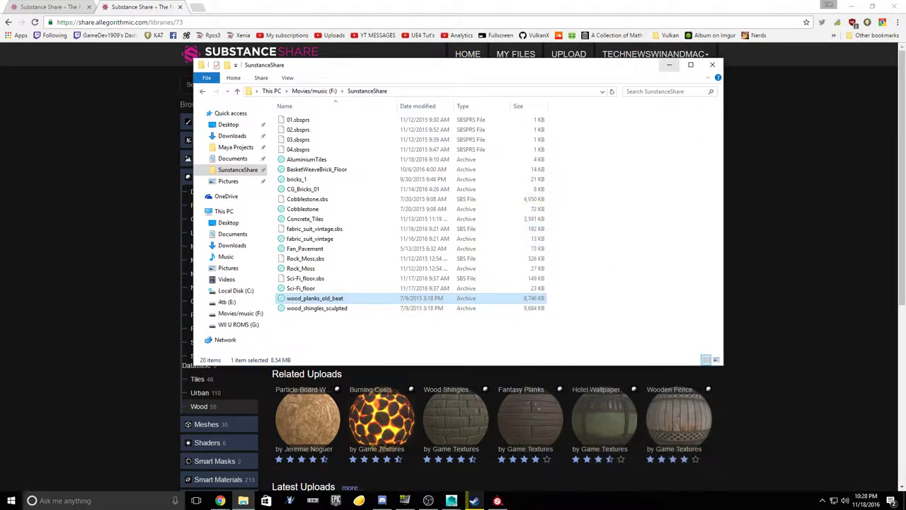
Step: Bring wood_planks_old_beat and wood_shingles_sculpted from the SunstanceShare folder into Substance Painter's Materials shelf for import
left_click_drag(327, 327, 302, 294)
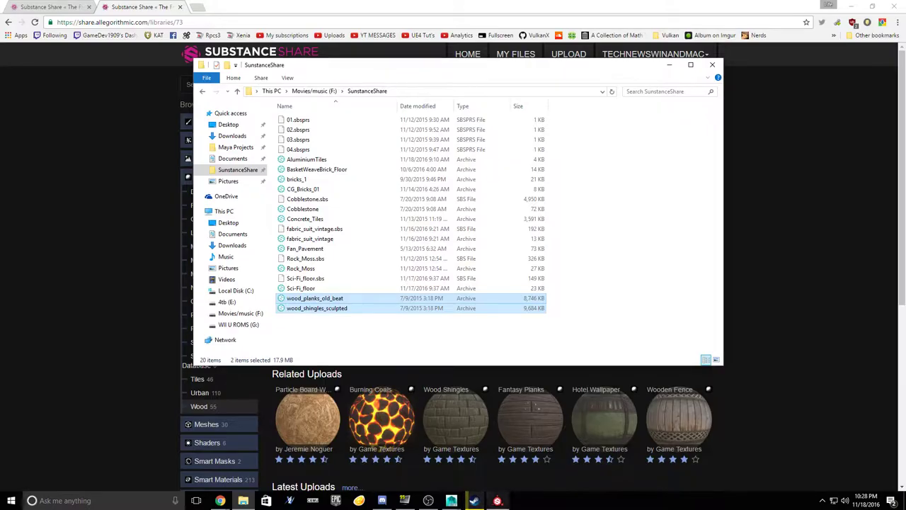
left_click(498, 500)
scroll(92, 457, "down", 2)
scroll(29, 453, "down", 2)
scroll(28, 453, "down", 1)
left_click(23, 449)
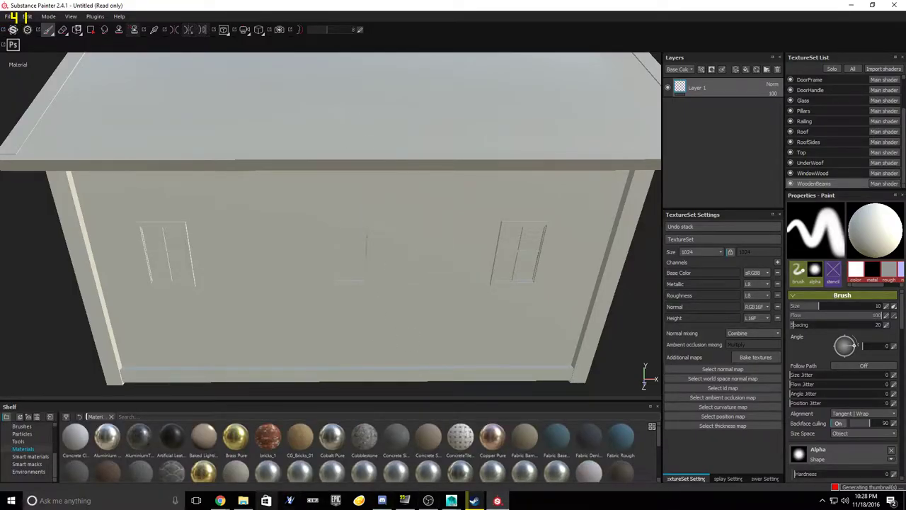
left_click(243, 500)
left_click_drag(306, 306, 376, 458)
left_click_drag(276, 372, 275, 367)
Step: Set both wood resources' usage to basematerial and import them to shelf 'shelf'
left_click(578, 365)
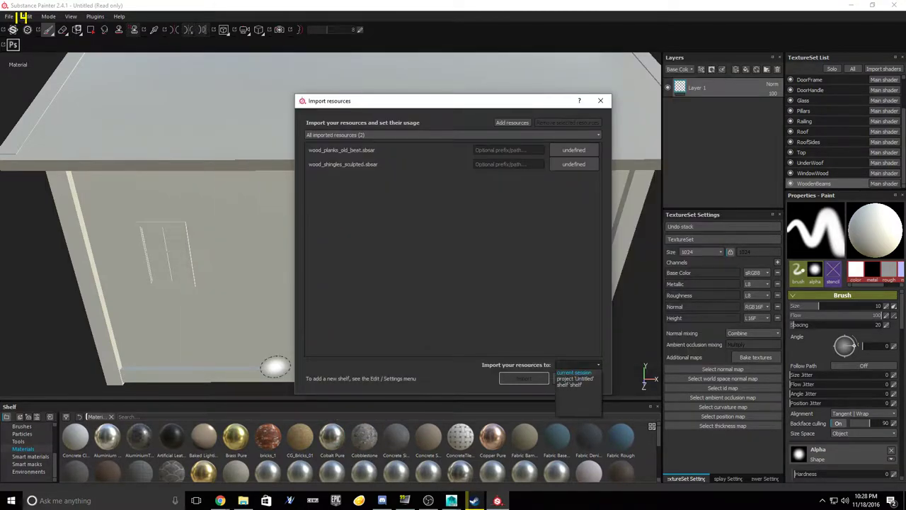
left_click(570, 385)
left_click(573, 150)
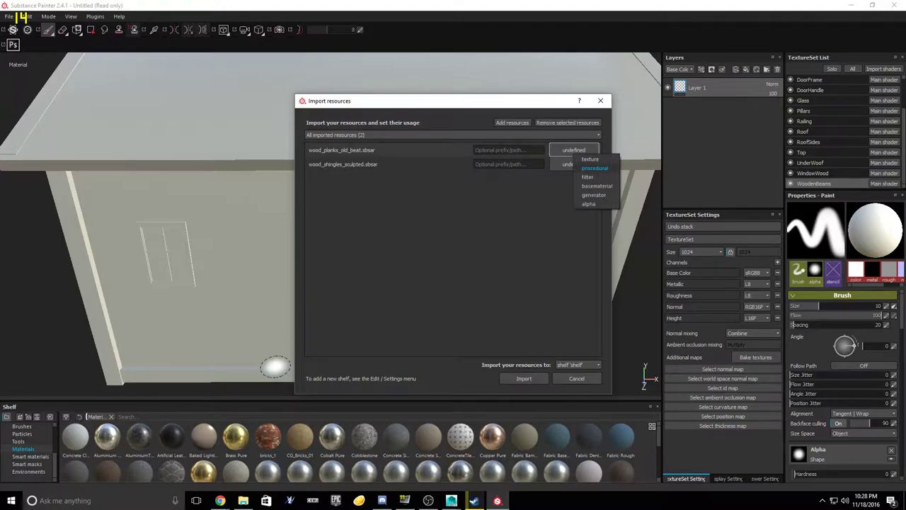
left_click(596, 185)
left_click(573, 165)
left_click(597, 199)
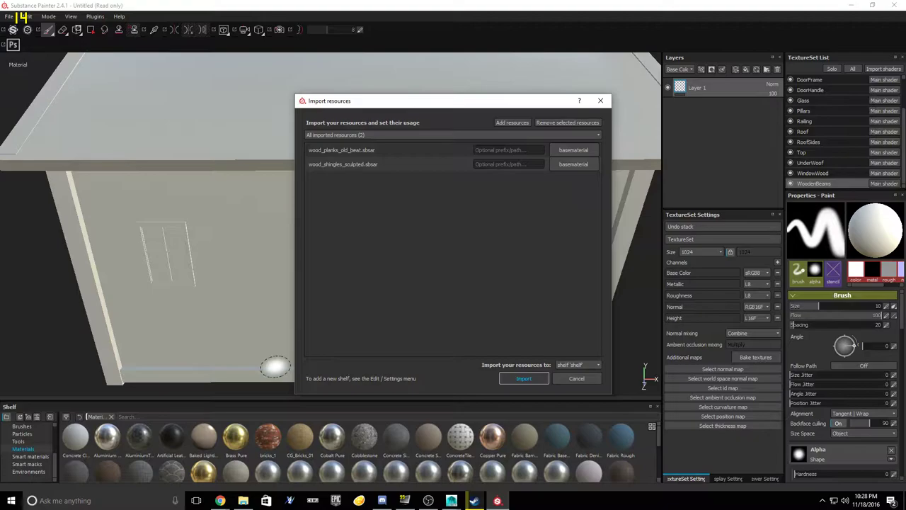
left_click(524, 378)
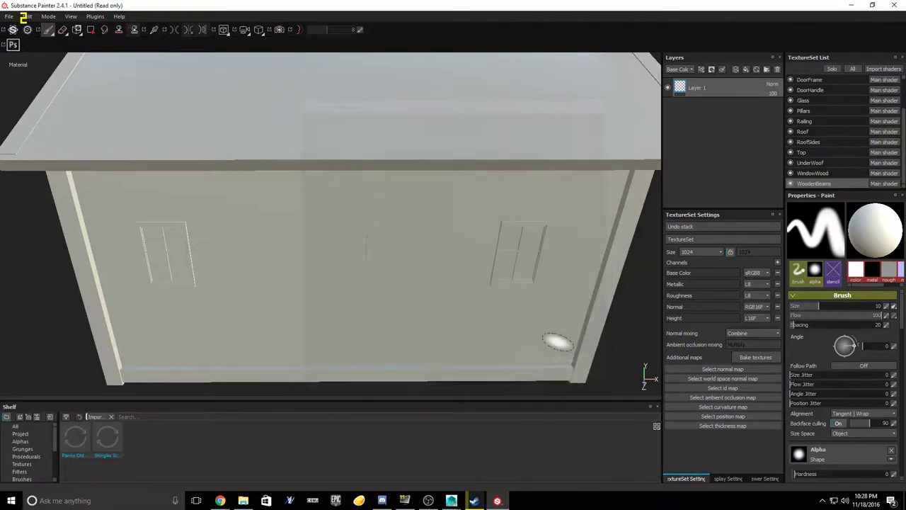
Step: Apply Planks Old Beat as a fill layer on the Roof texture set and delete its empty Layer 1
left_click_drag(548, 332, 521, 301, "alt")
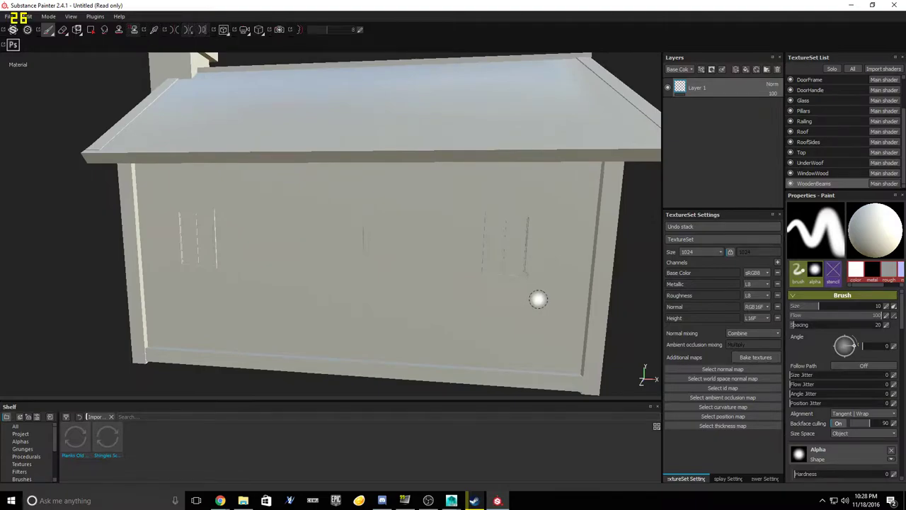
scroll(529, 280, "up", 1)
left_click_drag(524, 258, 508, 294, "alt")
middle_click_drag(508, 283, 482, 384, "alt")
scroll(482, 385, "up", 1)
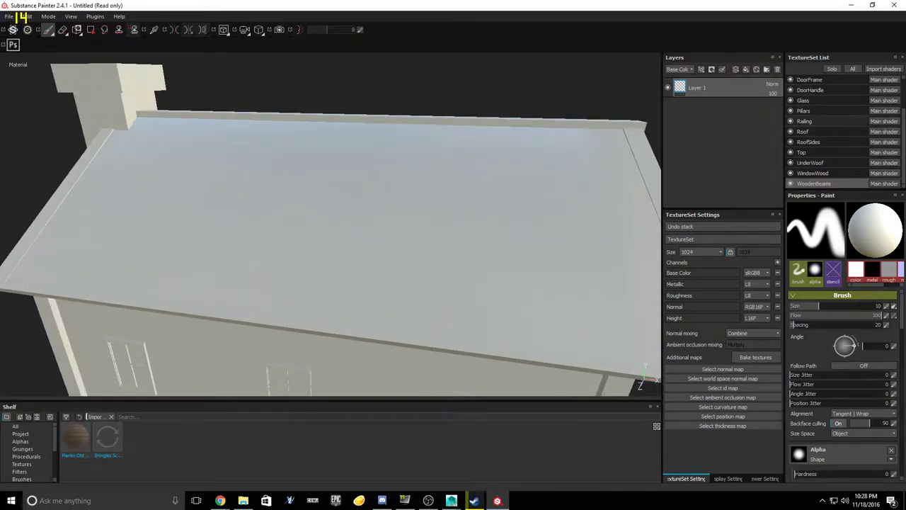
left_click(803, 131)
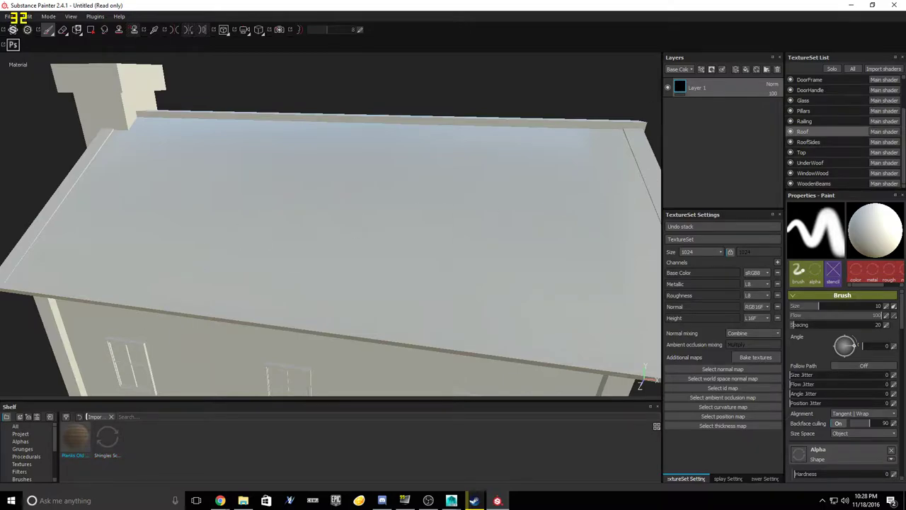
left_click_drag(76, 437, 708, 127)
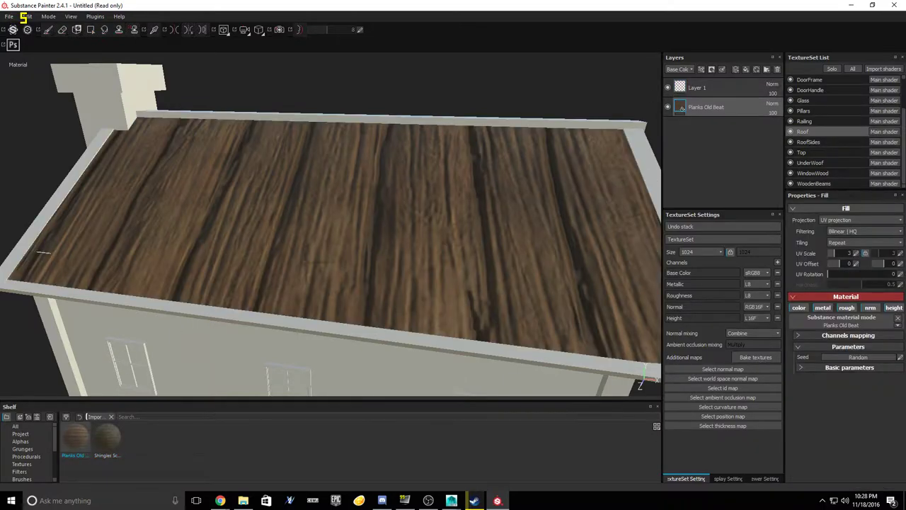
left_click(715, 88)
key("Delete")
Step: Replace the roof's Planks Old Beat layer with a Shingles Sculpted fill layer
left_click_drag(396, 234, 340, 226, "alt")
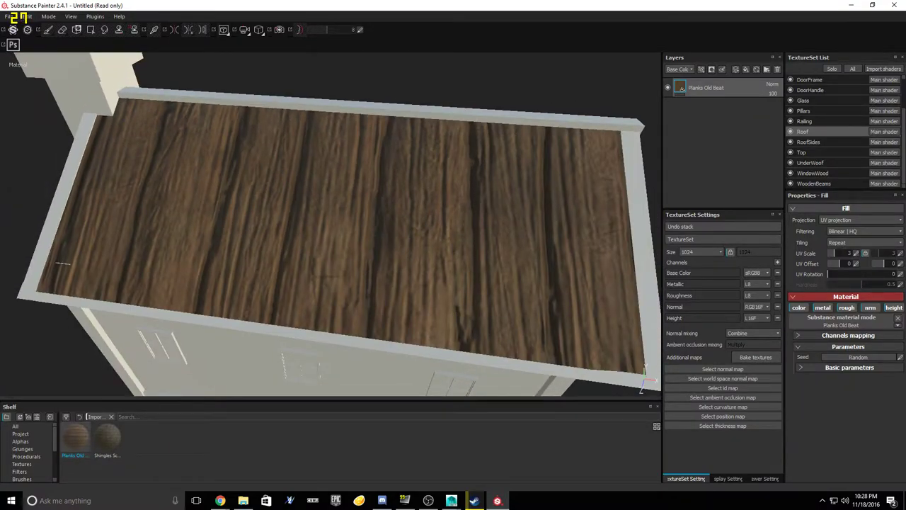
key("Delete")
left_click(108, 436)
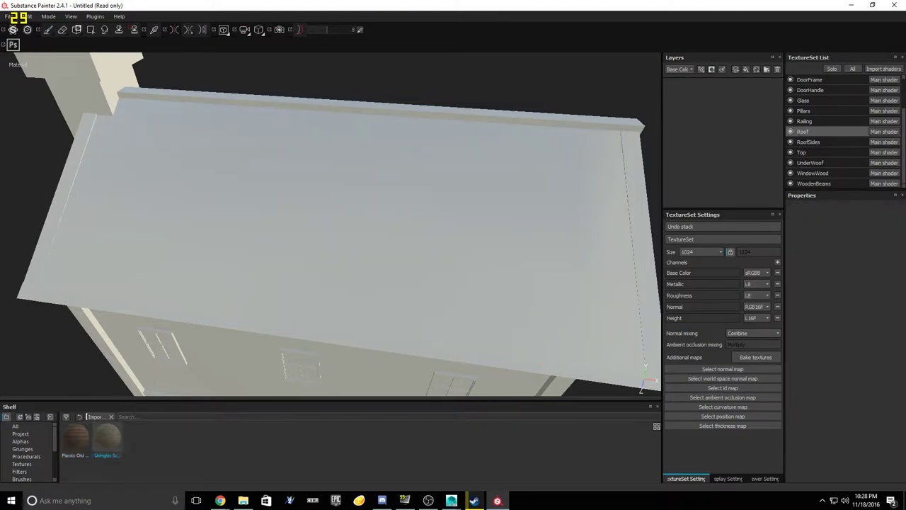
left_click_drag(107, 437, 722, 127)
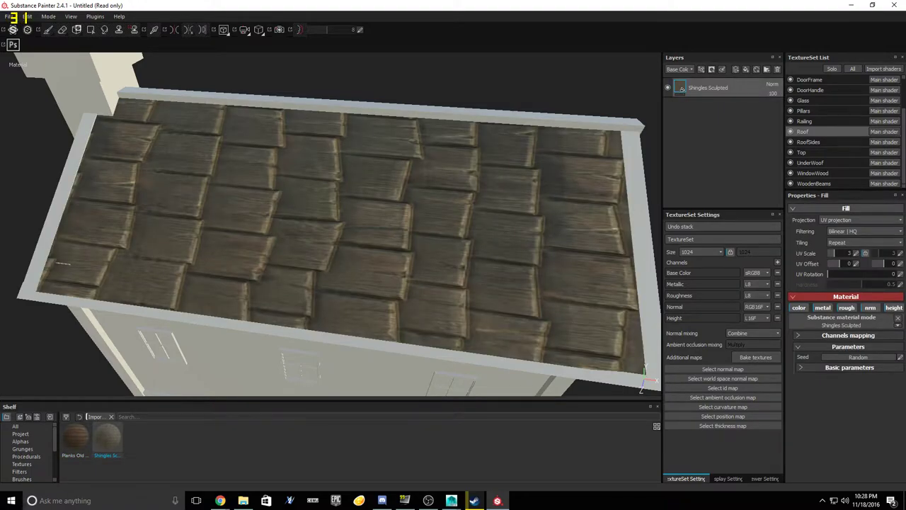
Step: Try tri-planar projection on the roof's shingles layer, inspect both slopes, and switch back to UV projection
left_click(861, 219)
left_click(843, 234)
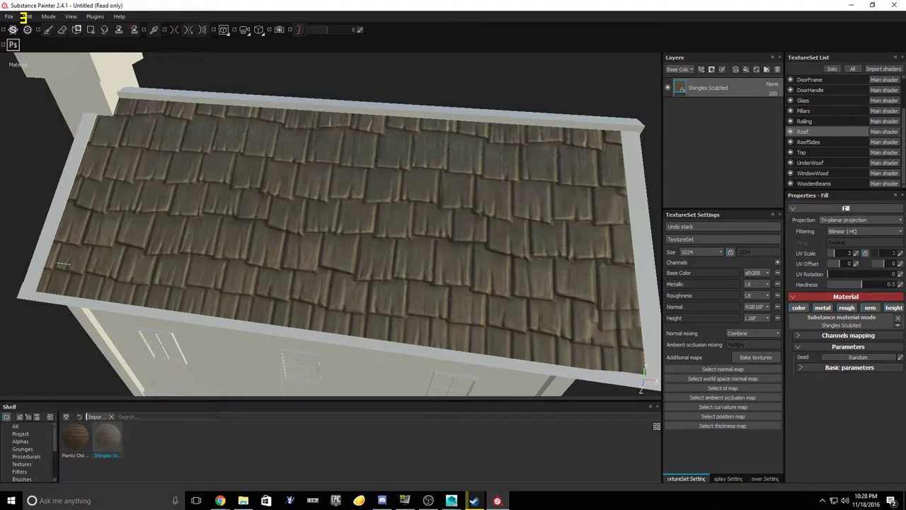
left_click_drag(496, 234, 170, 233, "alt")
left_click_drag(482, 192, 418, 177, "alt")
left_click(861, 220)
left_click(836, 227)
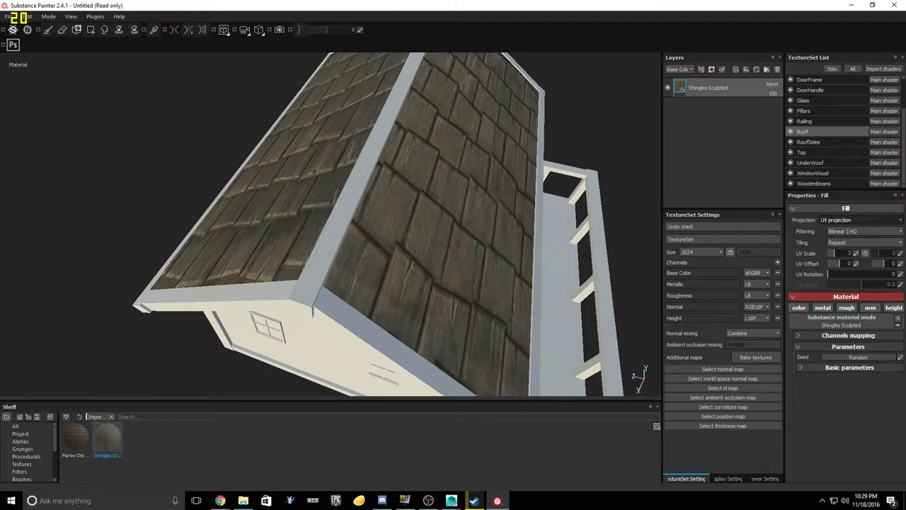
Step: Set the UV rotation of the roof's shingles layer to 90
left_click(900, 274)
type("90")
key("Return")
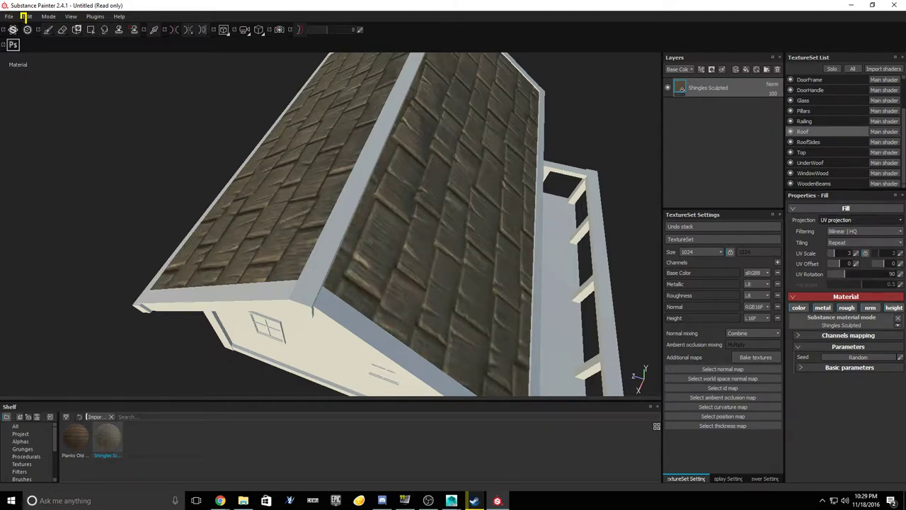
Step: Switch to Maya and add the end strip face of the porch-side roof slope to the face selection
left_click(452, 500)
left_click(502, 462)
scroll(368, 269, "up", 5)
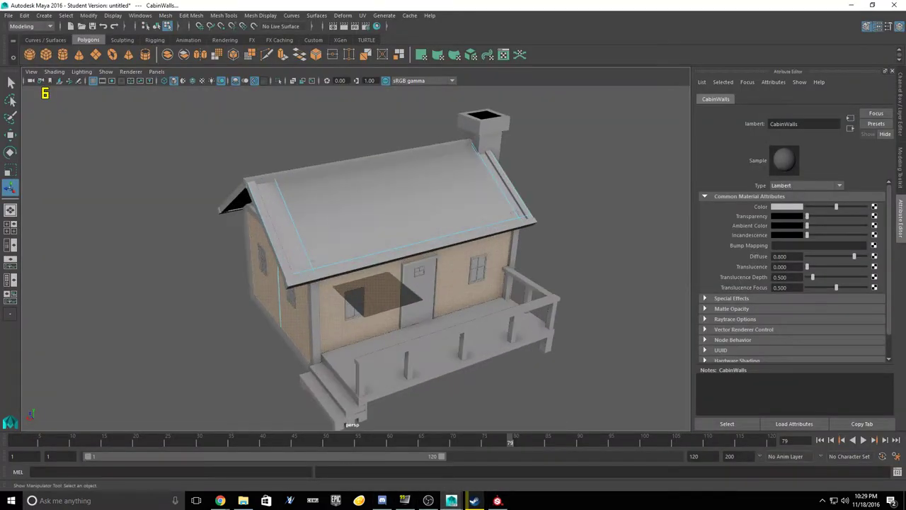
left_click_drag(368, 269, 402, 283, "alt")
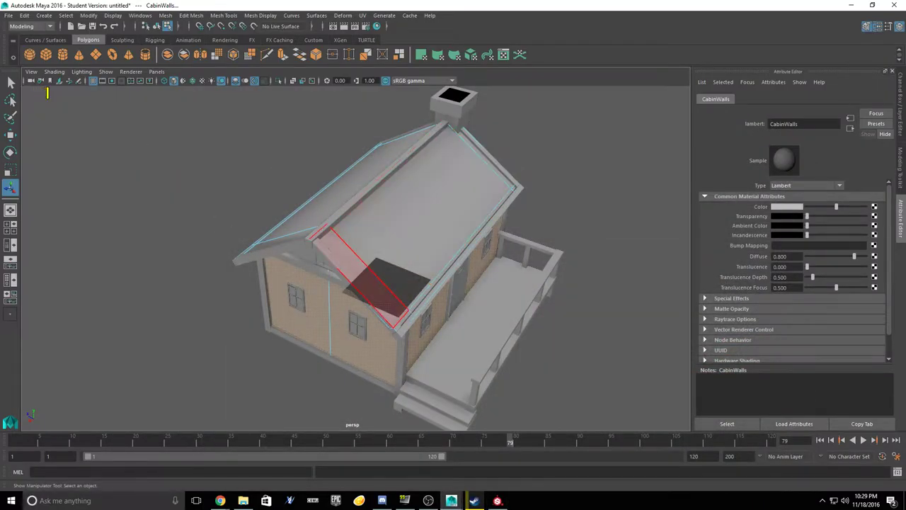
left_click(362, 275, "shift")
Step: Add the porch-side roof slope's lower-edge faces and its large main face to the selection
left_click_drag(361, 275, 255, 277, "alt")
scroll(255, 278, "up", 5)
left_click(96, 352, "shift")
left_click(251, 346, "shift")
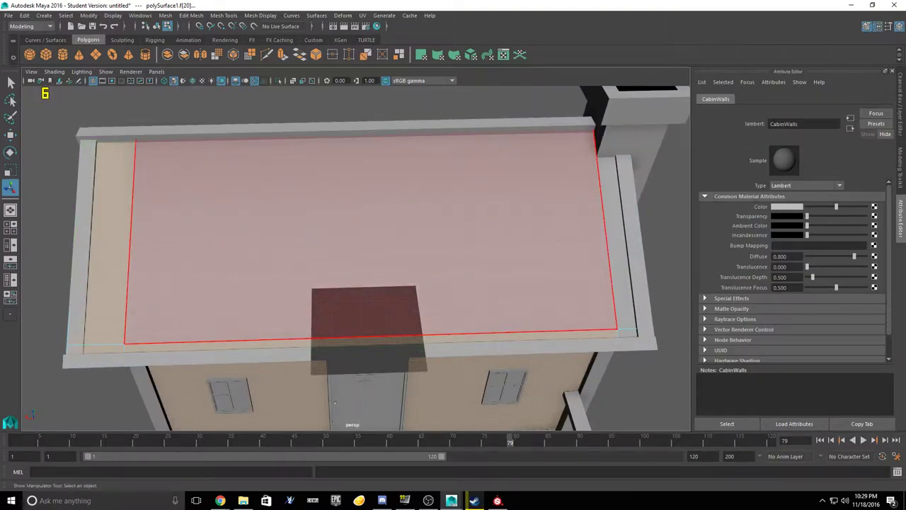
left_click(628, 333, "shift")
left_click(538, 278, "shift")
scroll(467, 275, "down", 5)
left_click_drag(439, 269, 564, 304, "alt")
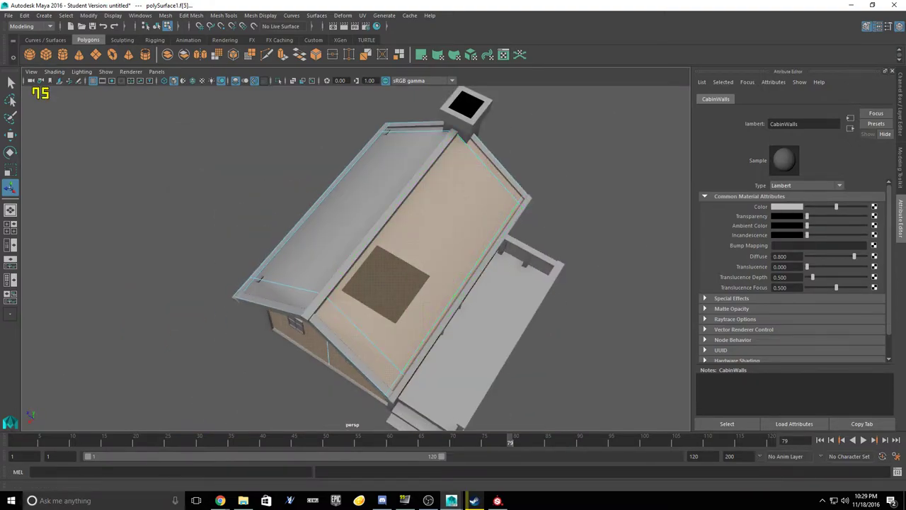
Step: Open the UV Editor at full size and inspect how the selected roof faces' UVs are laid out
left_click(362, 15)
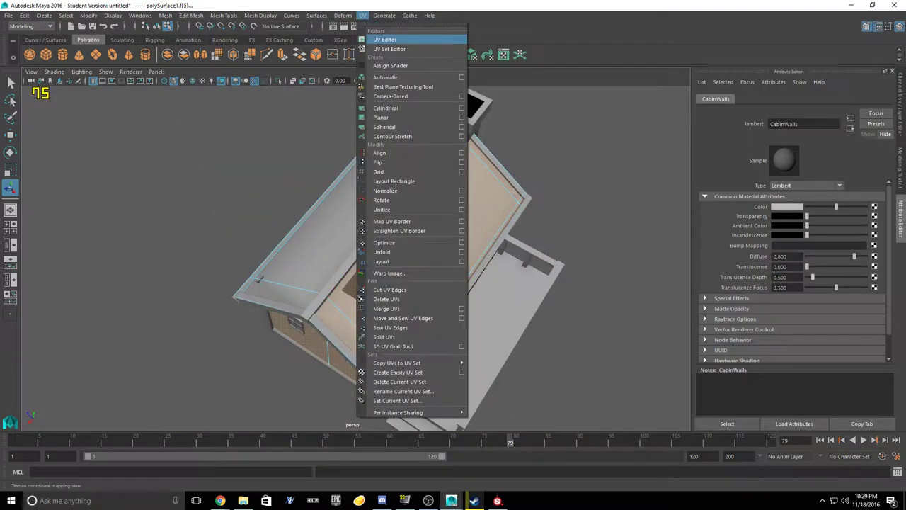
left_click(384, 39)
left_click_drag(0, 259, 614, 1)
scroll(563, 245, "up", 3)
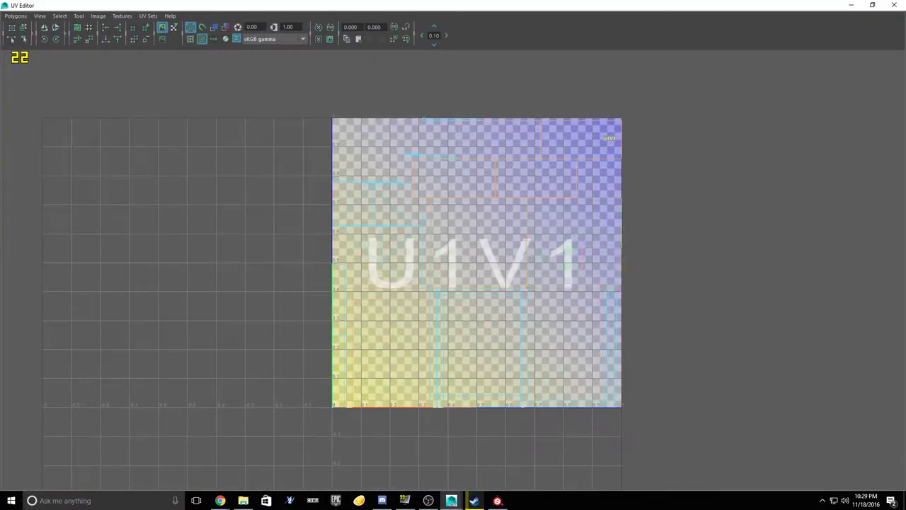
middle_click_drag(573, 245, 425, 241, "alt")
scroll(424, 241, "up", 3)
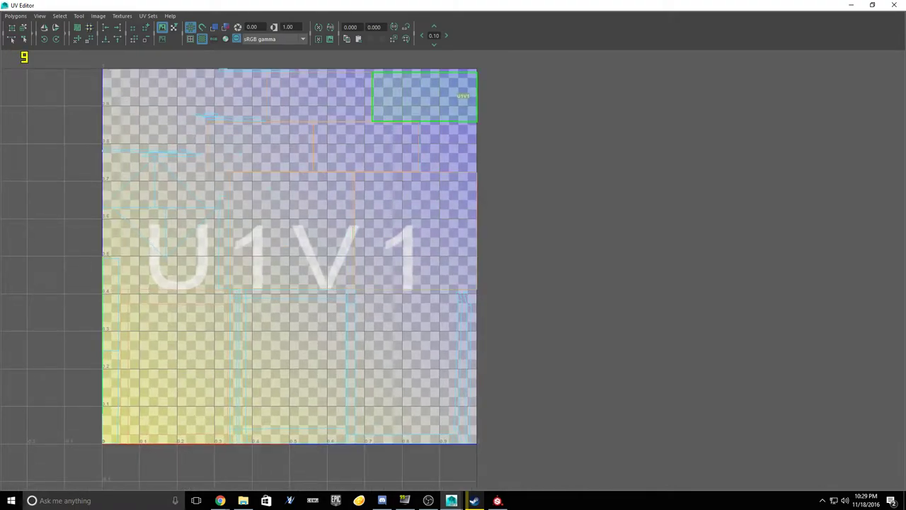
left_click_drag(453, 5, 0, 304)
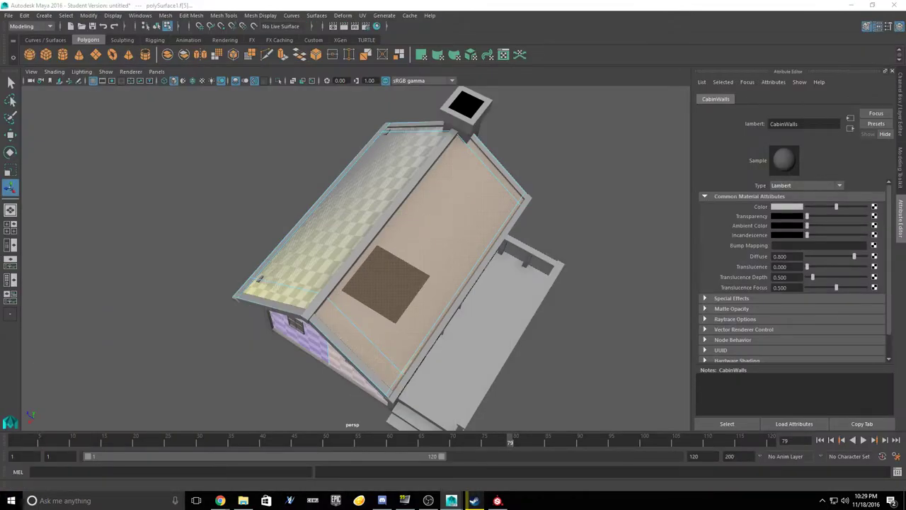
Step: Apply automatic mapping to the selected roof faces and check the resulting shells in the UV Editor
left_click(471, 55)
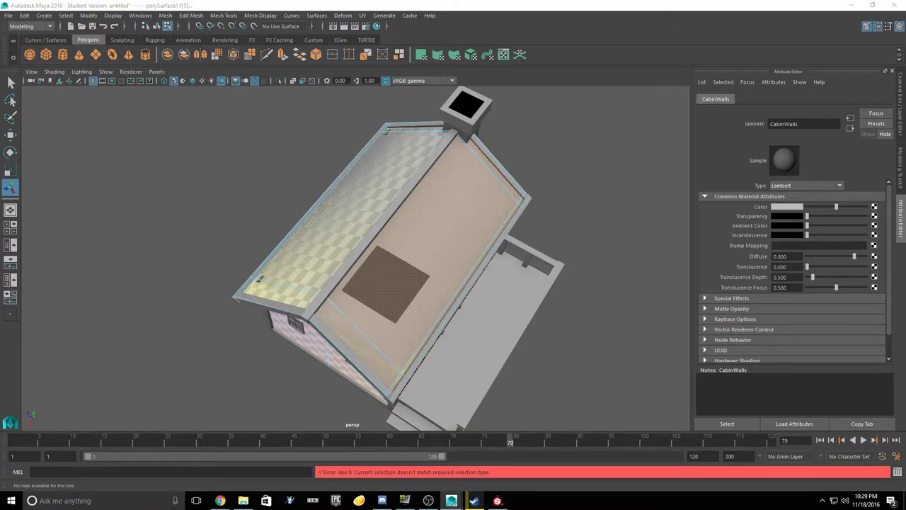
left_click_drag(0, 304, 486, 2)
scroll(453, 204, "up", 3)
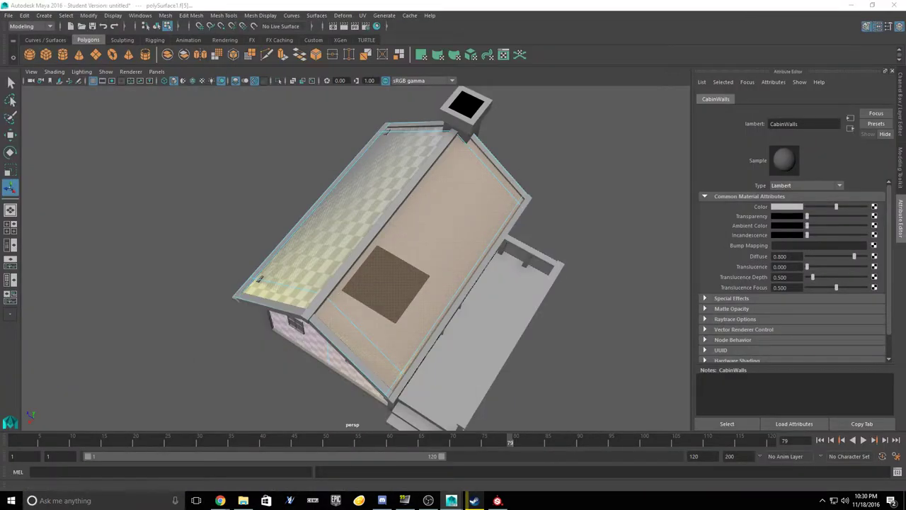
Step: Lay out the roof faces' UVs and examine the checker pattern on the porch-side and rear slopes
left_click(333, 220)
left_click_drag(354, 227, 248, 227, "alt")
left_click_drag(283, 255, 394, 182, "alt")
right_click_drag(394, 182, 456, 185, "alt")
middle_click_drag(457, 185, 400, 290, "alt")
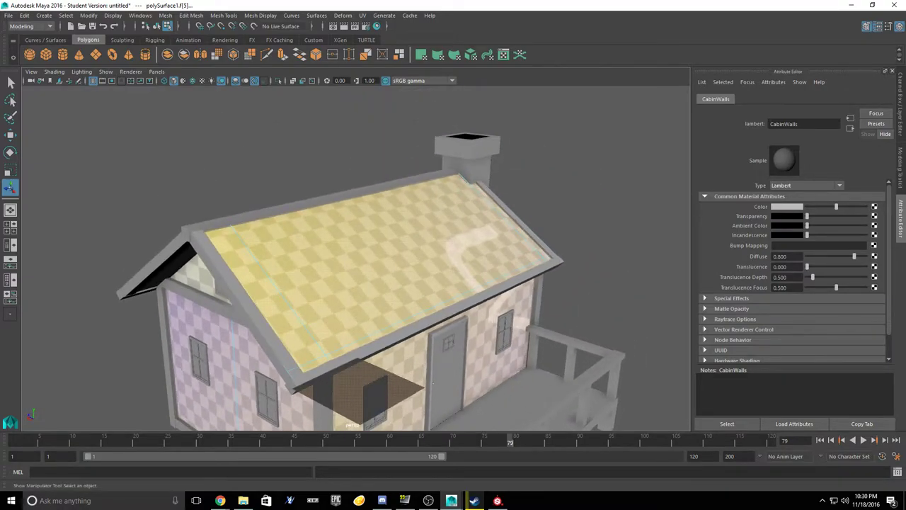
right_click_drag(400, 291, 424, 297, "alt")
left_click_drag(425, 297, 392, 323, "alt")
middle_click_drag(393, 322, 416, 284, "alt")
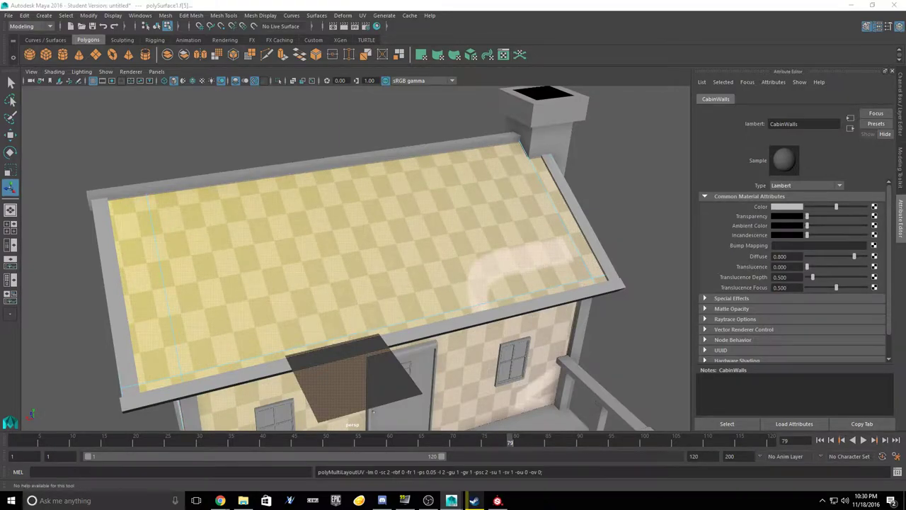
left_click_drag(326, 262, 503, 273, "alt")
left_click_drag(474, 335, 495, 329, "alt")
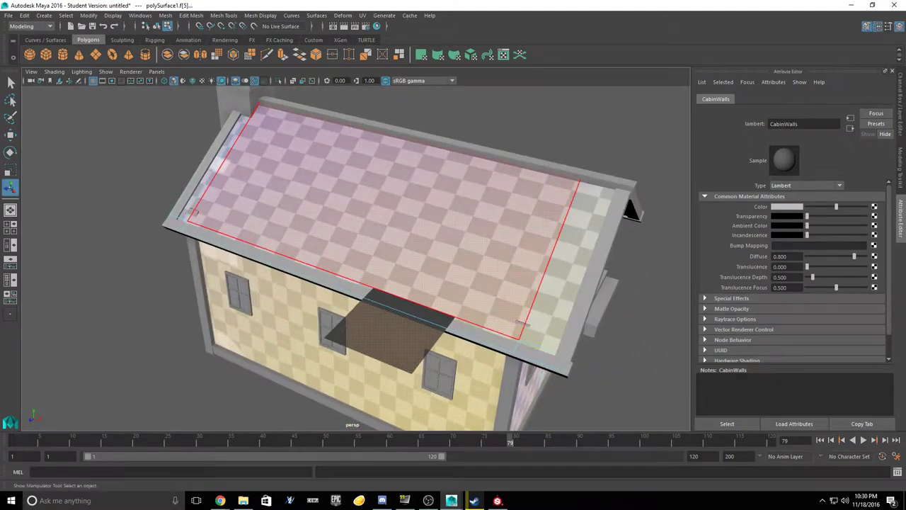
Step: Select the rear roof slope's main face together with its end strips and lower-edge faces
left_click(522, 323)
left_click(195, 212, "shift")
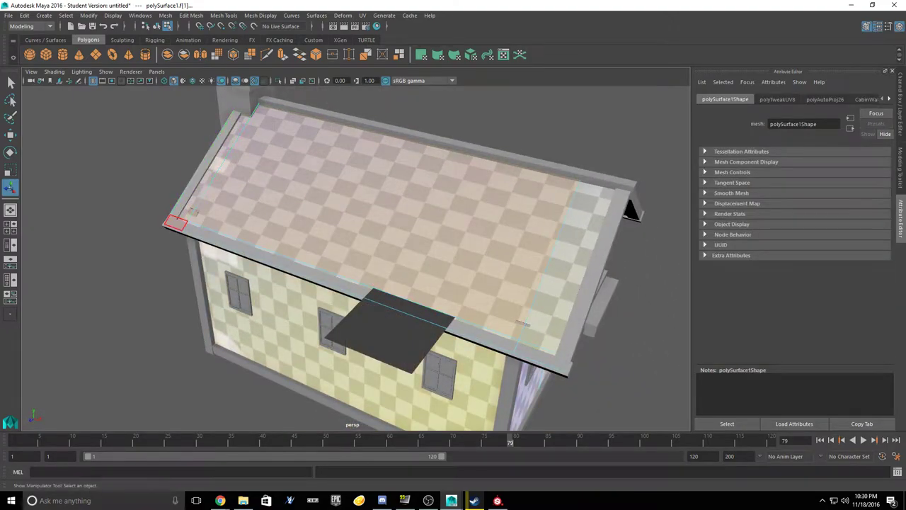
left_click(234, 245, "shift")
left_click(551, 311, "shift")
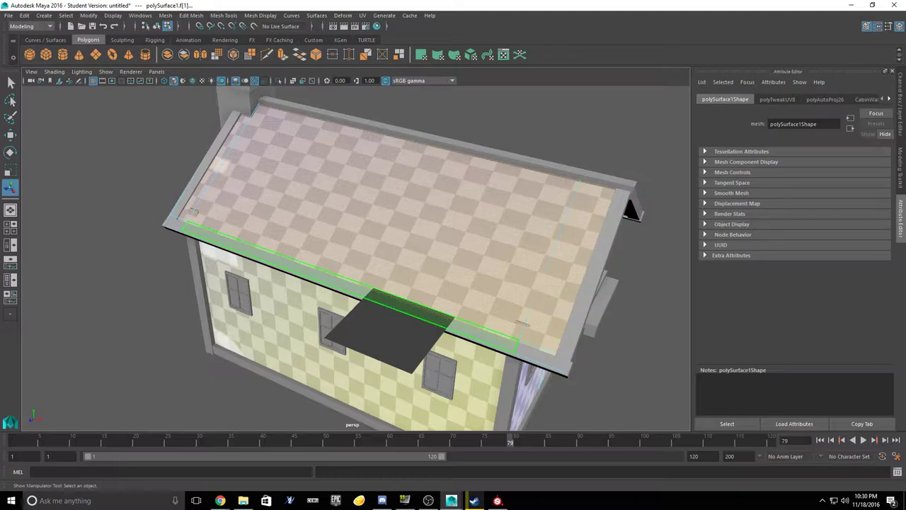
left_click(542, 356, "shift")
Step: Add the porch-side slope's end strips and lower-edge faces to the selection, then clear the whole selection
left_click_drag(453, 240, 259, 244, "alt")
left_click(143, 287, "shift")
left_click(159, 397, "shift")
left_click(382, 340, "shift")
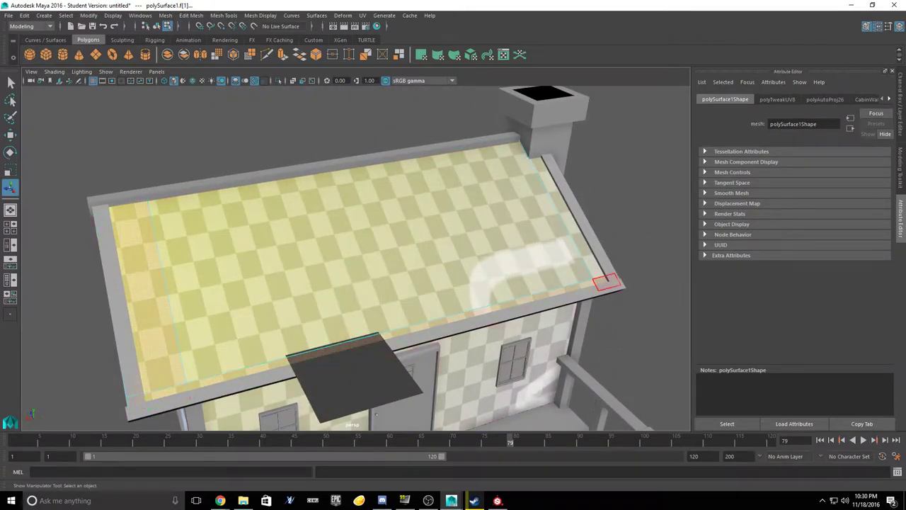
left_click(605, 281, "shift")
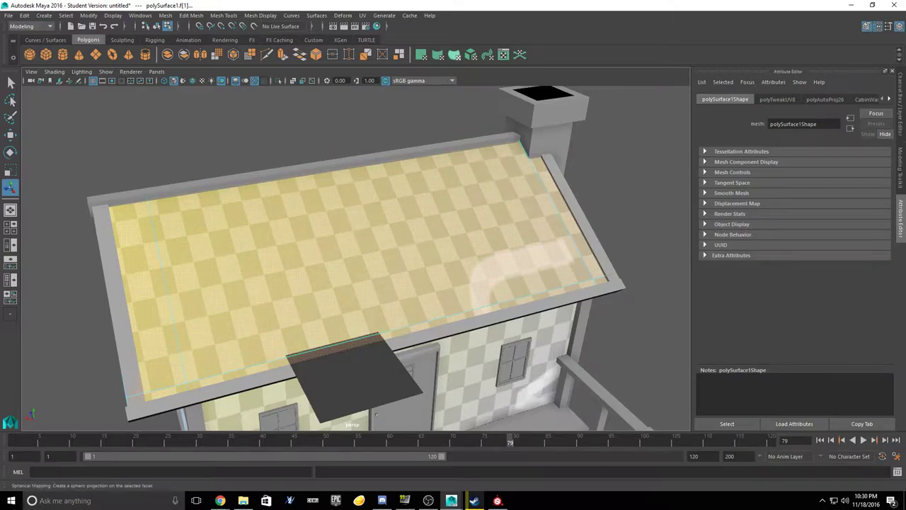
left_click_drag(340, 233, 450, 220, "alt")
left_click(566, 170)
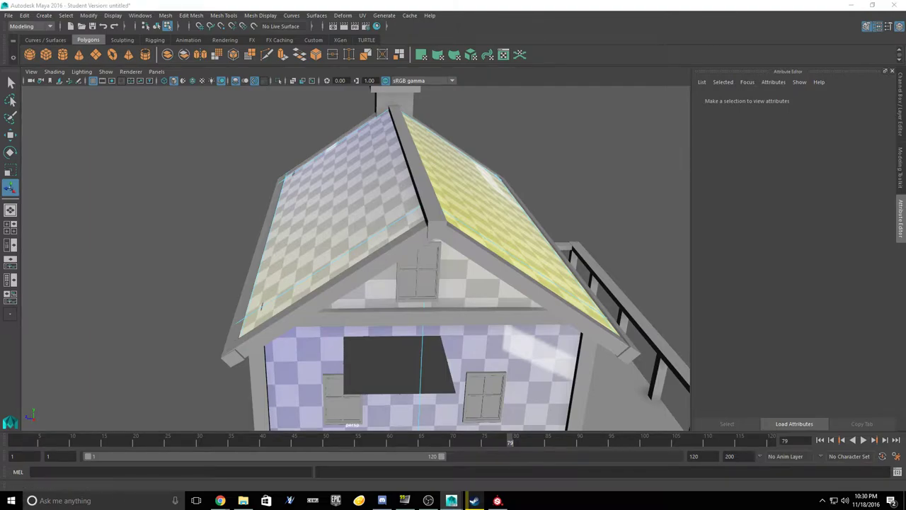
Step: Export the whole scene as FBX, overwriting CabinFinal.fbx in the Maya Projects folder
left_click(7, 15)
left_click(32, 129)
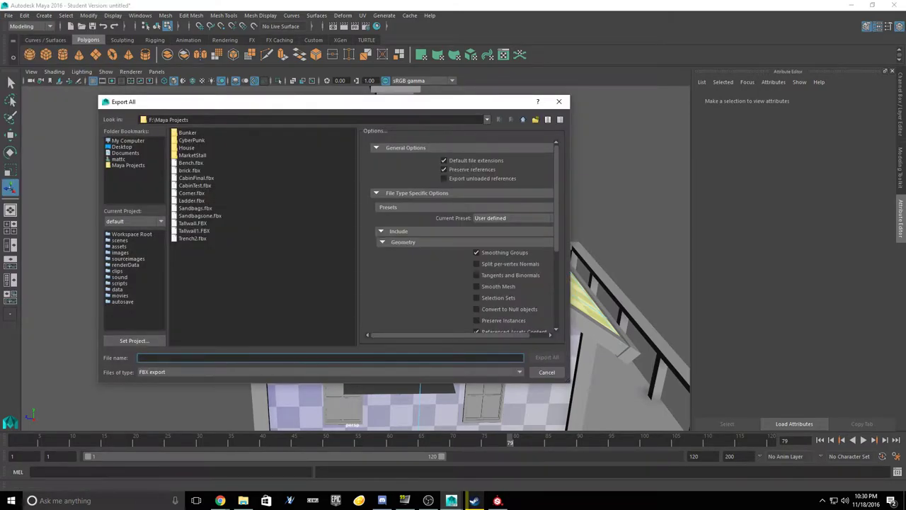
double_click(194, 186)
left_click(354, 256)
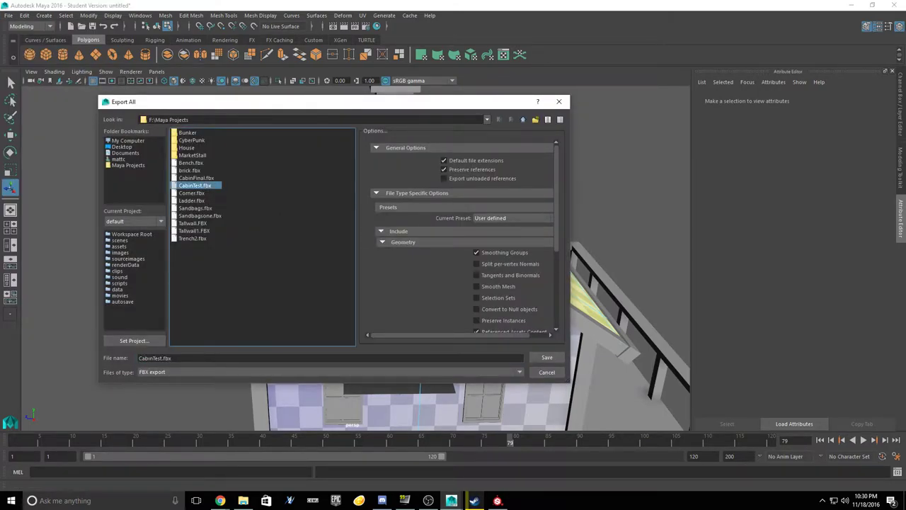
double_click(196, 177)
left_click(315, 255)
Step: Switch to Substance Painter and reload the project mesh from CabinFinal.fbx
mouse_move(452, 501)
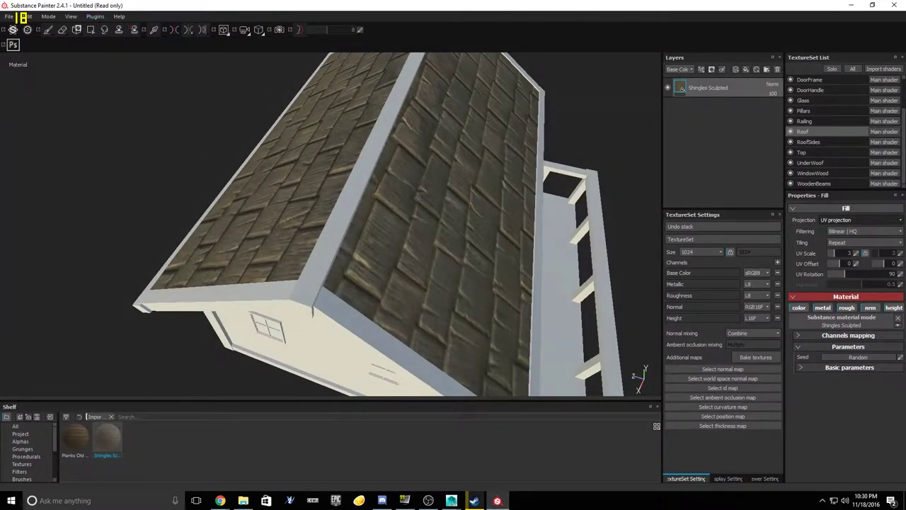
left_click(26, 16)
left_click(55, 46)
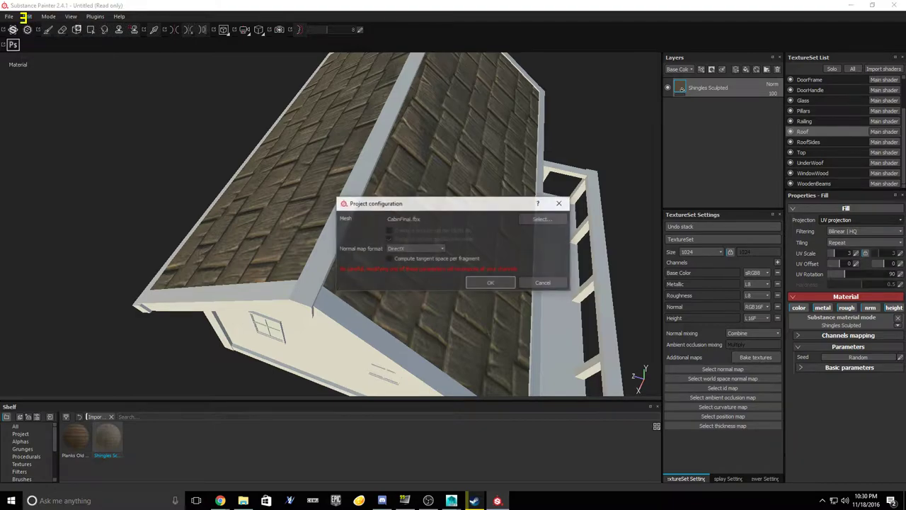
left_click(543, 218)
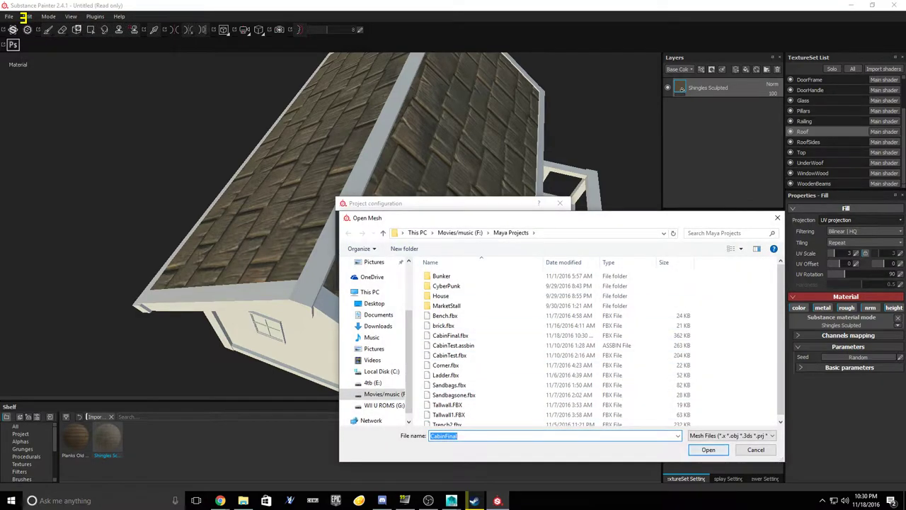
key("Return")
key("Return")
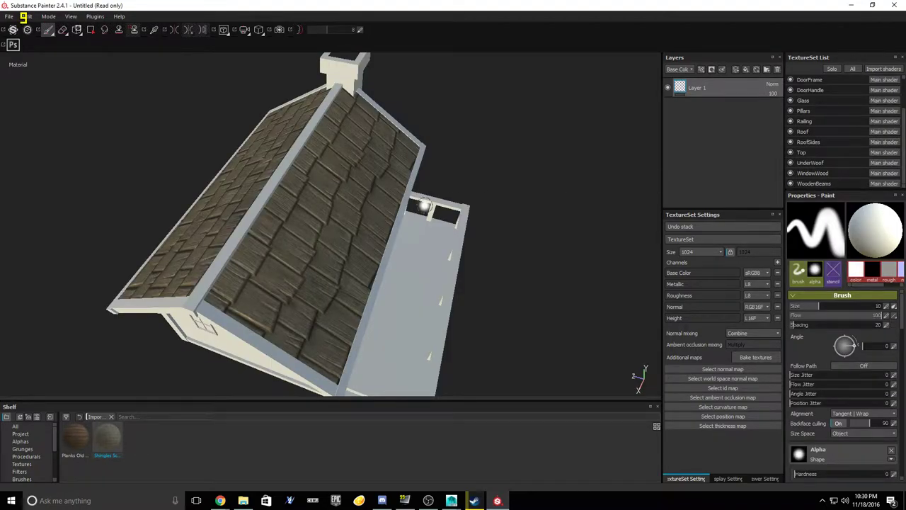
Step: Select the Roof texture set and set its Shingles Sculpted layer to tri-planar projection
left_click_drag(451, 163, 534, 154, "alt")
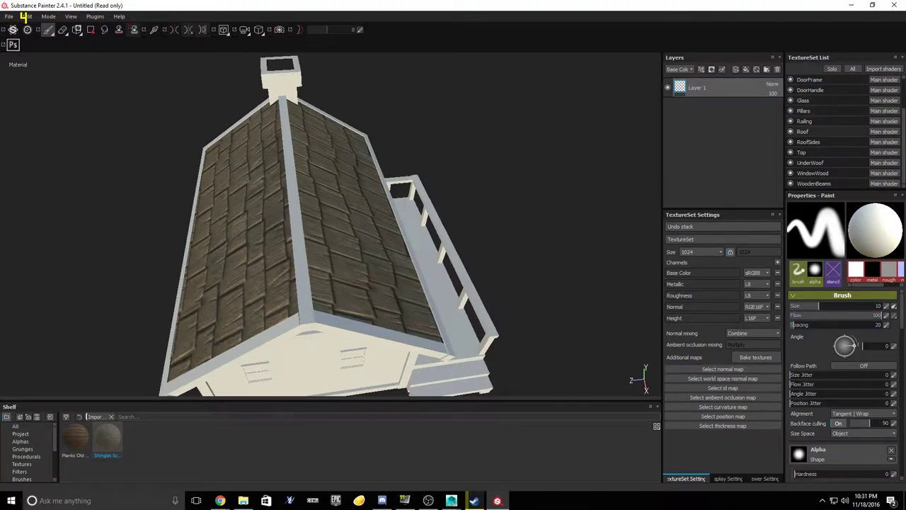
left_click(816, 132)
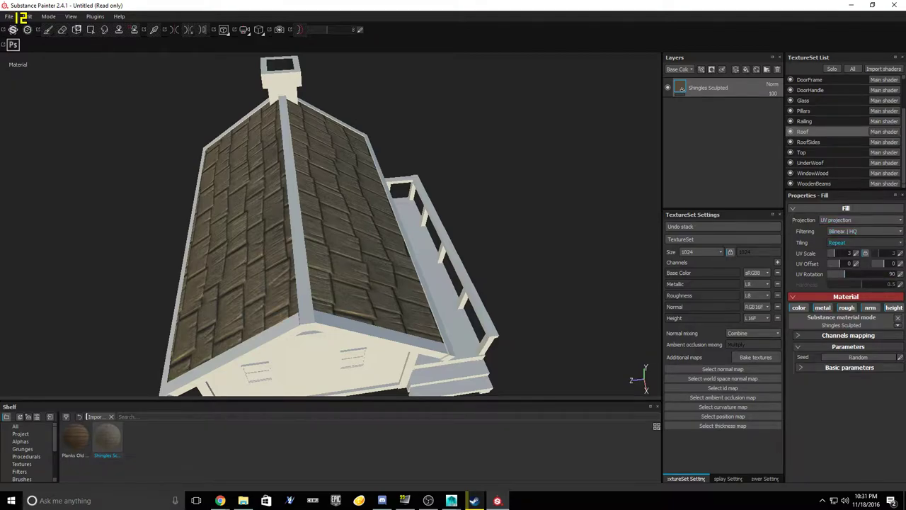
left_click_drag(425, 241, 319, 244, "alt")
left_click_drag(20, 17, 19, 18, "alt")
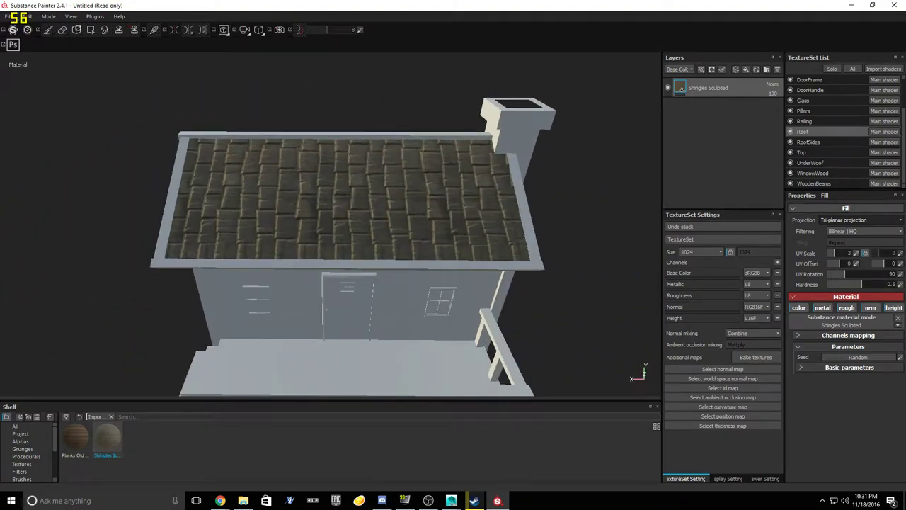
Step: Set the shingles layer's UV rotation to 0 and inspect the porch-side slope
left_click(900, 274)
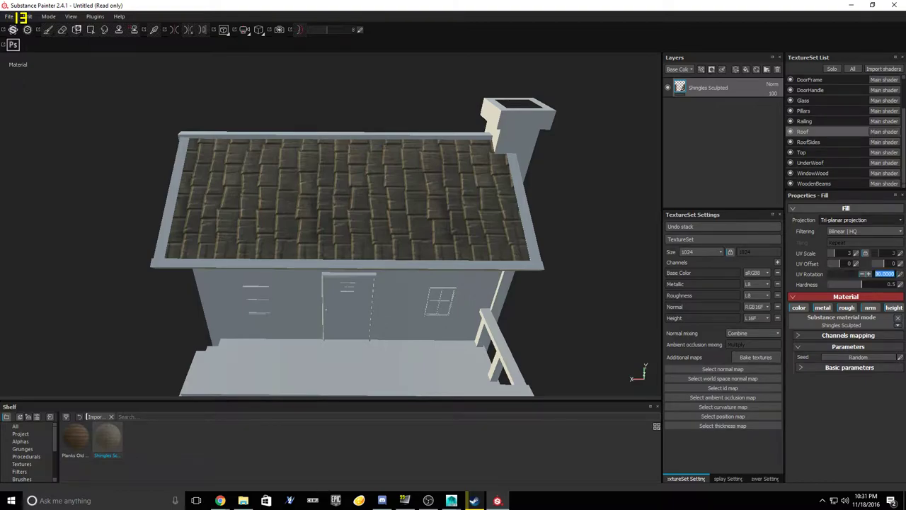
type("0")
key("Return")
left_click_drag(304, 234, 453, 287, "alt")
left_click_drag(234, 177, 191, 162, "alt")
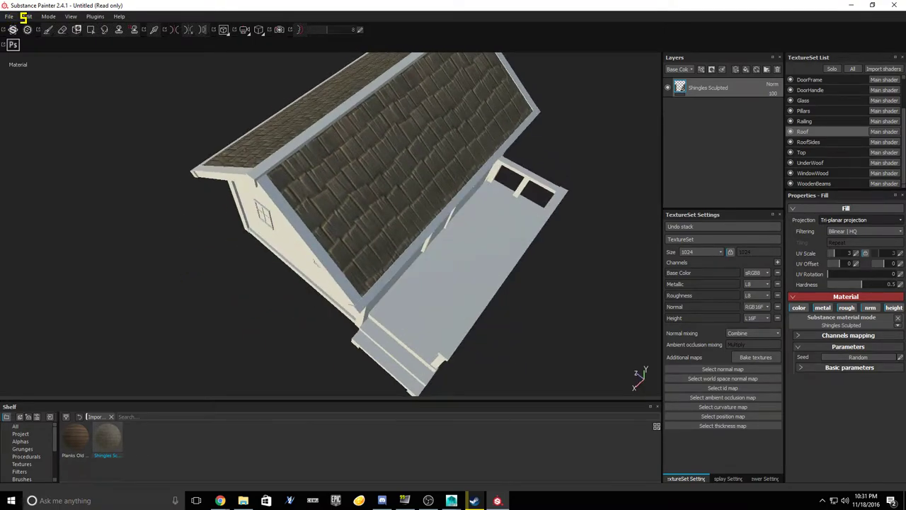
Step: Set the shingles layer's UV rotation to 180 and inspect the shingles on both roof slopes
left_click(901, 274)
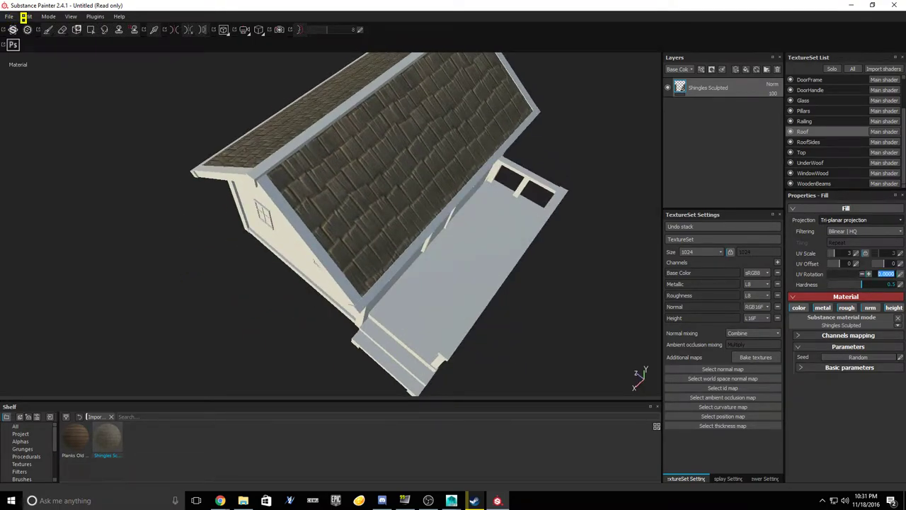
type("180")
key("Return")
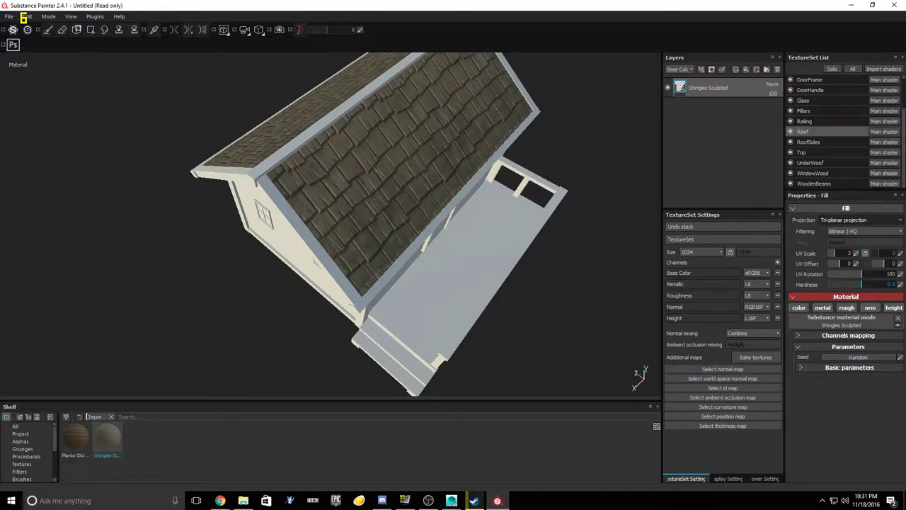
left_click_drag(439, 226, 591, 202, "alt")
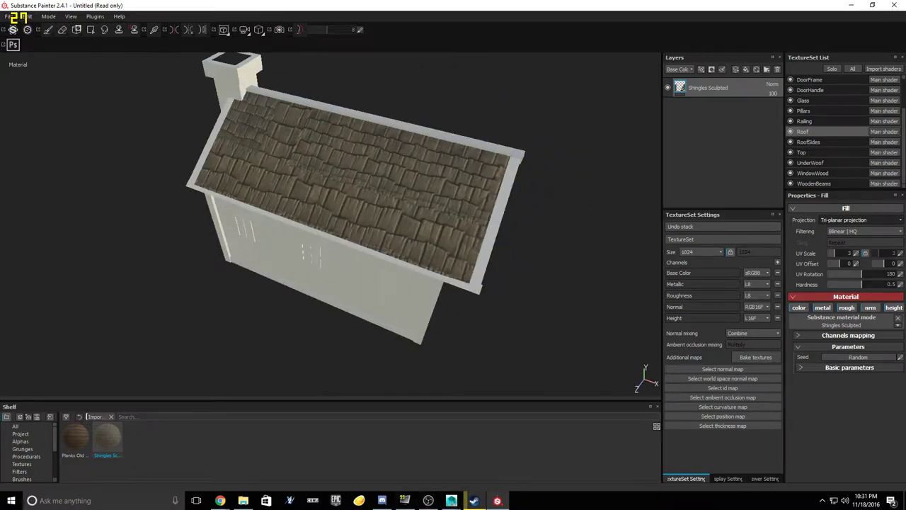
Step: Switch to Maya and select the rear roof slope's main face, both end strips and the lower-edge face
mouse_move(451, 500)
left_click(504, 468)
left_click_drag(304, 219, 467, 219, "alt")
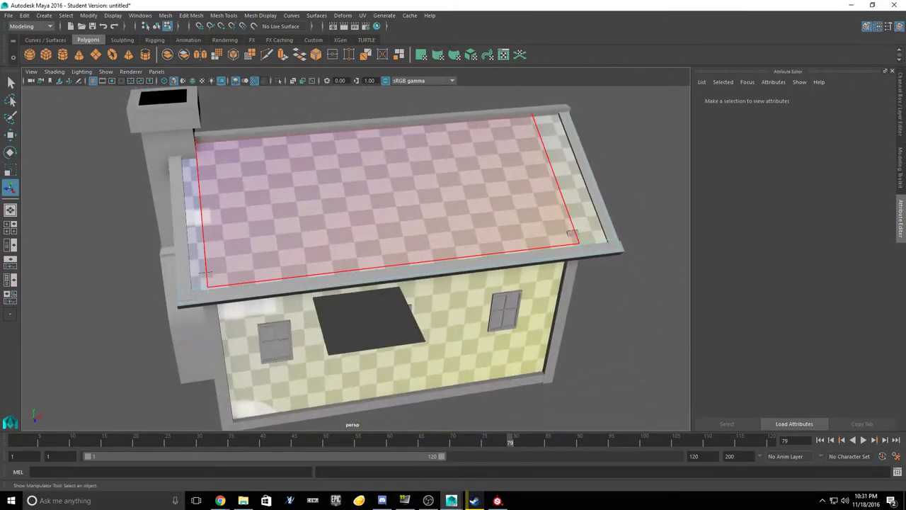
left_click(195, 248)
left_click(221, 263, "shift")
left_click(235, 320, "shift")
left_click(579, 204, "shift")
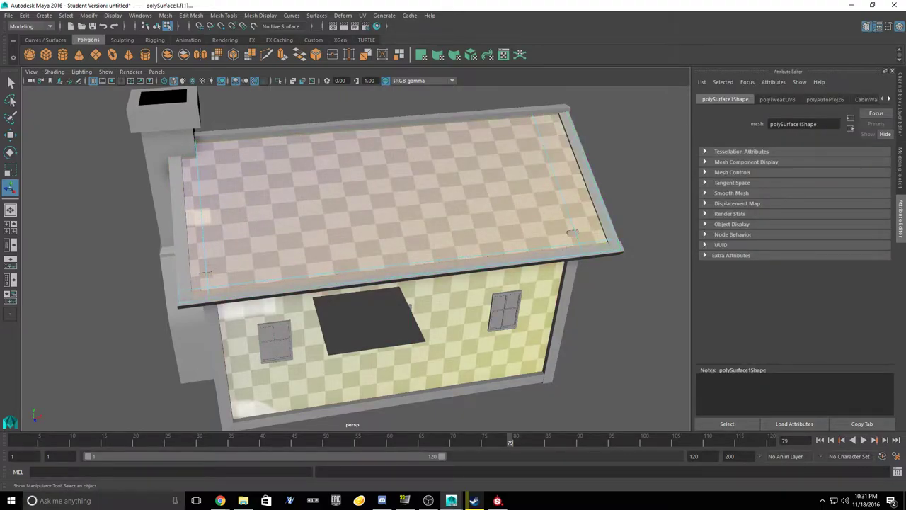
Step: Apply automatic mapping to the selected rear slope faces, clear the selection and check the checker pattern
left_click(471, 54)
left_click(488, 99)
left_click_drag(453, 213, 418, 186, "alt")
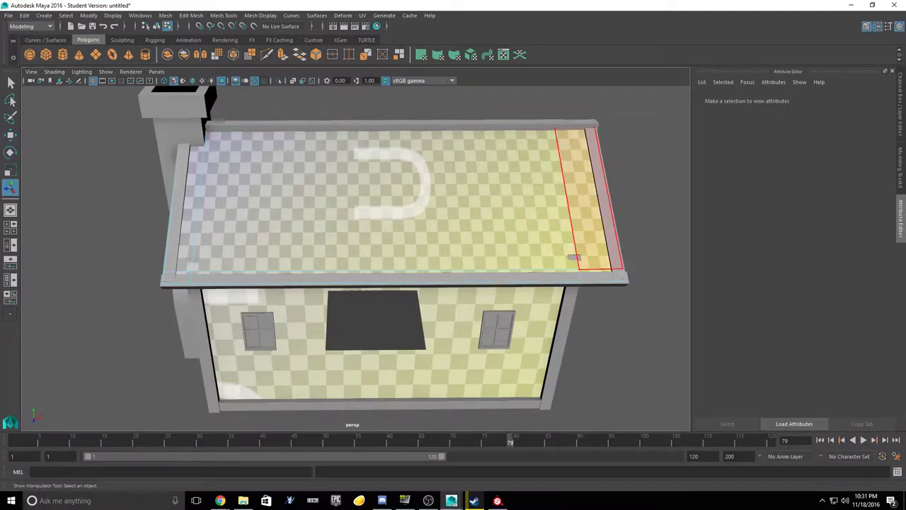
Step: Select the rear roof slope's faces and assign them a new Lambert material named Roofleft
left_click(187, 225)
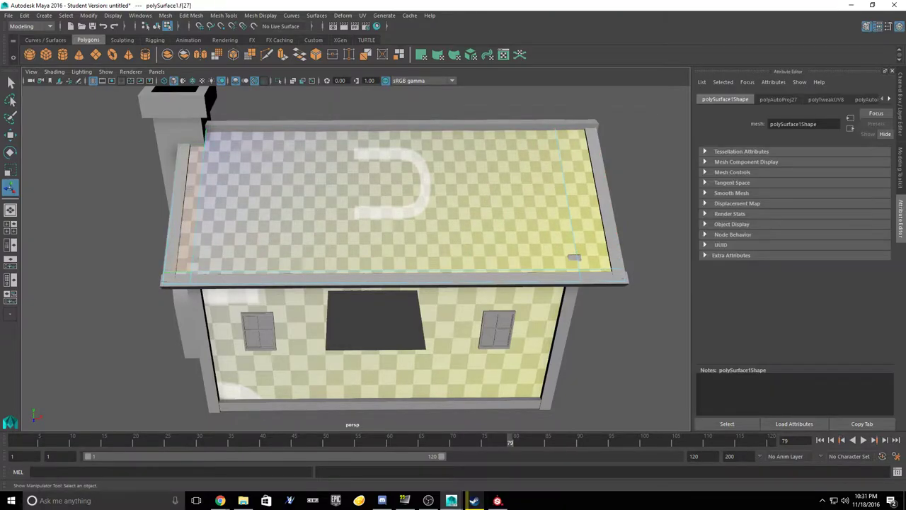
left_click(453, 212, "shift")
left_click(532, 195)
right_click_drag(533, 195, 601, 432)
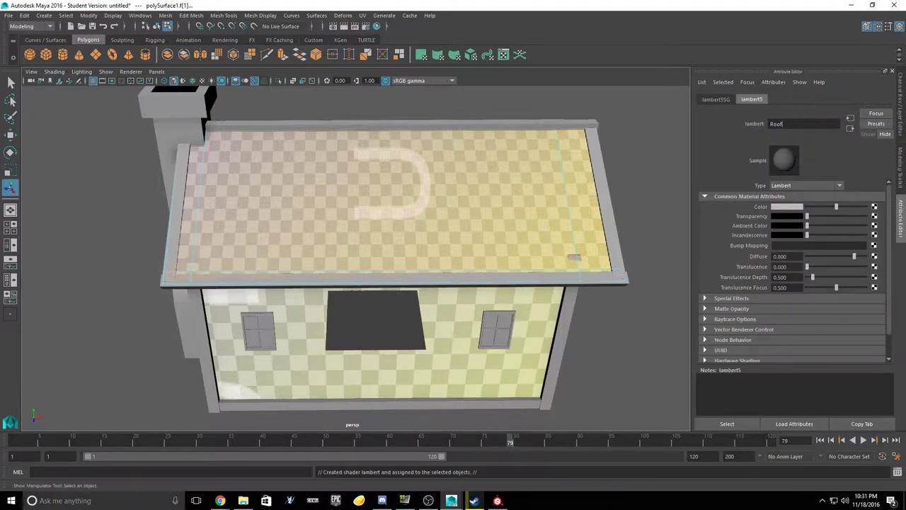
type("Roofleft")
key("Return")
Step: Select the front roof slope's main face, end strips and lower-edge face, and rename their Roof material to RoofRight
left_click_drag(577, 209, 415, 232, "alt")
left_click(304, 305)
left_click(216, 361, "shift")
left_click(228, 414, "shift")
left_click(287, 422, "shift")
scroll(311, 382, "down", 5)
left_click(284, 396)
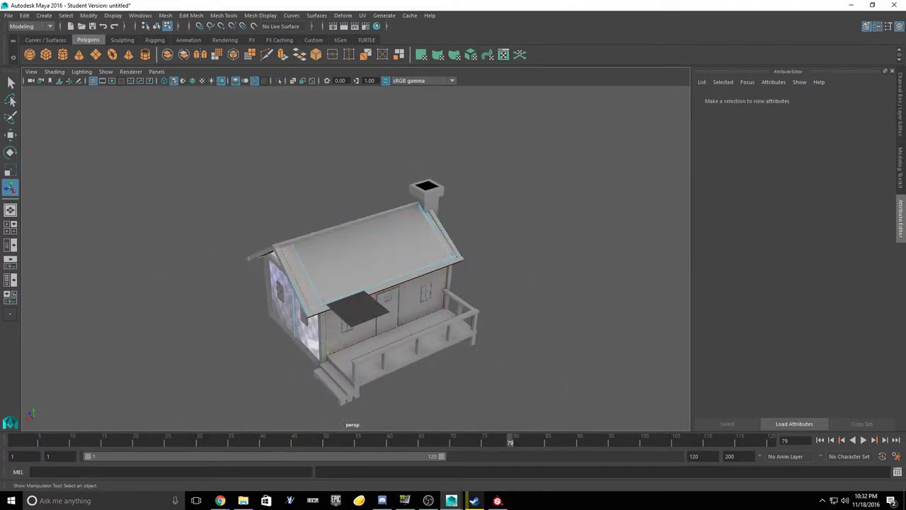
scroll(283, 396, "up", 5)
left_click(284, 311)
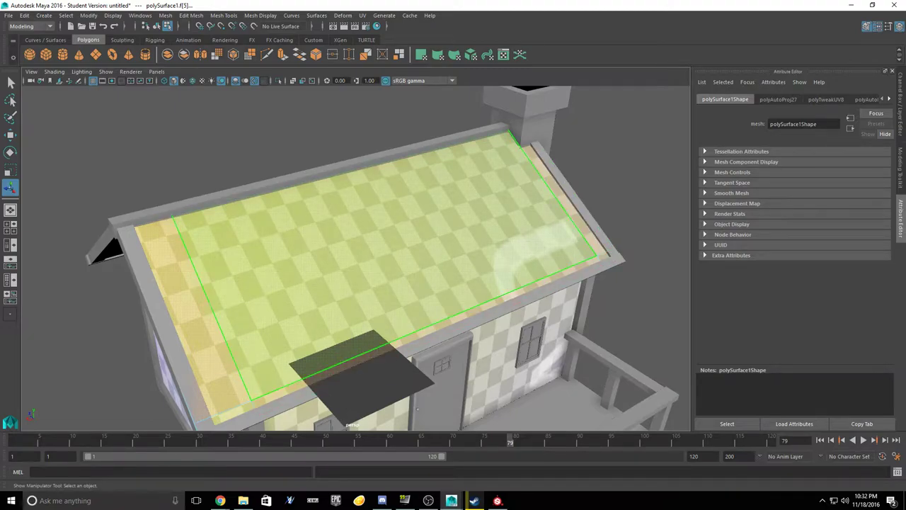
right_click_drag(316, 237, 377, 404)
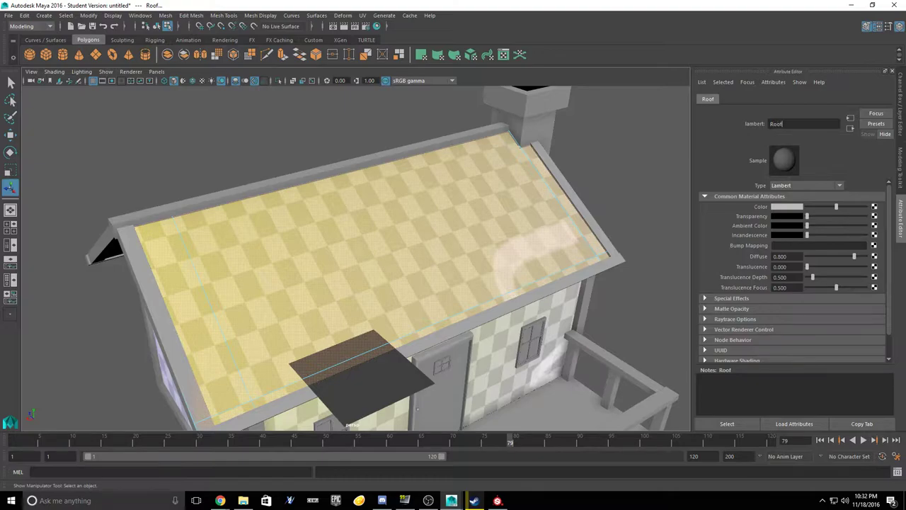
type("t")
key("Return")
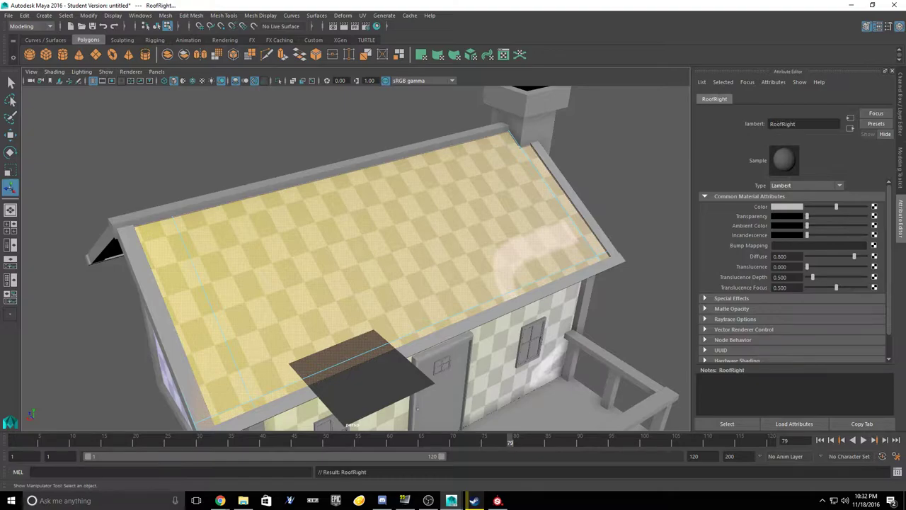
left_click(9, 15)
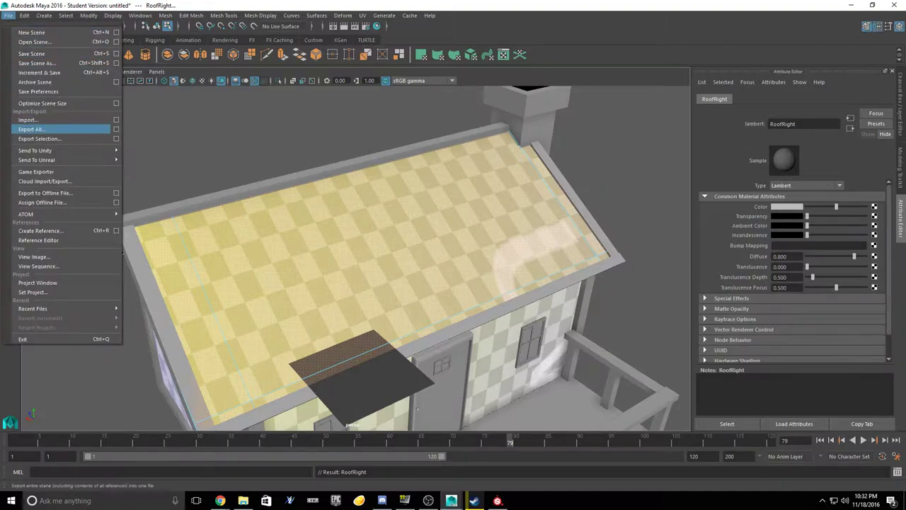
left_click(28, 118)
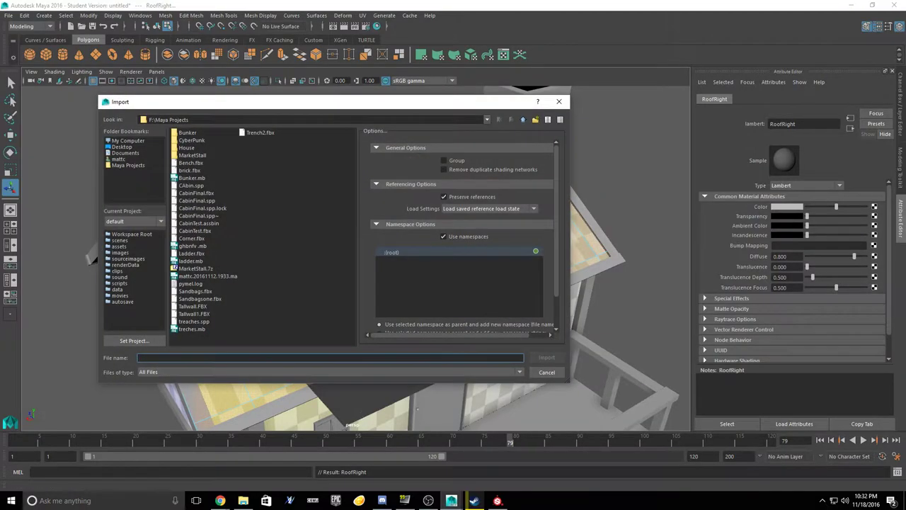
left_click(558, 102)
Step: Export the whole scene as FBX, overwriting CabinFinal.fbx in the Maya Projects folder
left_click(8, 15)
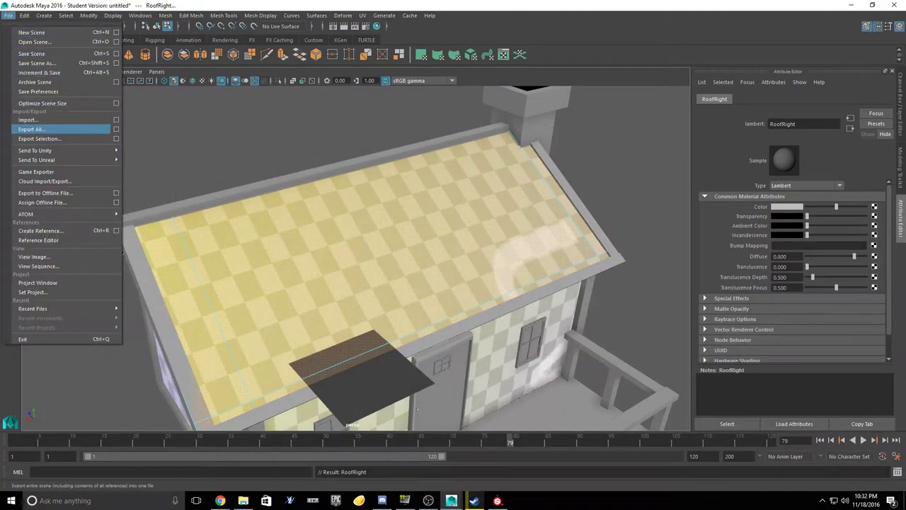
left_click(31, 129)
double_click(196, 178)
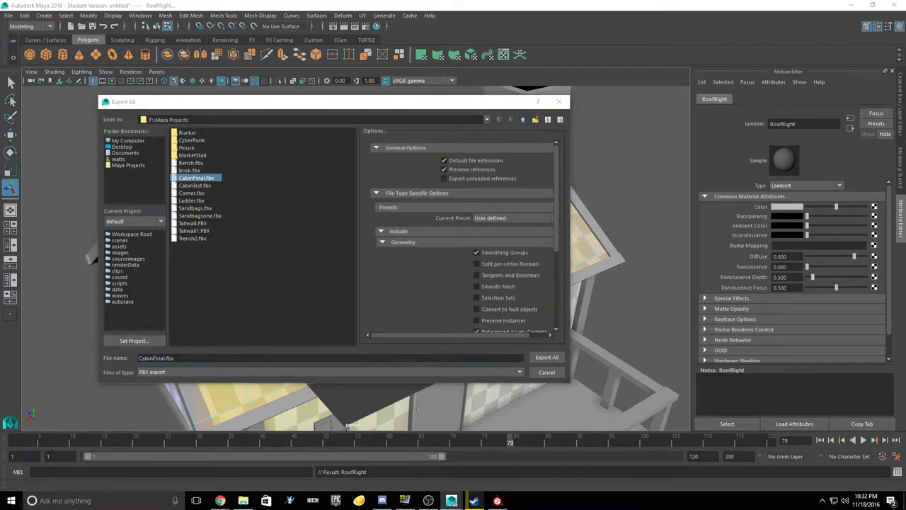
left_click(314, 257)
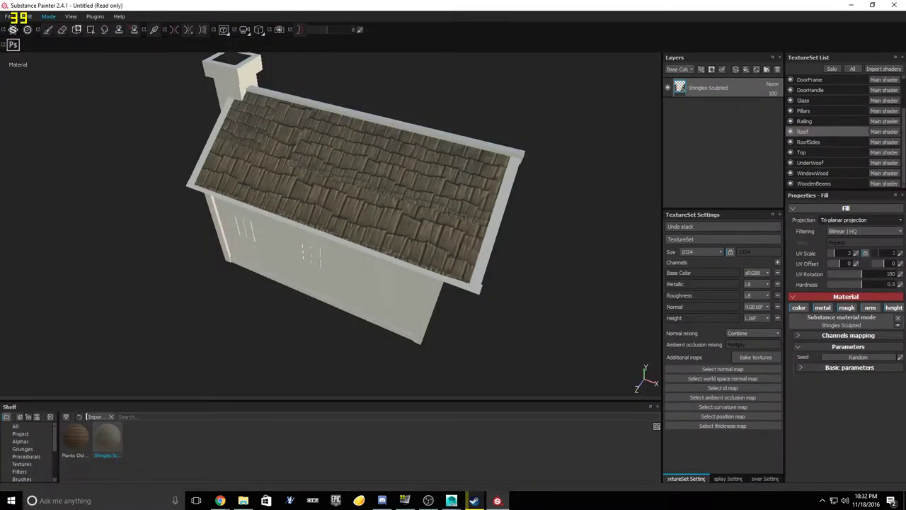
Step: Switch to Substance Painter, reload CabinFinal.fbx as the project mesh, bring back the shelf and view the roof from the gable end
left_click(26, 16)
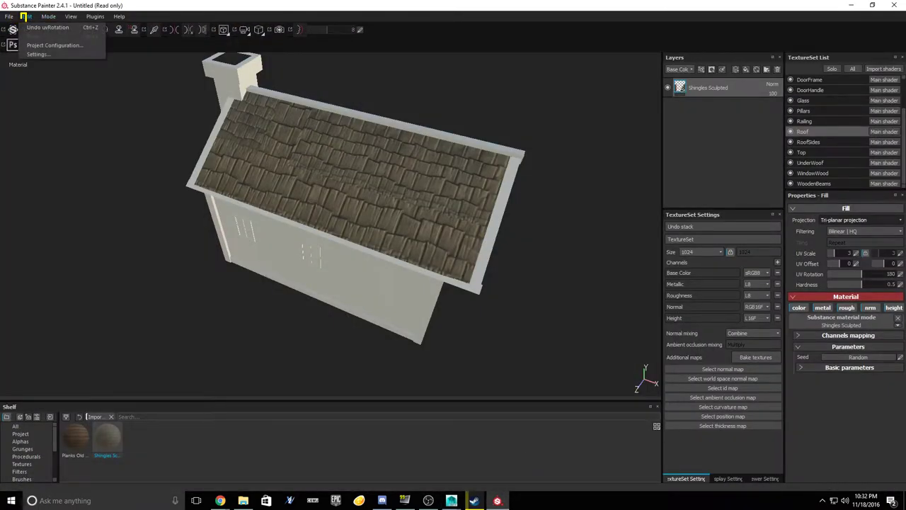
left_click(43, 44)
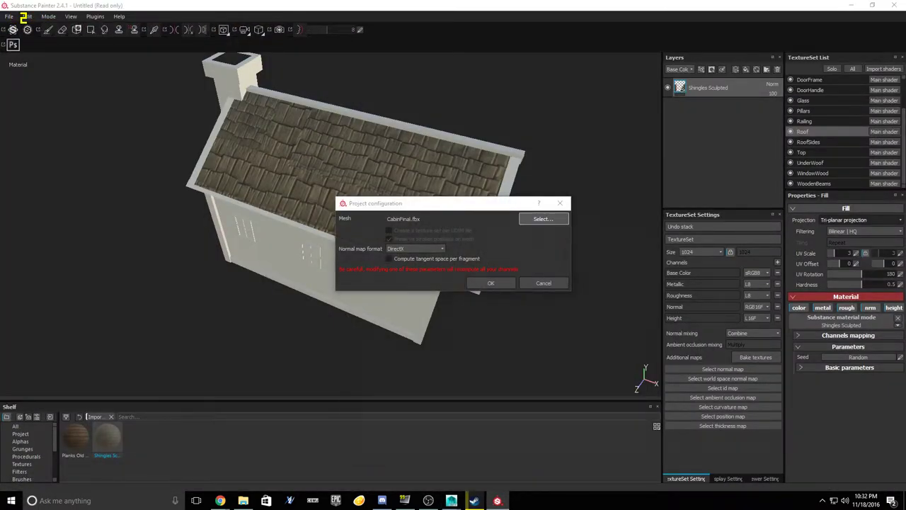
left_click(543, 219)
key("Return")
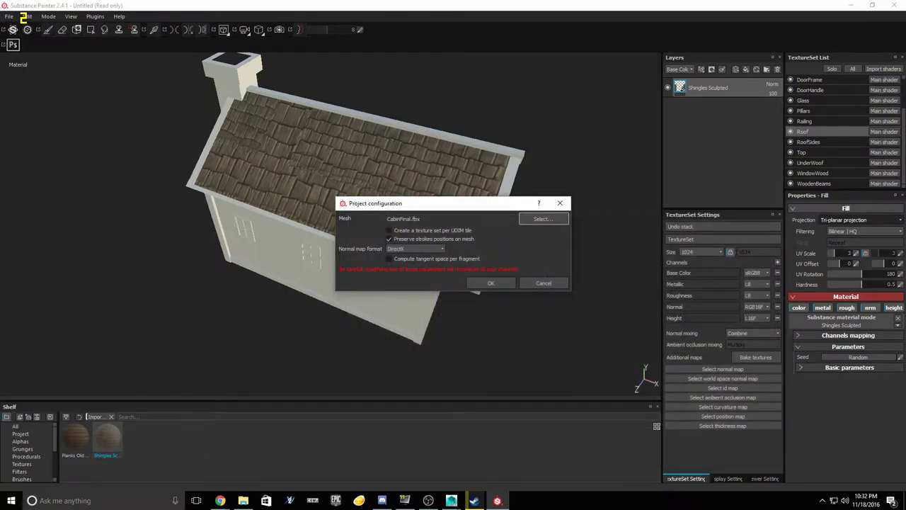
left_click(496, 284)
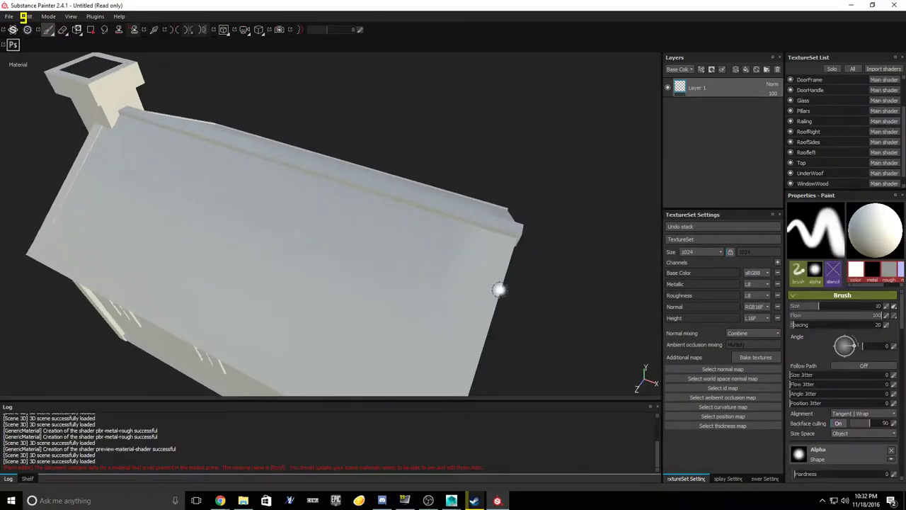
left_click_drag(482, 286, 351, 297, "alt")
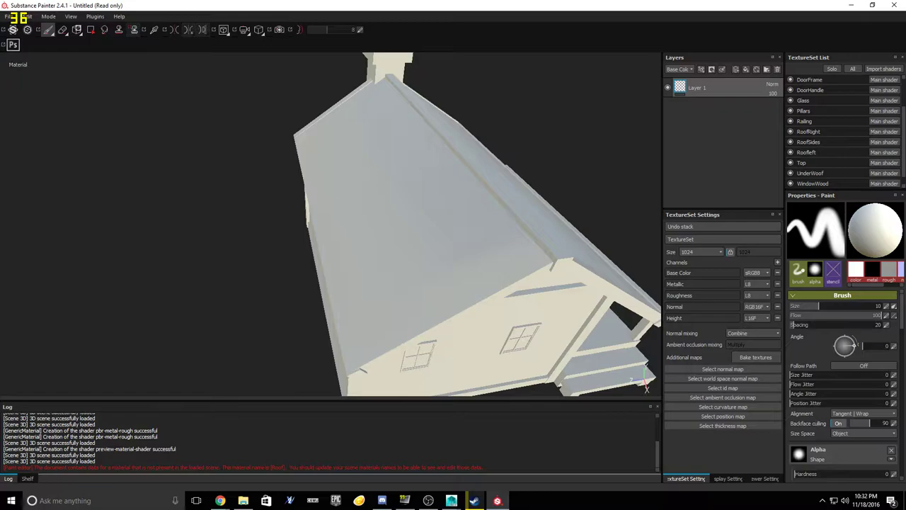
left_click(27, 479)
left_click_drag(536, 269, 396, 272, "alt")
left_click_drag(240, 286, 617, 174, "alt")
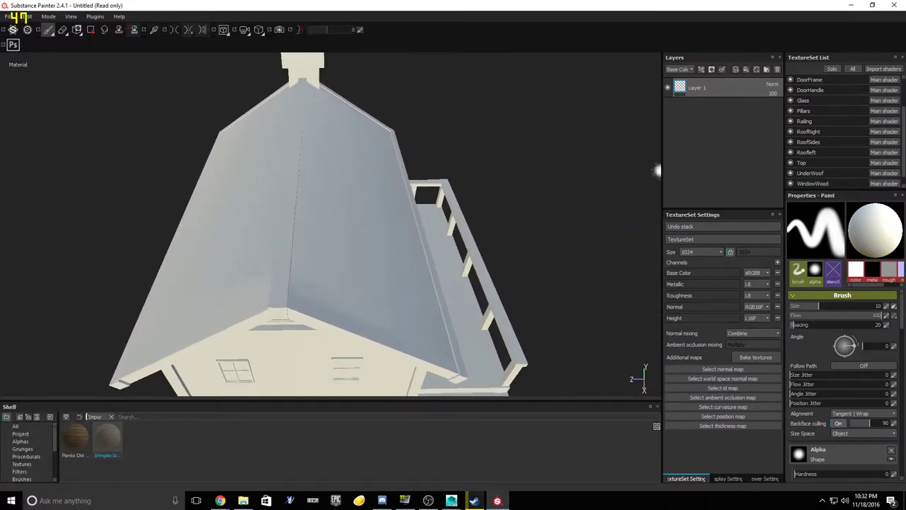
Step: Select the RoofRight texture set and toggle the roof texture sets' visibility to check which parts they cover
left_click(815, 132)
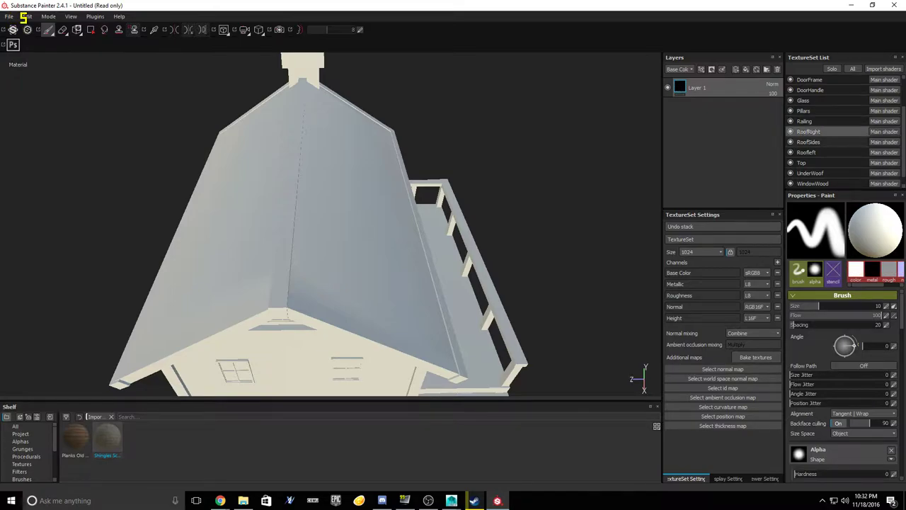
left_click(791, 132)
left_click(791, 132)
left_click(791, 141)
left_click(791, 152)
left_click(790, 153)
left_click_drag(485, 153, 580, 122, "alt")
mouse_move(451, 178)
left_mouse_down("alt")
mouse_move(464, 194)
mouse_move(319, 319)
left_mouse_up("alt")
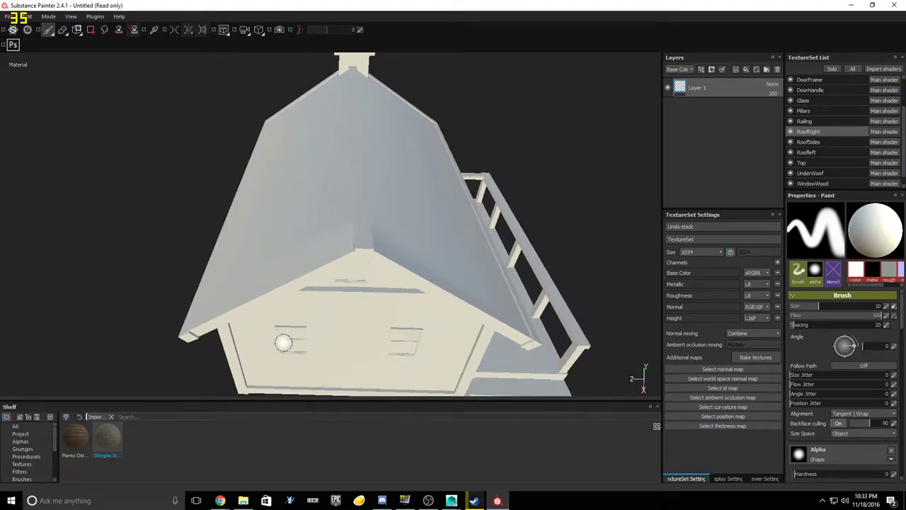
Step: Add the Shingles Sculpted material as a fill layer on RoofRight and try a UV rotation of 90
left_click_drag(107, 437, 715, 131)
left_click_drag(510, 191, 418, 180, "alt")
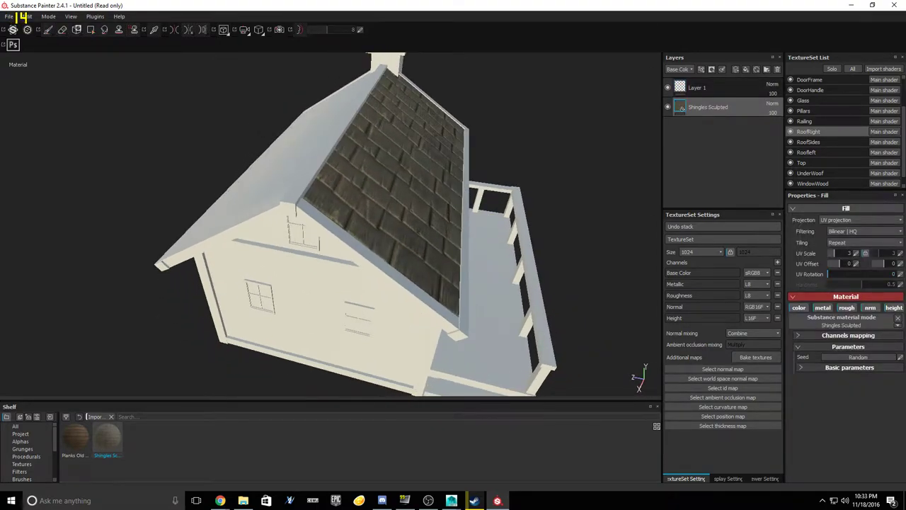
left_click(900, 274)
type("90")
key("Return")
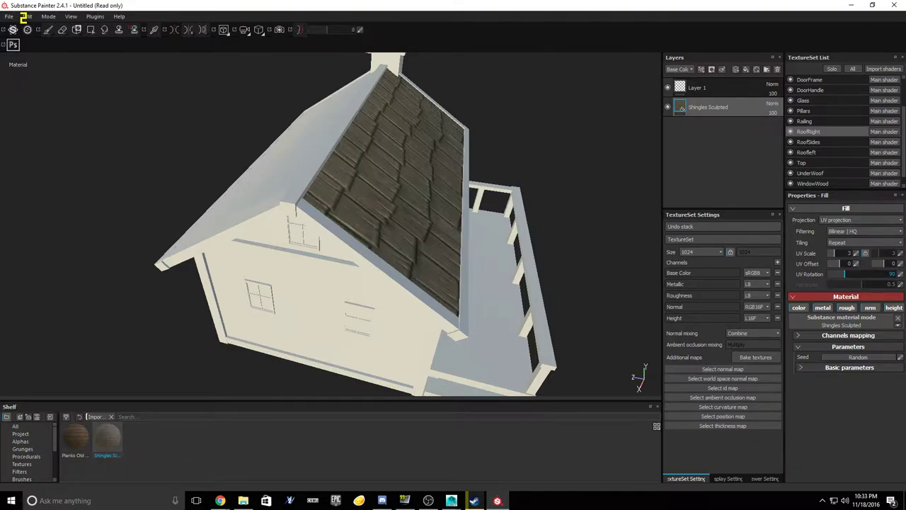
Step: Switch the RoofRight shingles layer to tri-planar projection and set its UV rotation to 0
left_click(859, 220)
left_click(842, 234)
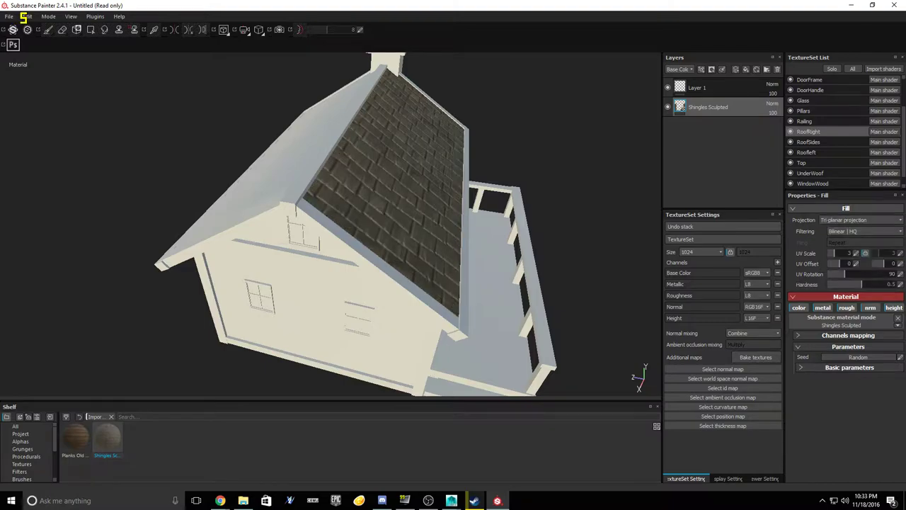
left_click_drag(453, 254, 325, 252, "alt")
left_click(899, 274)
key("Return")
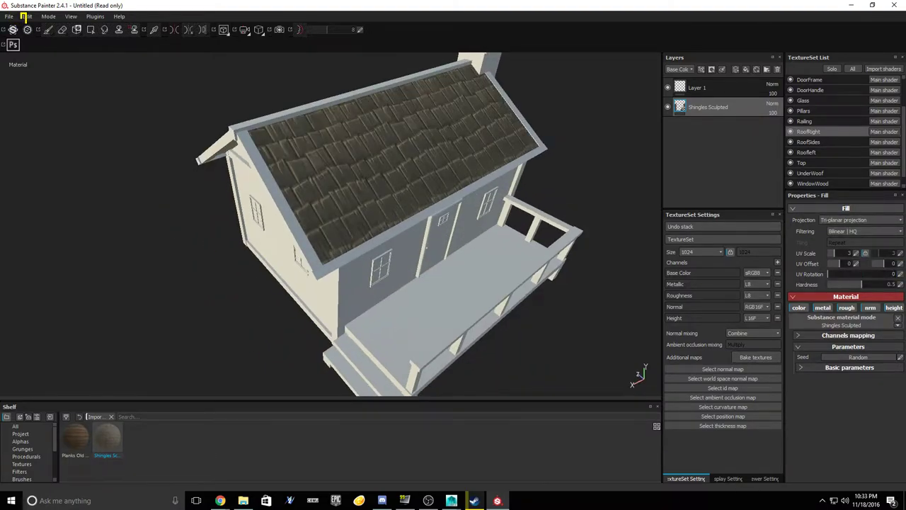
Step: Set the RoofRight shingles layer's UV rotation to 180 and inspect the slope from several angles
left_click(899, 274)
type("180")
key("Return")
left_click_drag(397, 212, 577, 230, "alt")
left_click_drag(396, 212, 464, 266, "alt")
left_click_drag(396, 213, 540, 201, "alt")
Step: Add Shingles Sculpted to the Roofleft texture set with tri-planar projection and compare the shingles on both slopes
left_click(807, 152)
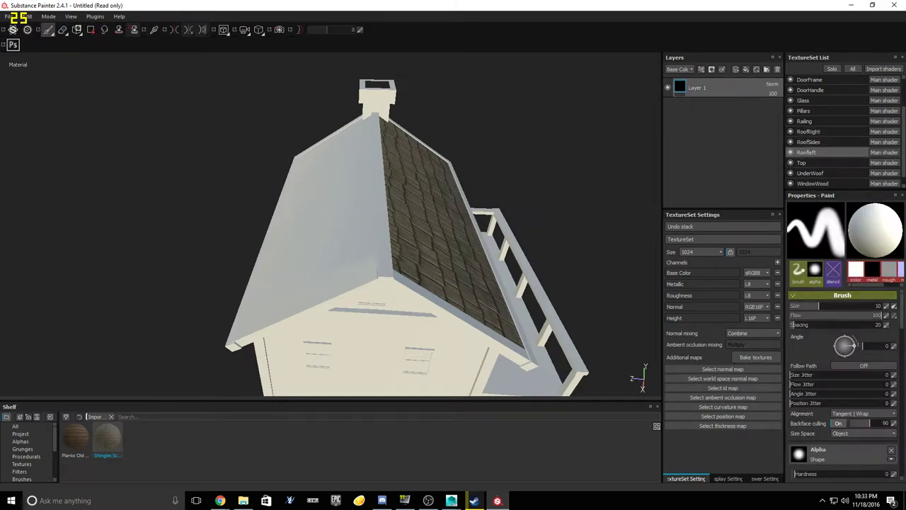
left_click(76, 438)
left_click_drag(108, 438, 722, 105)
mouse_move(396, 234)
left_mouse_down("alt")
mouse_move(471, 206)
mouse_move(485, 214)
mouse_move(354, 230)
mouse_move(496, 237)
mouse_move(545, 226)
mouse_move(475, 248)
mouse_move(396, 251)
mouse_move(361, 233)
mouse_move(339, 237)
mouse_move(439, 234)
mouse_move(442, 194)
mouse_move(347, 205)
mouse_move(283, 240)
left_mouse_up("alt")
left_click(860, 220)
left_click(848, 233)
scroll(424, 233, "up", 3)
scroll(331, 225, "up", 5)
left_click_drag(330, 224, 361, 217, "alt")
scroll(331, 224, "down", 4)
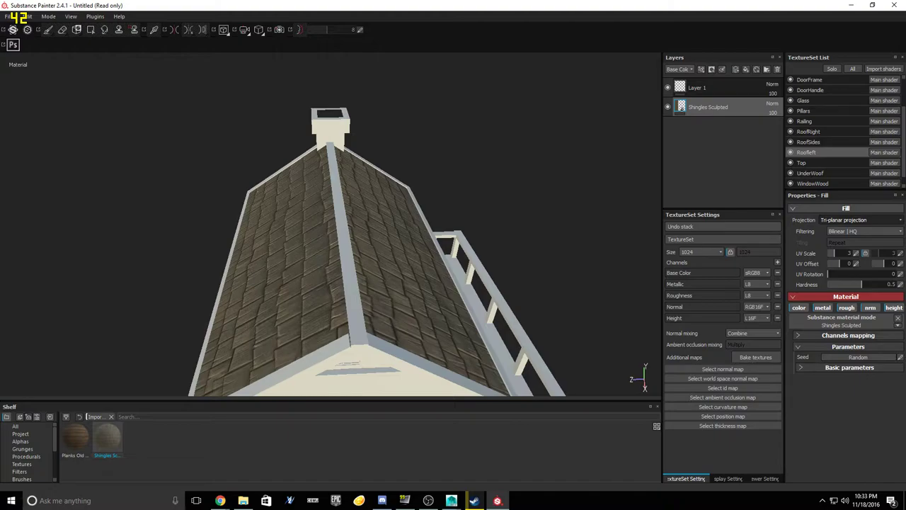
left_click_drag(333, 283, 283, 273, "alt")
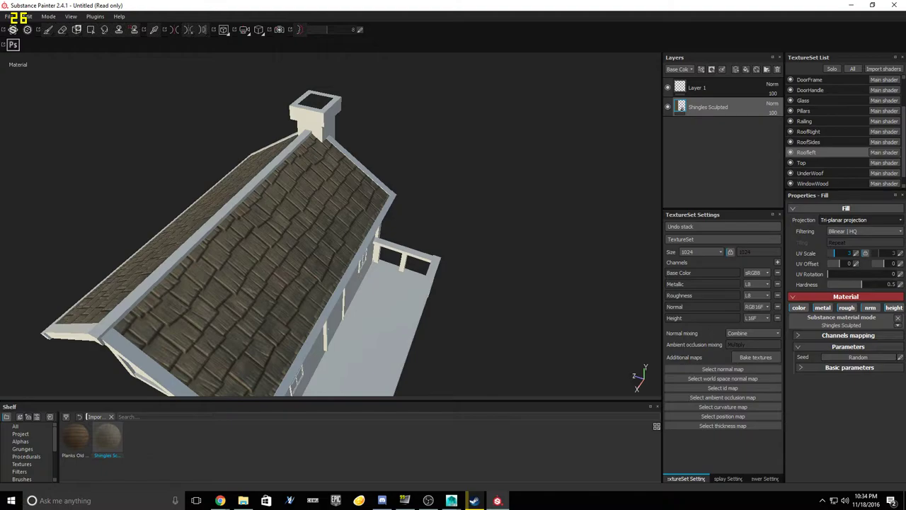
Step: Set the Roofleft shingles layer's UV scale to 5 and check the rear slope
left_click(856, 254)
type("5")
key("Return")
left_click_drag(297, 241, 425, 241, "alt")
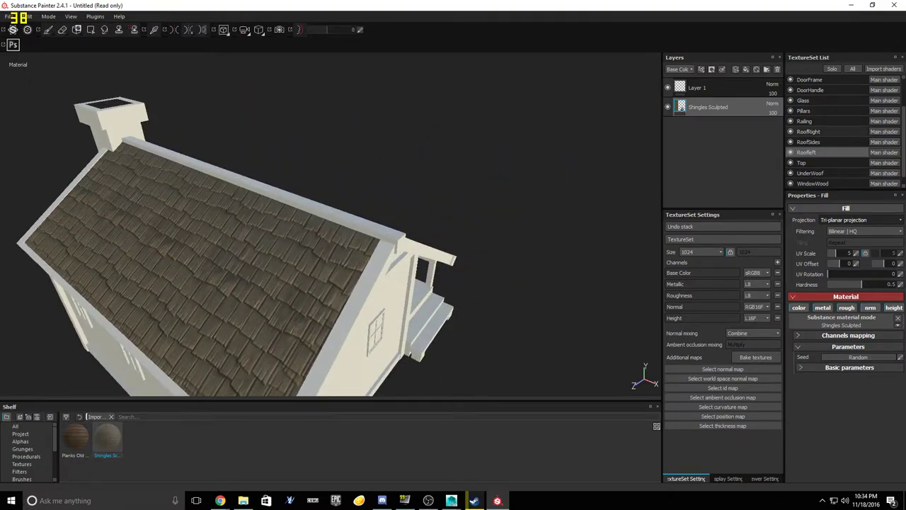
Step: Delete the empty Layer 1 from the RoofRight texture set and set its shingles layer's UV scale to 5
left_click(815, 131)
key("Delete")
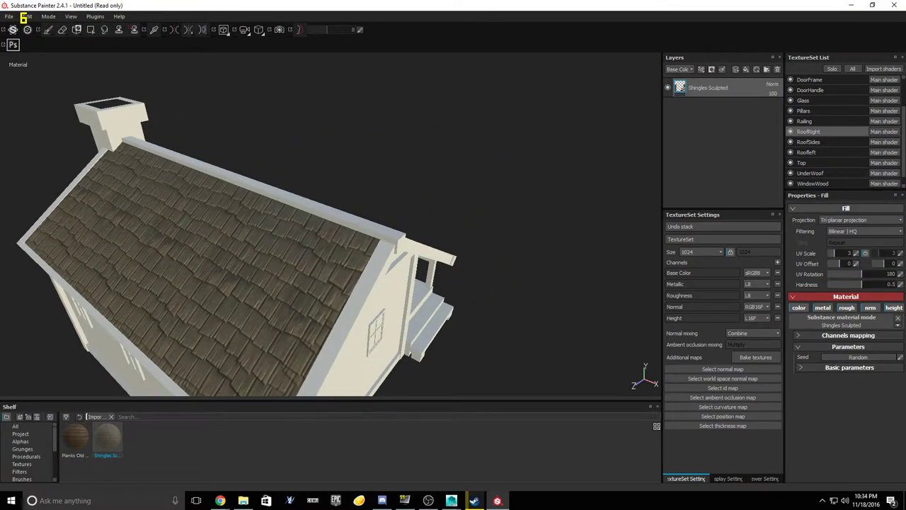
left_click(856, 254)
left_click_drag(354, 227, 141, 259, "alt")
left_click_drag(226, 216, 311, 216, "alt")
scroll(312, 215, "up", 3)
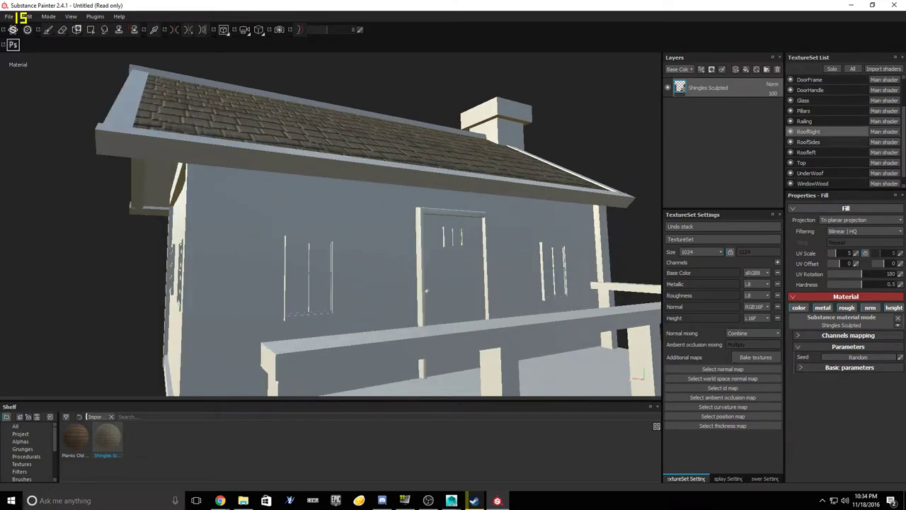
Step: Replace the CabinWalls texture set's empty layer with the Planks Old Beat material and inspect the gable-end wall
scroll(828, 162, "down", 1)
scroll(829, 142, "up", 5)
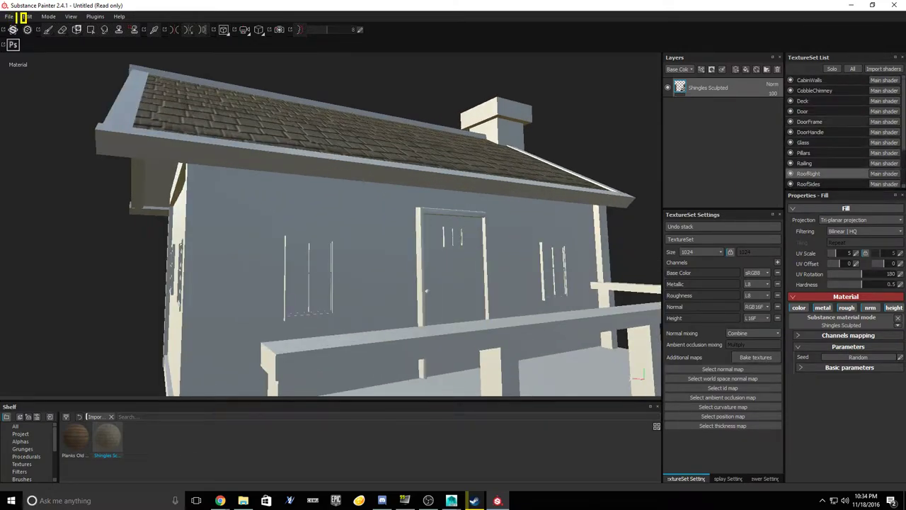
left_click(809, 80)
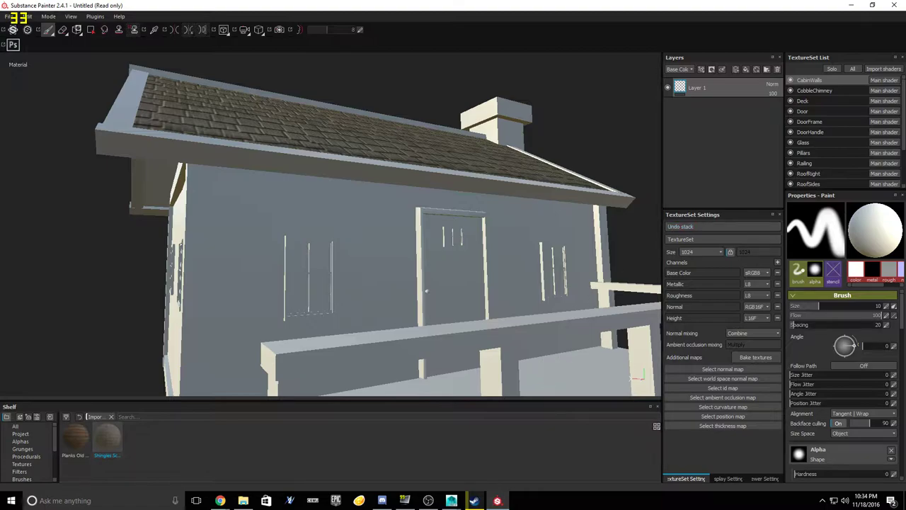
key("Delete")
left_click_drag(75, 437, 722, 106)
left_click_drag(453, 213, 347, 247, "alt")
left_click_drag(446, 236, 602, 209, "alt")
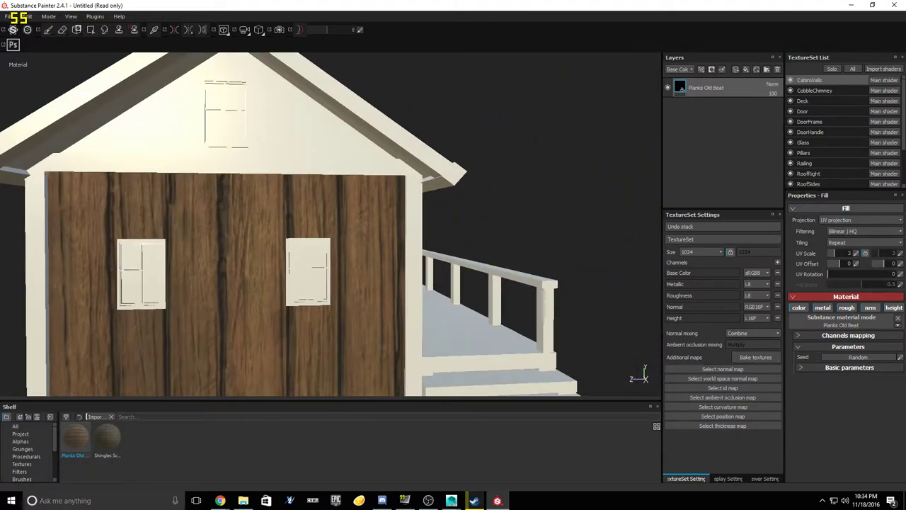
Step: Switch the CabinWalls planks layer to tri-planar projection and inspect the front wall around the door
left_click(859, 220)
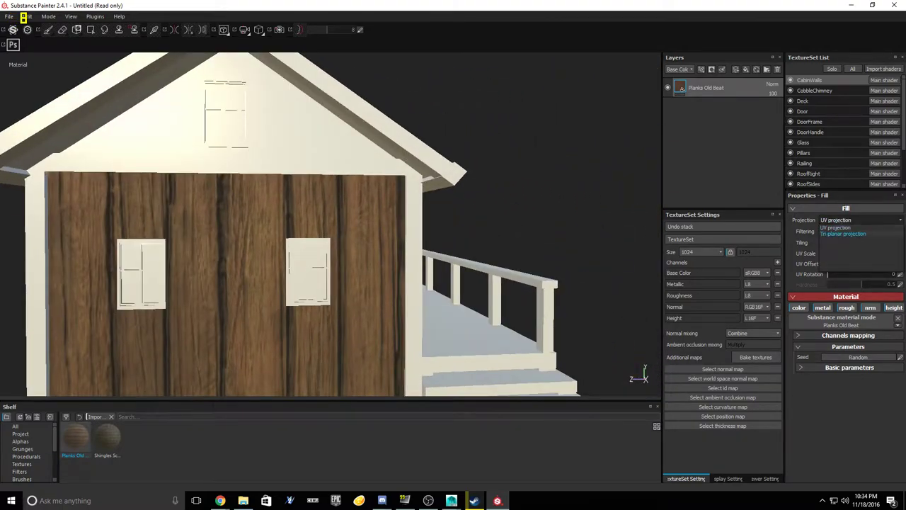
left_click(843, 233)
left_click_drag(439, 220, 220, 241, "alt")
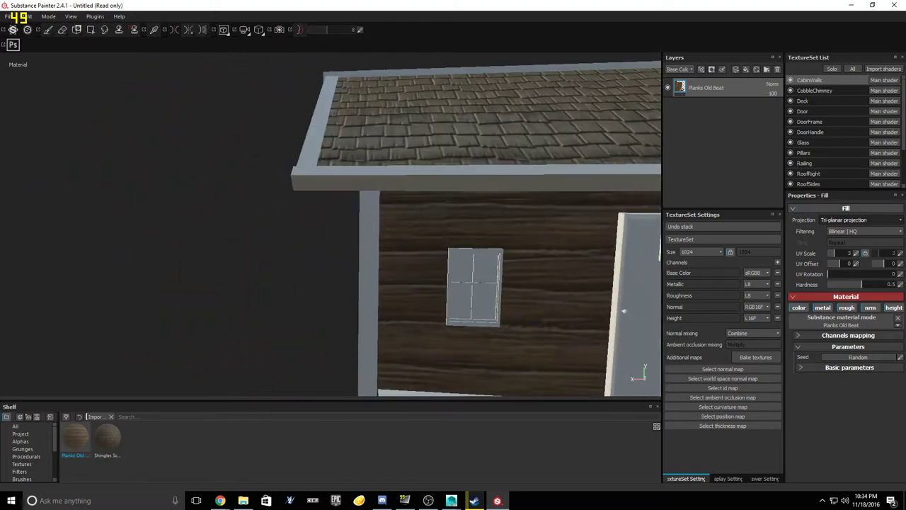
middle_click_drag(496, 269, 212, 233, "alt")
mouse_move(297, 234)
right_mouse_down("alt")
mouse_move(319, 237)
mouse_move(298, 235)
right_mouse_up("alt")
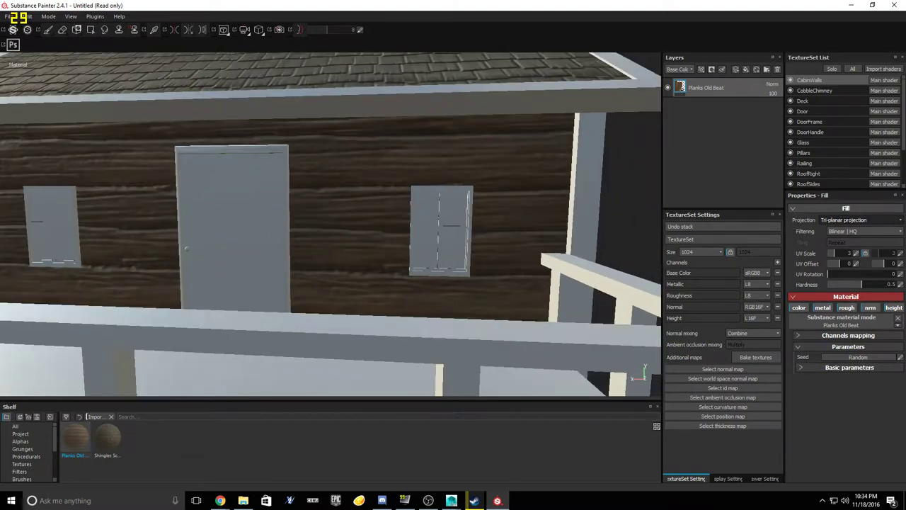
Step: Try a UV scale of 4 on the CabinWalls planks layer, settle on 5 and check the gable-end wall
left_click(856, 253)
type("4")
key("Return")
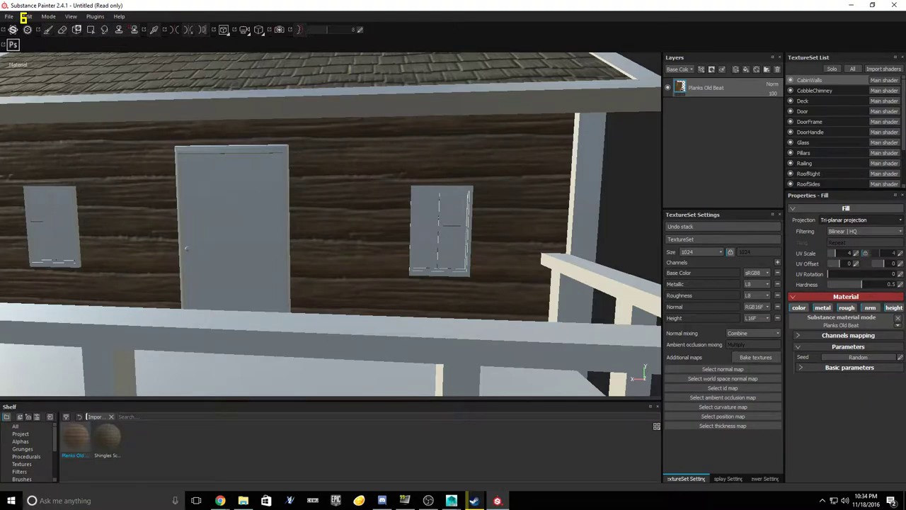
left_click(856, 253)
type("5")
key("Return")
left_click_drag(283, 226, 495, 230, "alt")
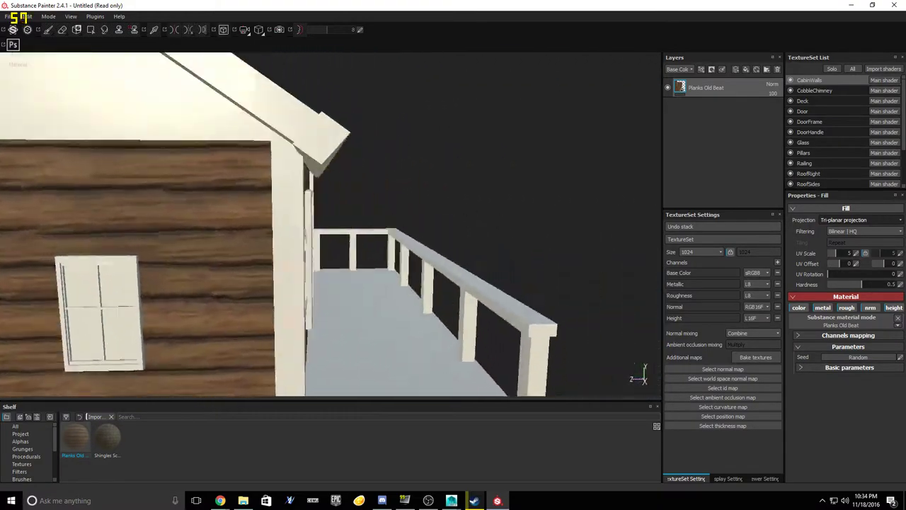
Step: Examine the planks on the cabin's walls and gable end from several sides for matching board direction and scale
right_click_drag(326, 234, 240, 233, "alt")
middle_click_drag(241, 283, 495, 198, "alt")
left_click_drag(297, 226, 254, 231, "alt")
right_click_drag(255, 230, 361, 230, "alt")
right_click_drag(425, 234, 269, 233, "alt")
left_click_drag(425, 240, 297, 219, "alt")
middle_click_drag(496, 233, 184, 233, "alt")
left_click_drag(255, 212, 496, 244, "alt")
left_click_drag(340, 234, 411, 266, "alt")
Step: Add the Planks Old Beat material as a fill layer to the Top texture set on the gable
scroll(835, 135, "down", 3)
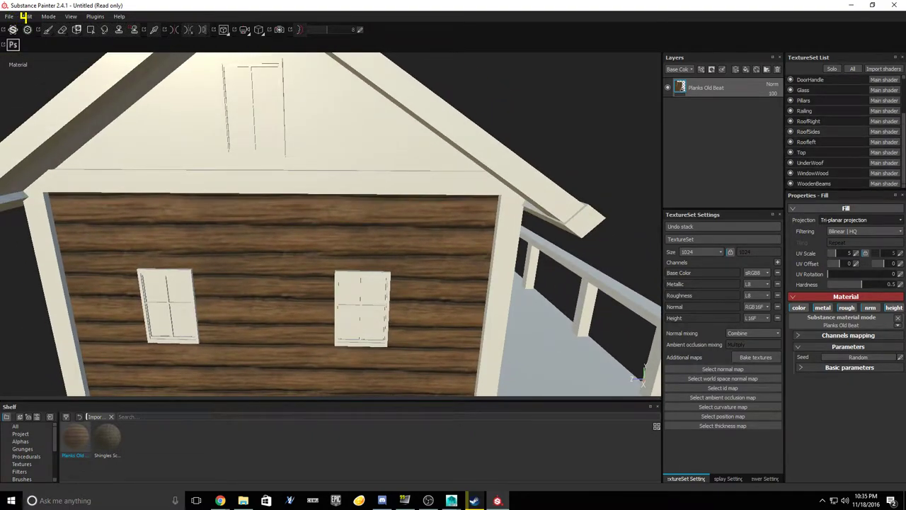
left_click(802, 153)
key("1")
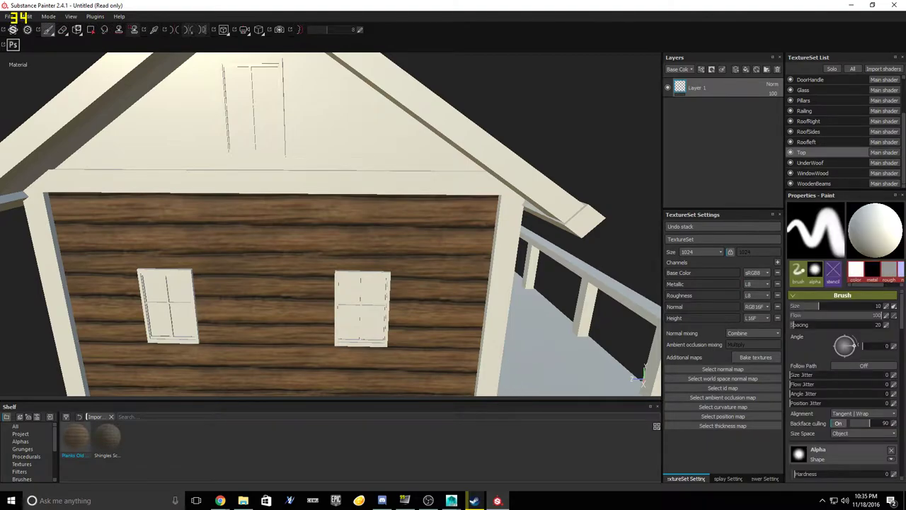
left_click_drag(76, 437, 721, 99)
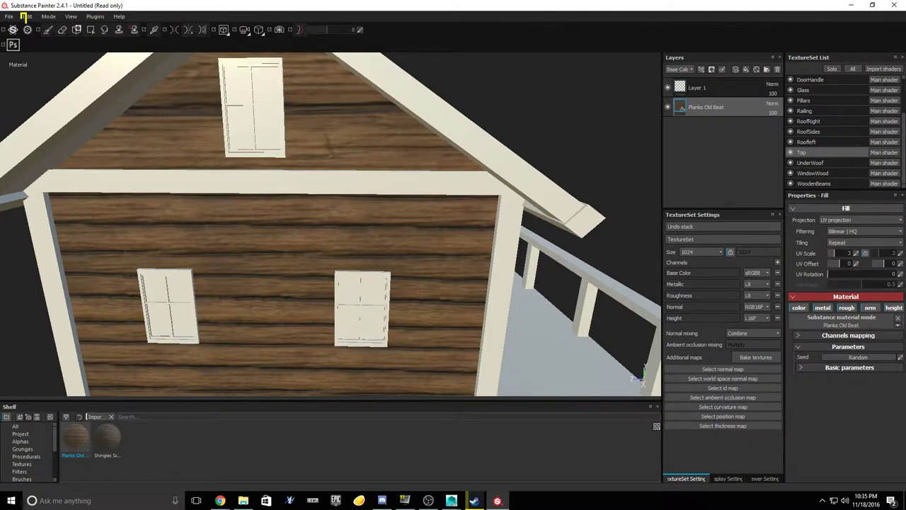
Step: Switch the Top texture set's planks layer to tri-planar projection and set its UV scale to 5
left_click(861, 219)
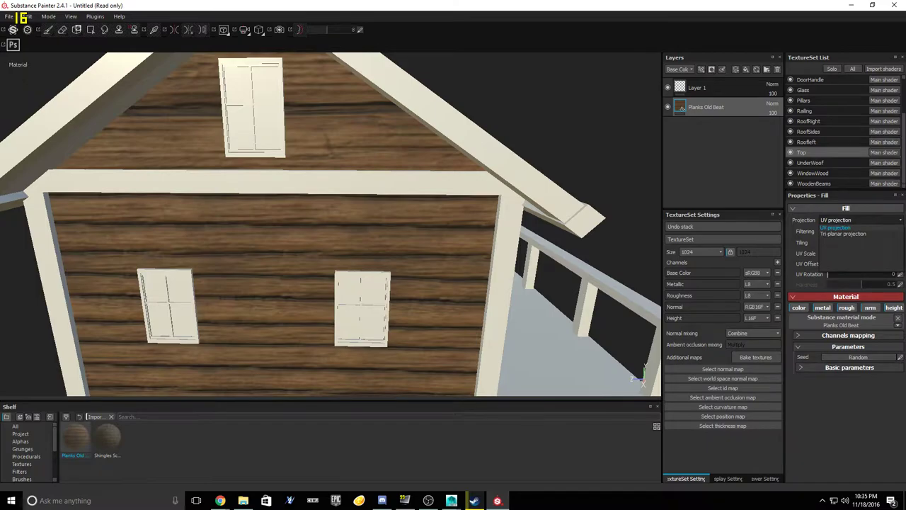
left_click(843, 234)
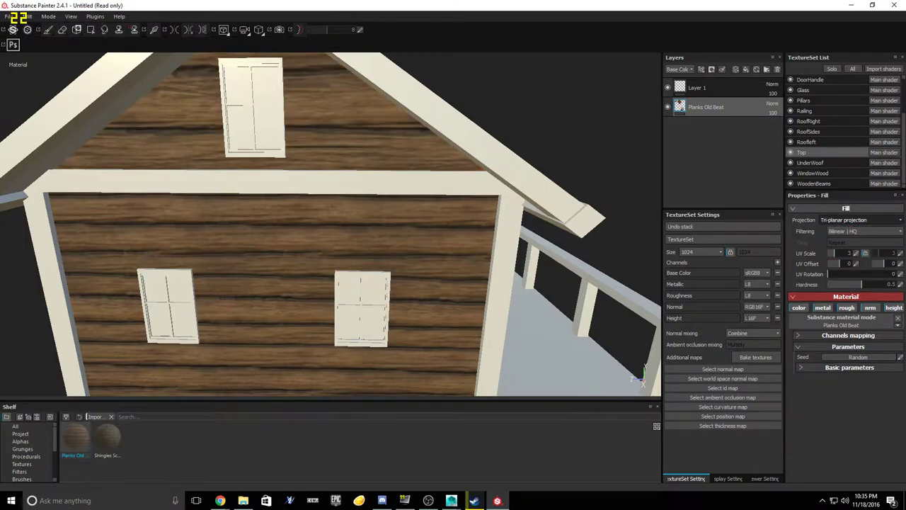
left_click(856, 254)
type("5")
key("Return")
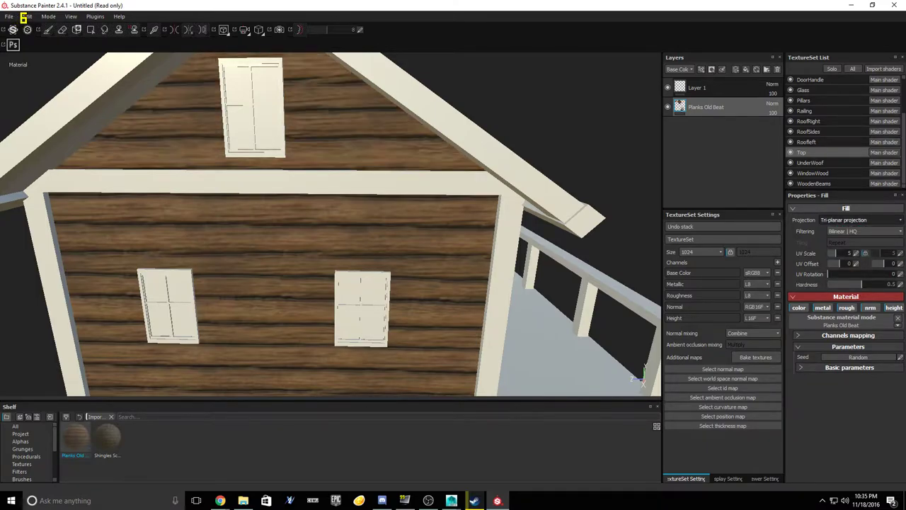
Step: Delete the empty Layer 1 from the CobbleChimney texture set
scroll(331, 225, "up", 2)
scroll(331, 225, "down", 6)
left_click_drag(233, 233, 453, 237, "alt")
scroll(331, 225, "up", 3)
left_click_drag(234, 234, 553, 220, "alt")
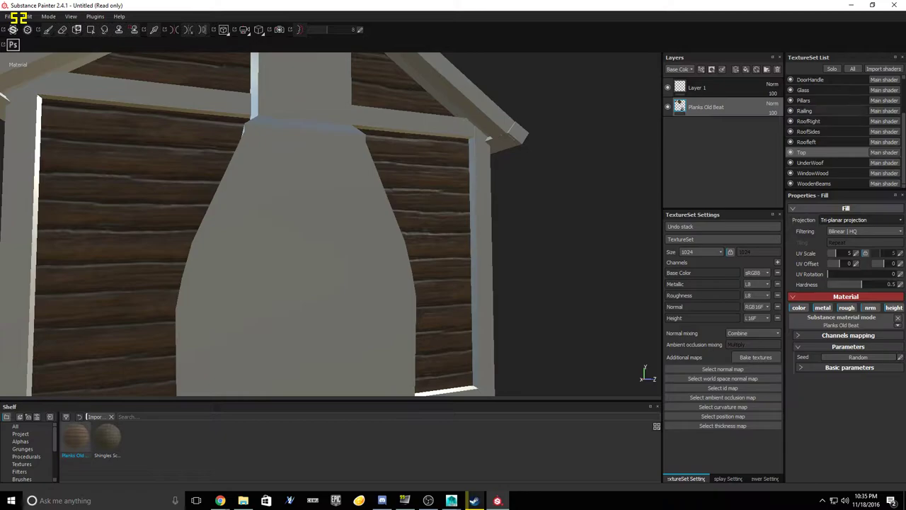
scroll(828, 103, "up", 3)
left_click(815, 90)
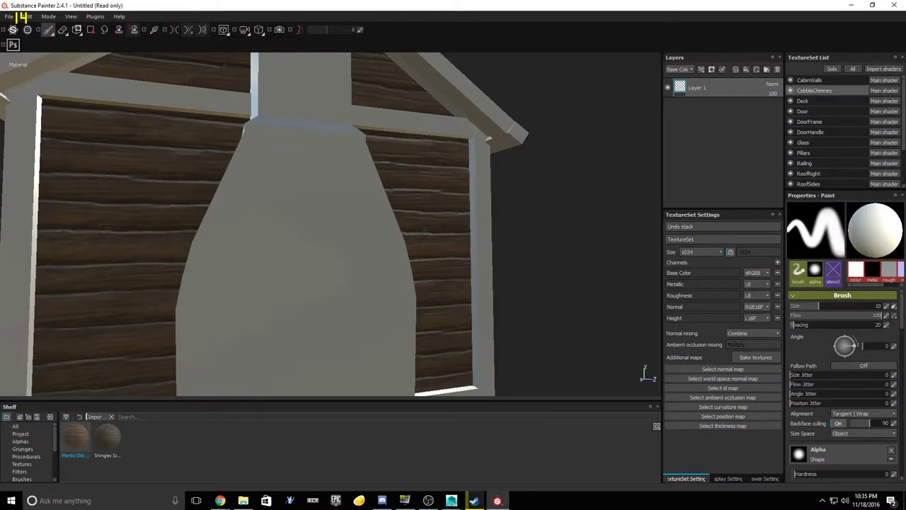
key("Delete")
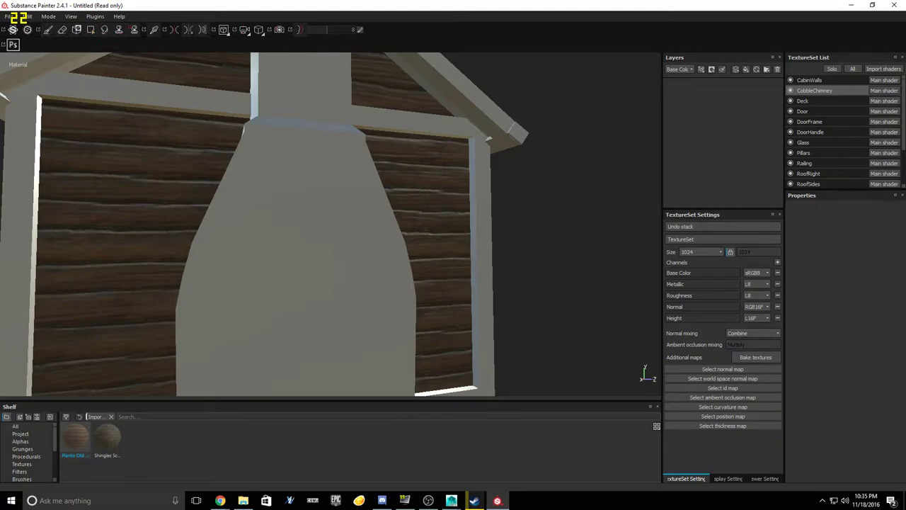
Step: Apply the Cobblestone material to the CobbleChimney texture set and inspect the chimney from the side and from afar
scroll(29, 453, "down", 3)
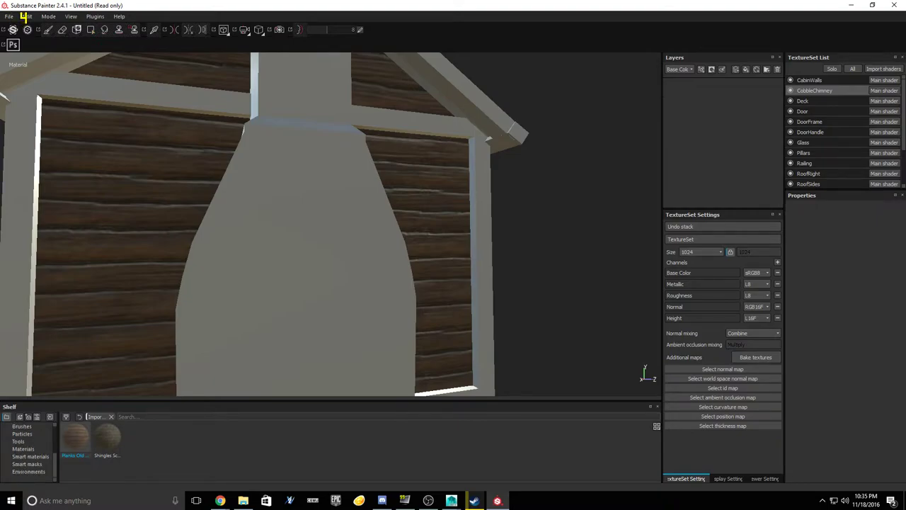
left_click(23, 450)
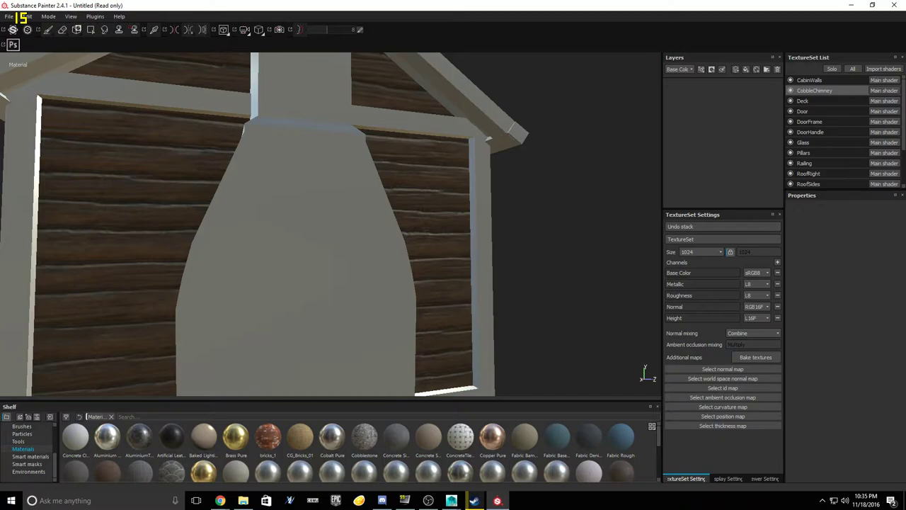
left_click(365, 437)
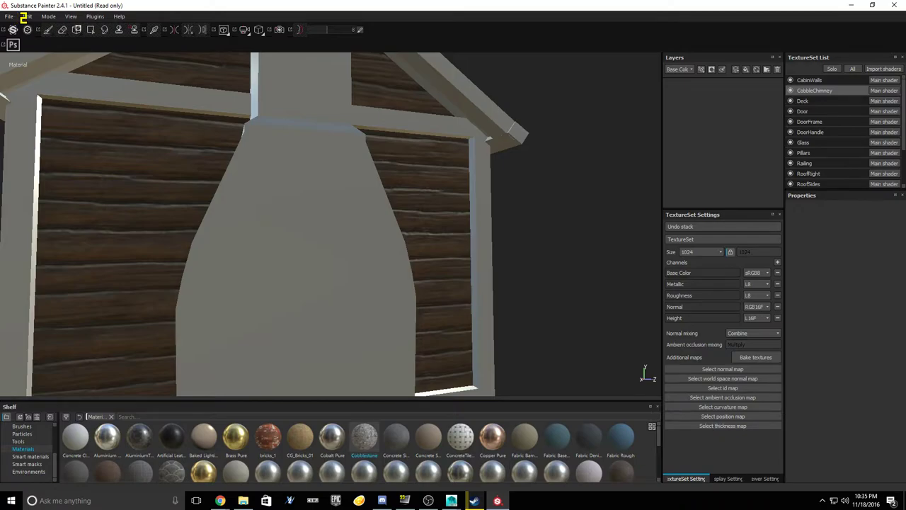
left_click_drag(365, 437, 722, 127)
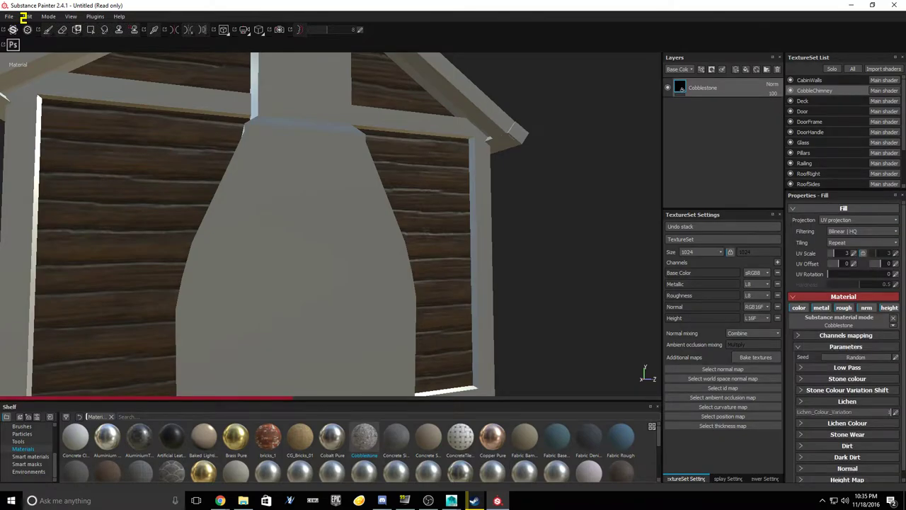
left_click_drag(319, 184, 489, 237, "alt")
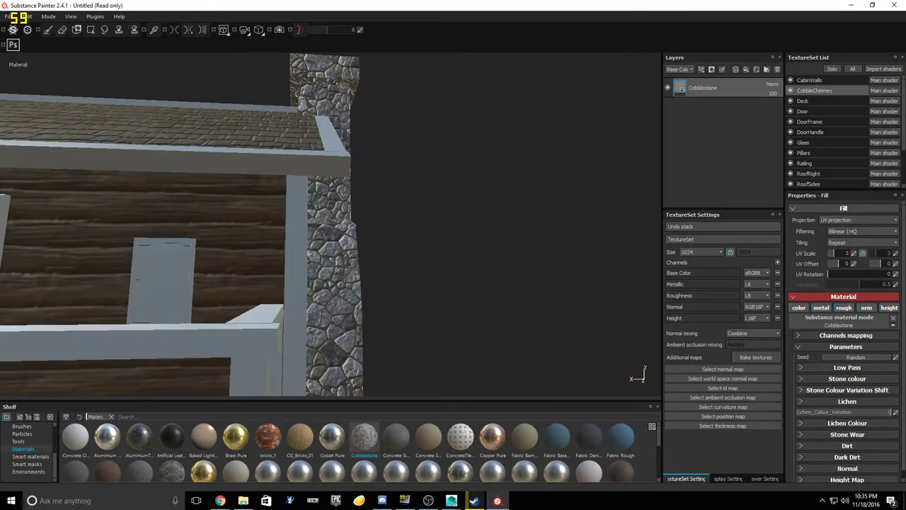
scroll(330, 225, "up", 2)
scroll(330, 224, "down", 6)
left_click_drag(425, 237, 450, 205, "alt")
Step: Switch the chimney's Cobblestone layer to tri-planar projection and set its UV scale to 4
left_click(858, 220)
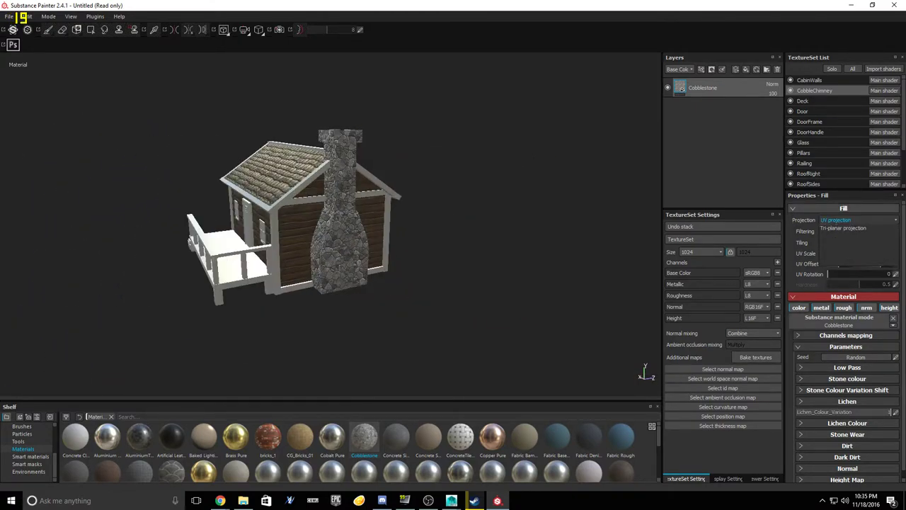
left_click(842, 231)
scroll(340, 225, "down", 3)
left_click_drag(394, 212, 433, 230, "alt")
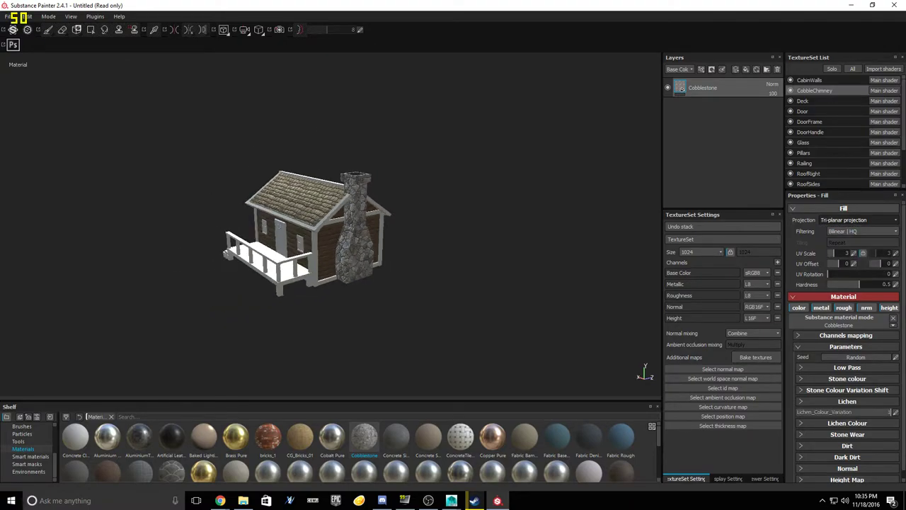
scroll(340, 225, "up", 6)
left_click_drag(340, 227, 400, 241, "alt")
scroll(340, 226, "down", 6)
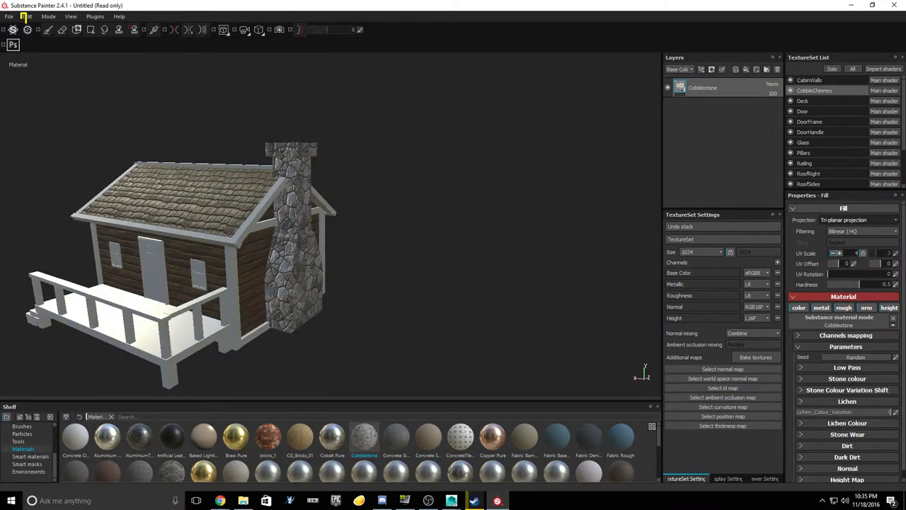
key("Return")
left_click_drag(425, 248, 334, 231, "alt")
Step: Switch to Chrome and examine several cabin chimney reference photos for stone size and colour
mouse_move(904, 396)
left_mouse_down()
mouse_move(574, 335)
mouse_move(425, 1)
left_mouse_up()
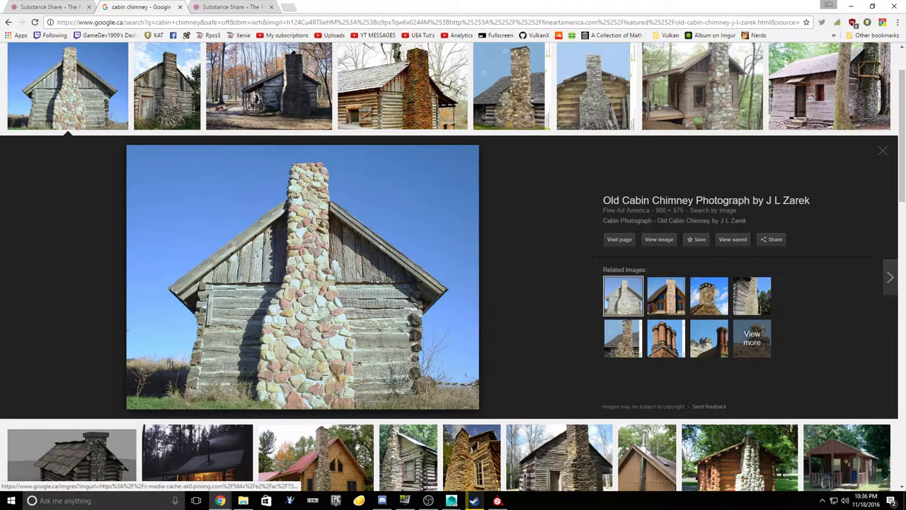
left_click(702, 89)
left_click(510, 85)
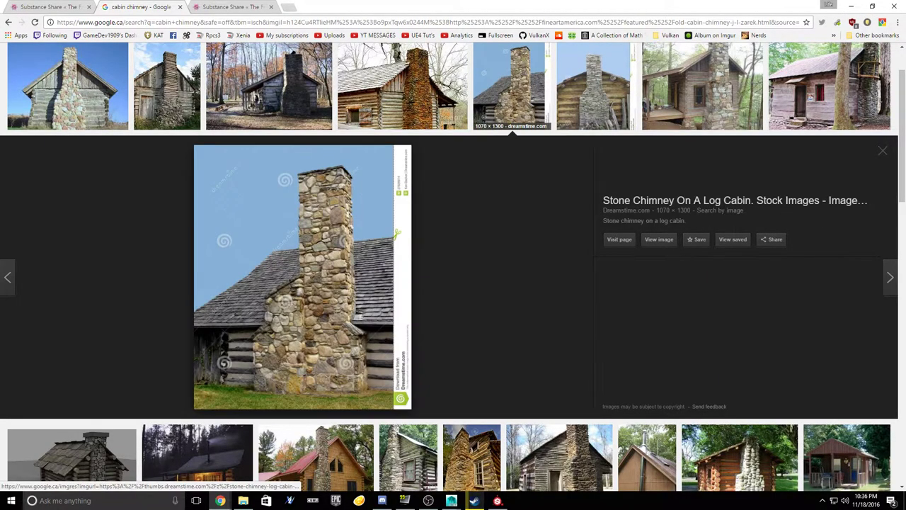
left_click(594, 85)
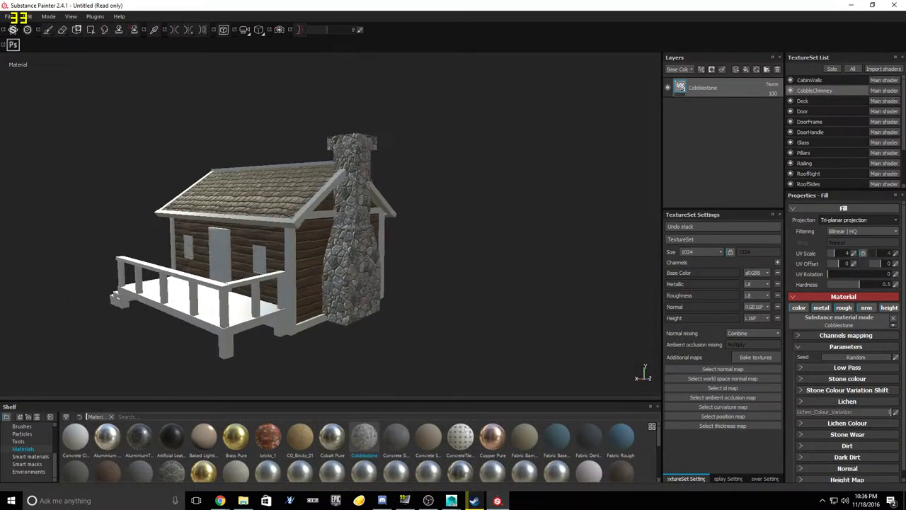
Step: Return to Substance Painter, select the WoodenBeams texture set and inspect the front wall and porch beams
left_click_drag(283, 241, 357, 244, "alt")
middle_click_drag(283, 226, 446, 269, "alt")
right_click_drag(331, 240, 404, 240, "alt")
left_click_drag(331, 233, 375, 238, "alt")
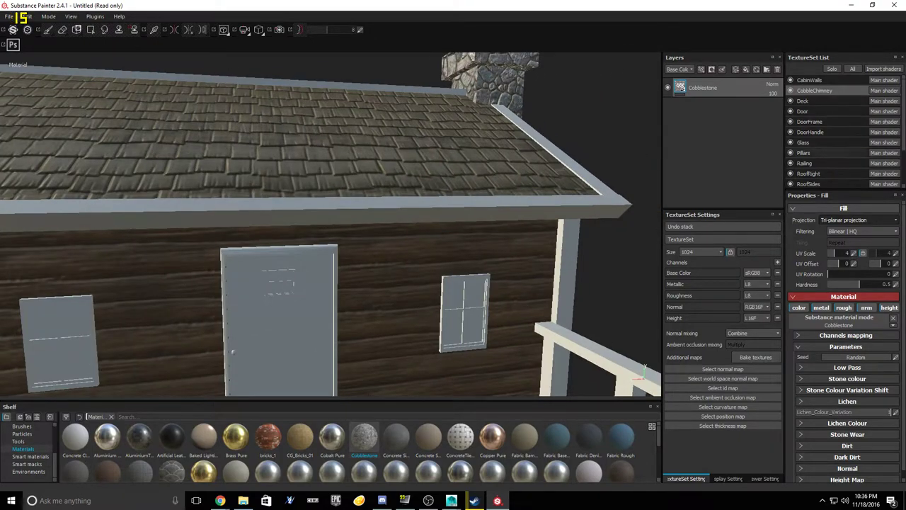
scroll(842, 131, "down", 2)
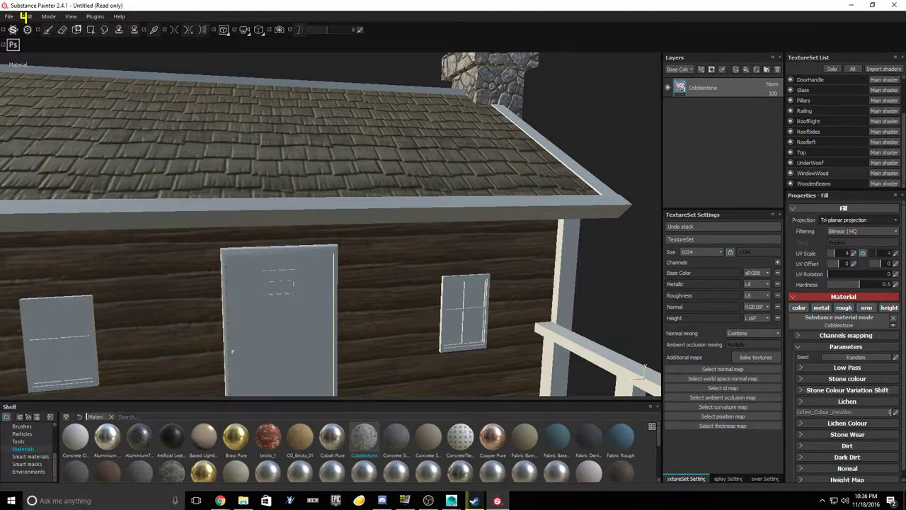
left_click(814, 183)
middle_click_drag(357, 375, 404, 198, "alt")
right_click_drag(404, 198, 423, 193, "alt")
scroll(354, 447, "down", 3)
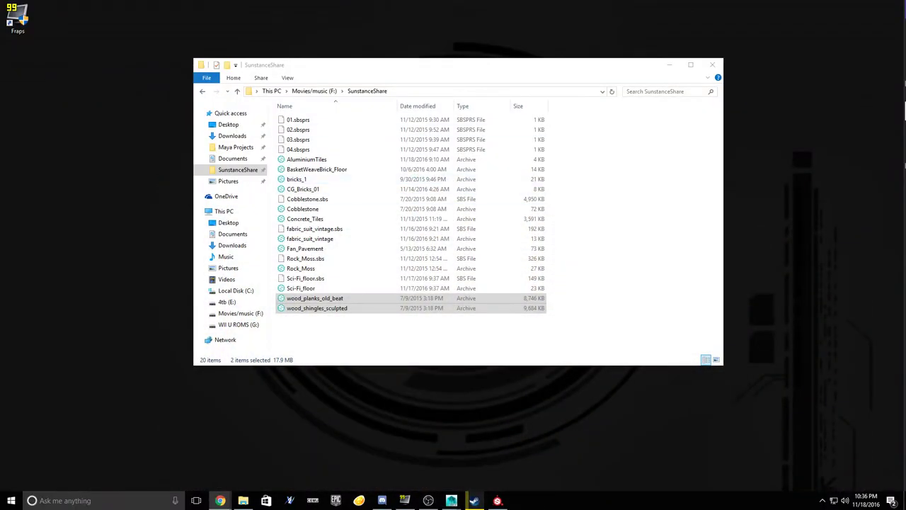
mouse_move(220, 499)
left_click(497, 501)
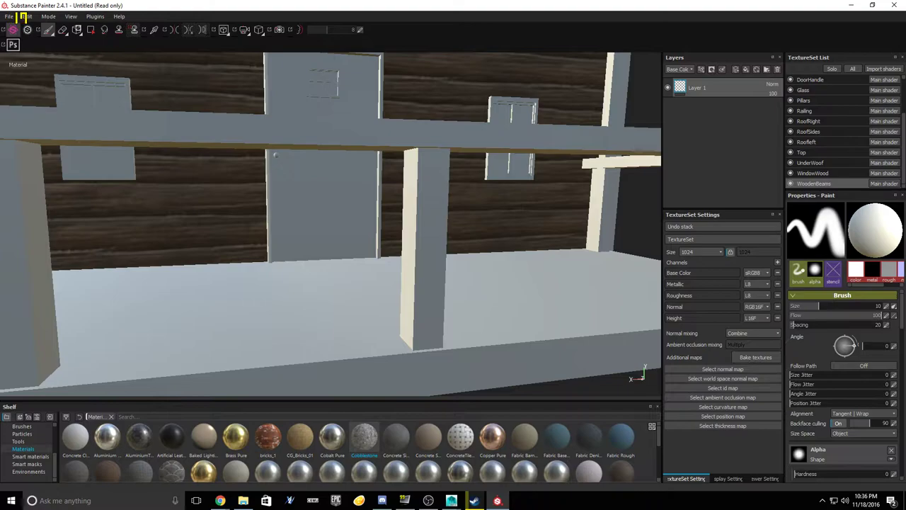
Step: Switch to Chrome, search Substance Share for wood and browse the resulting materials
left_click_drag(0, 5, 364, 0)
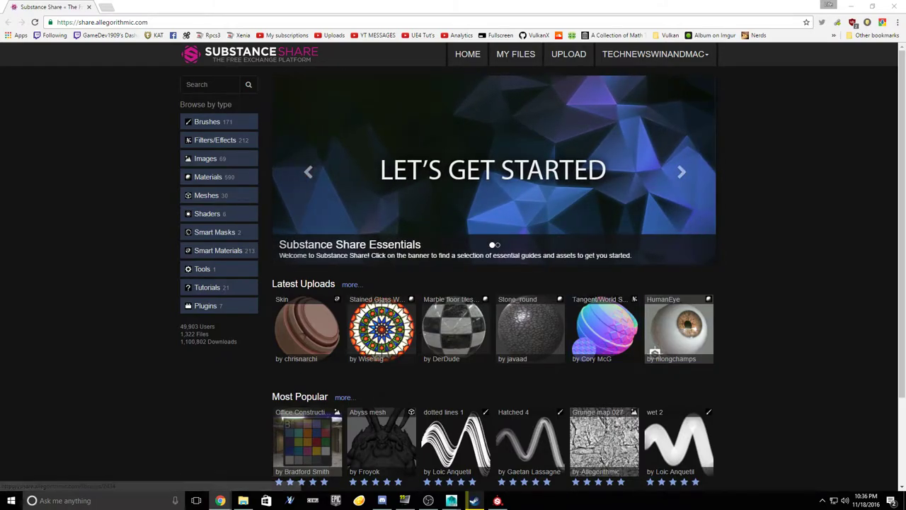
left_click(210, 84)
type("woodf")
key("Return")
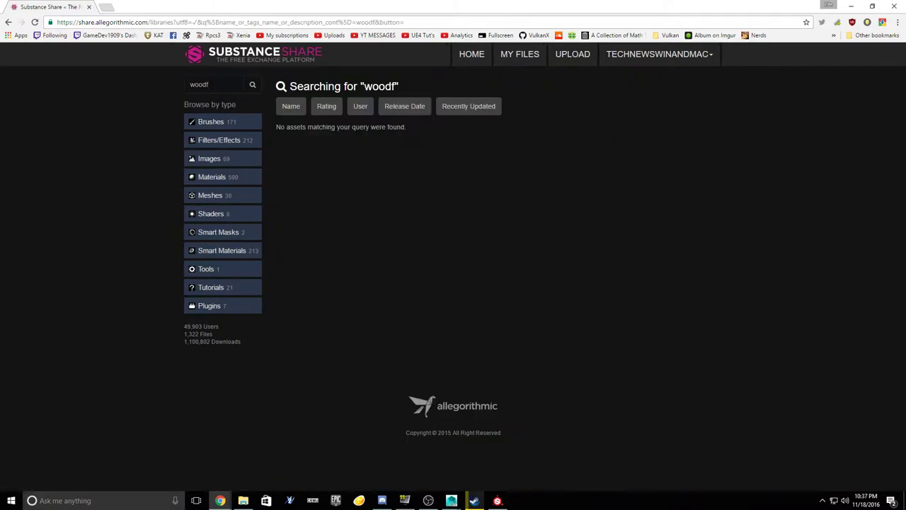
key("BackSpace")
key("Return")
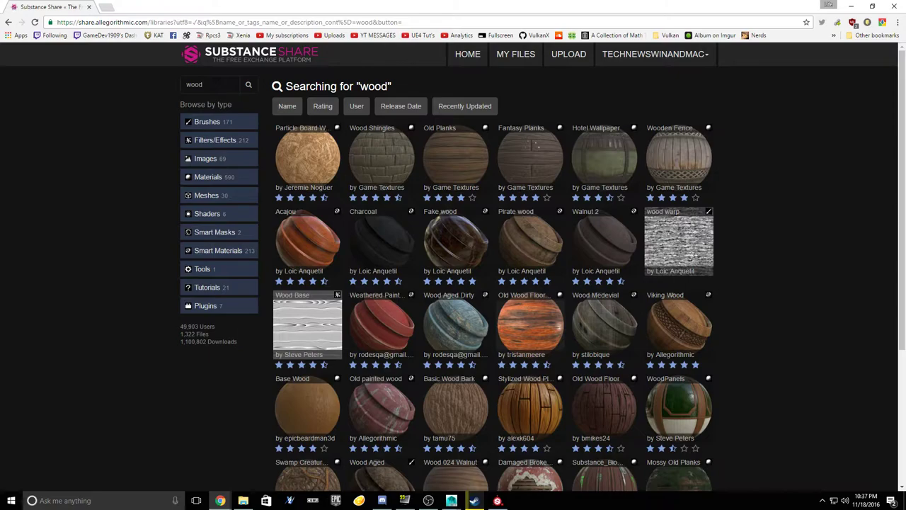
scroll(604, 280, "down", 1)
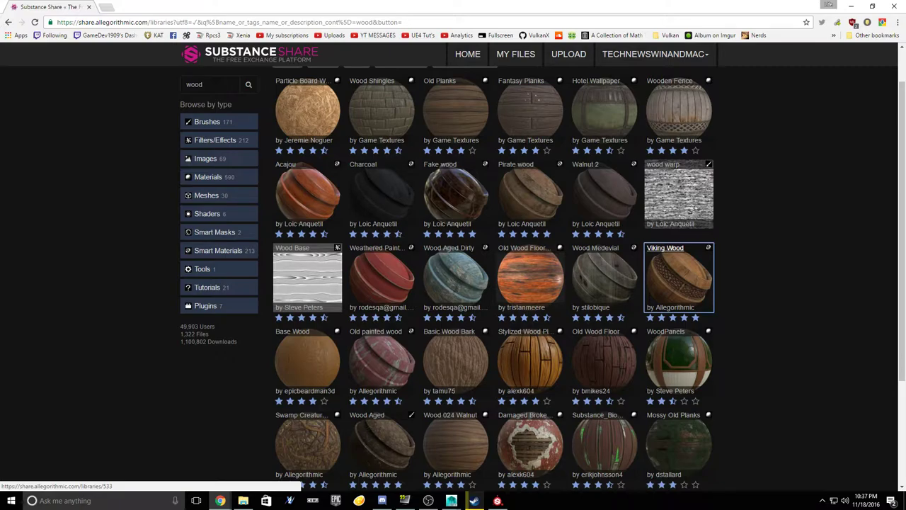
Step: Open the Viking Wood smart material's page and download Viking_wood.spsm
left_click(678, 276)
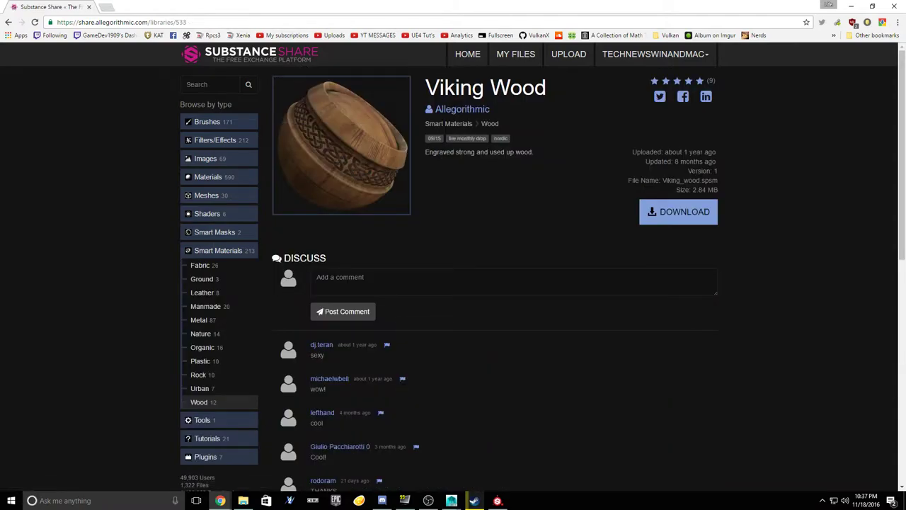
left_click(678, 212)
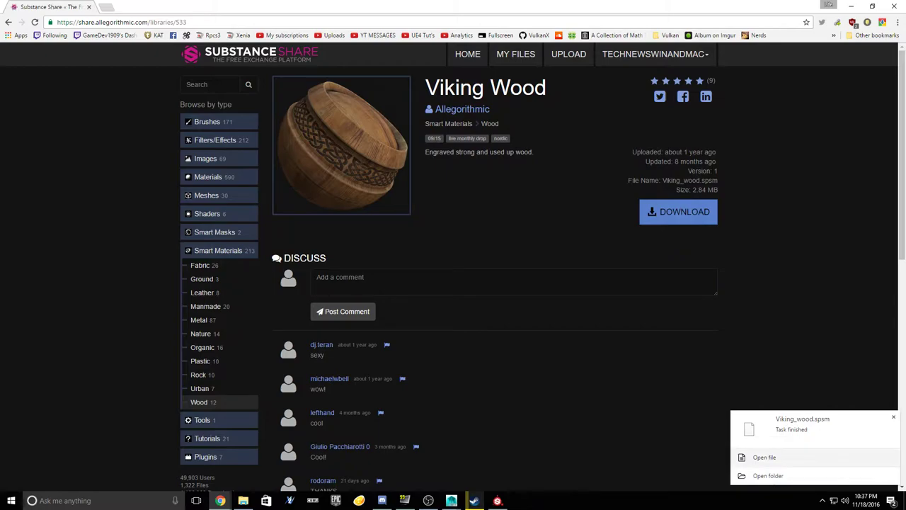
left_click(765, 457)
key("Escape")
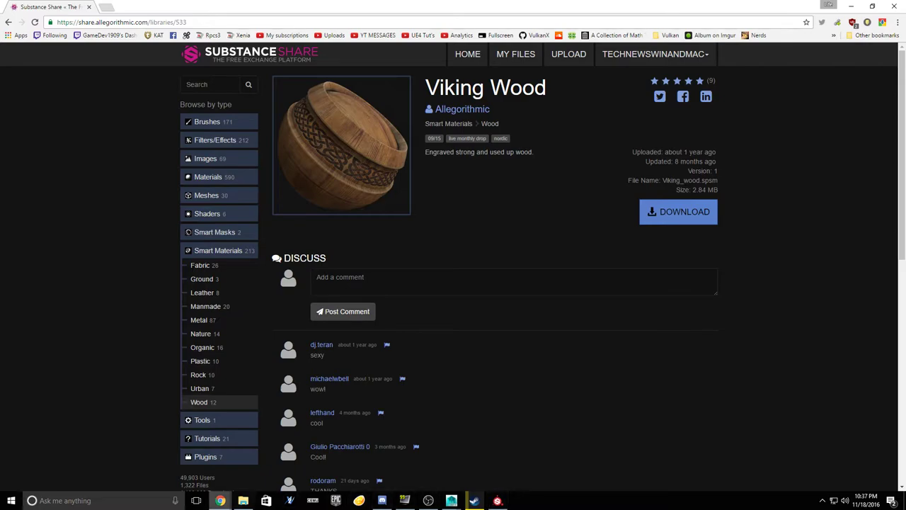
Step: Bring the Viking_wood.spsm file from the Downloads folder into Substance Painter's shelf for import
left_click(243, 500)
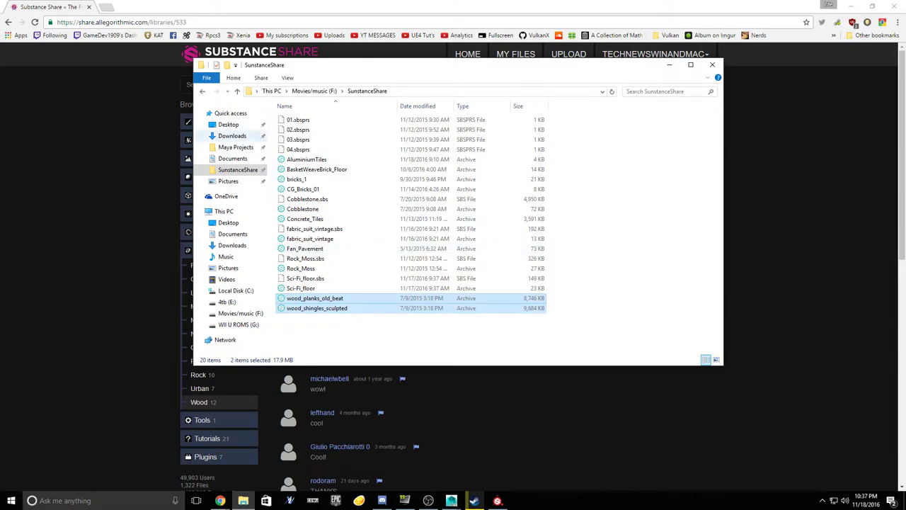
left_click(233, 136)
left_click_drag(288, 67, 905, 134)
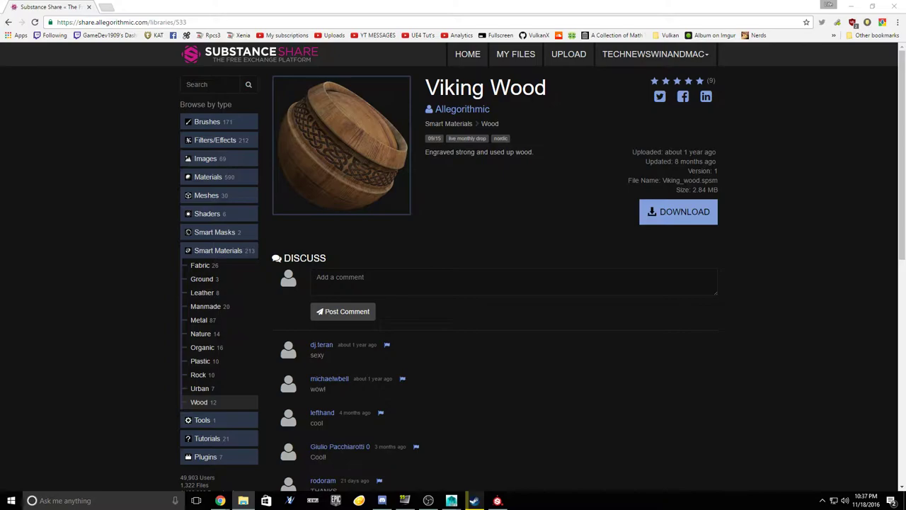
left_click(850, 6)
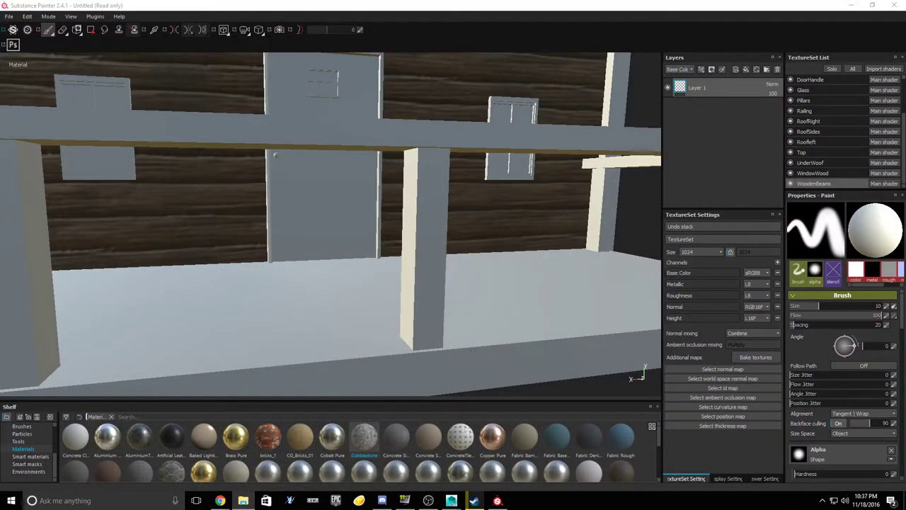
left_click_drag(460, 481, 458, 462)
Step: Import Viking_wood.spsm as a smartmaterial into the shelf 'shelf'
left_click(559, 149)
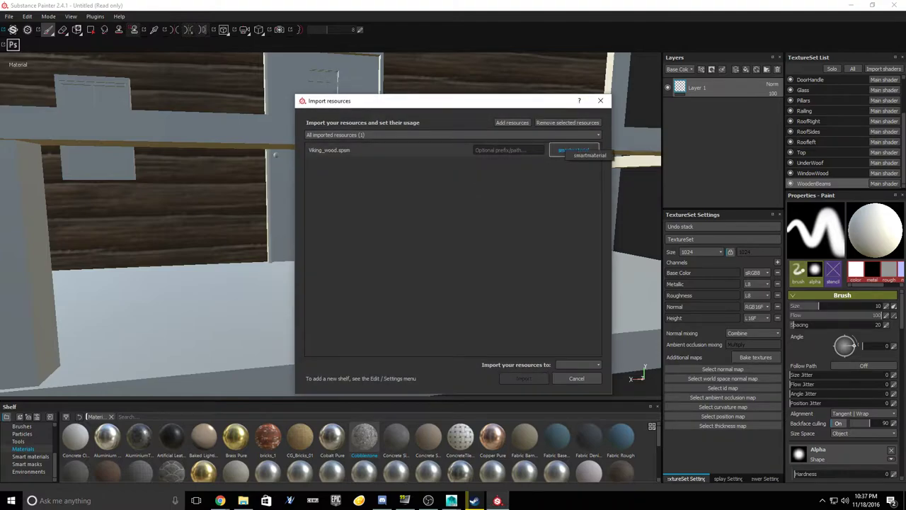
left_click(553, 152)
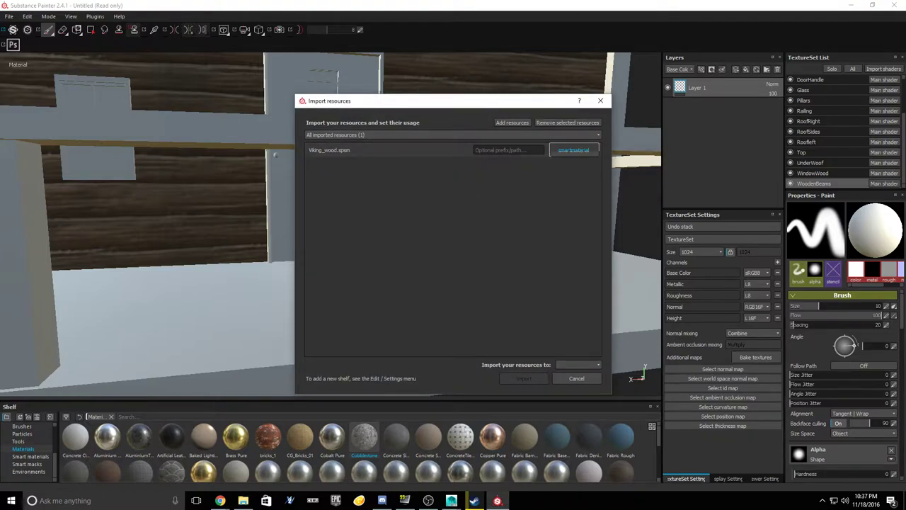
left_click(563, 157)
left_click(578, 365)
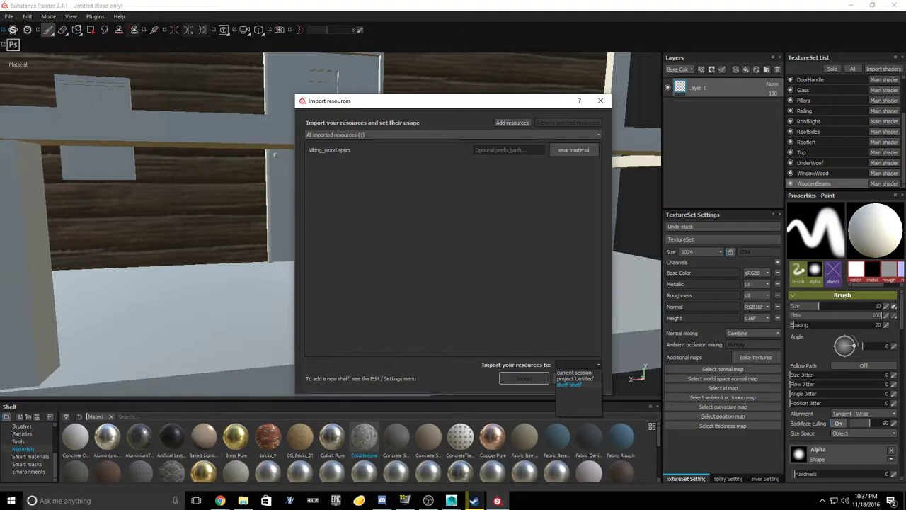
left_click(569, 384)
left_click(523, 378)
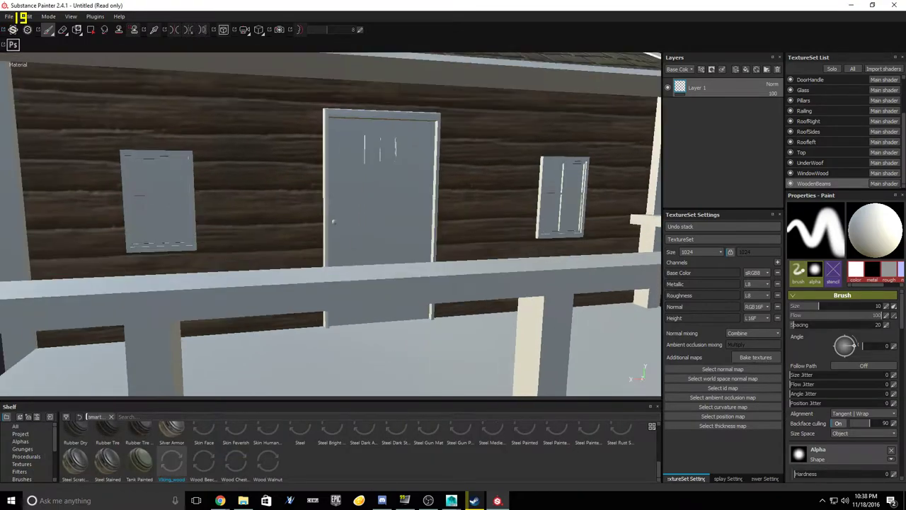
Step: Apply the Viking_wood smart material to the WoodenBeams texture set and delete its empty Layer 1
left_click_drag(206, 177, 502, 322, "alt")
scroll(354, 321, "down", 2)
scroll(346, 316, "up", 3)
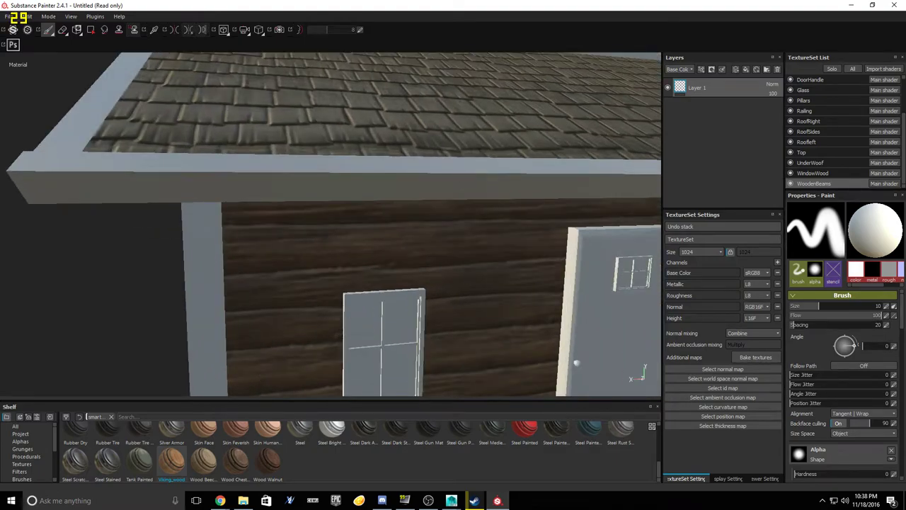
left_click_drag(171, 462, 721, 117)
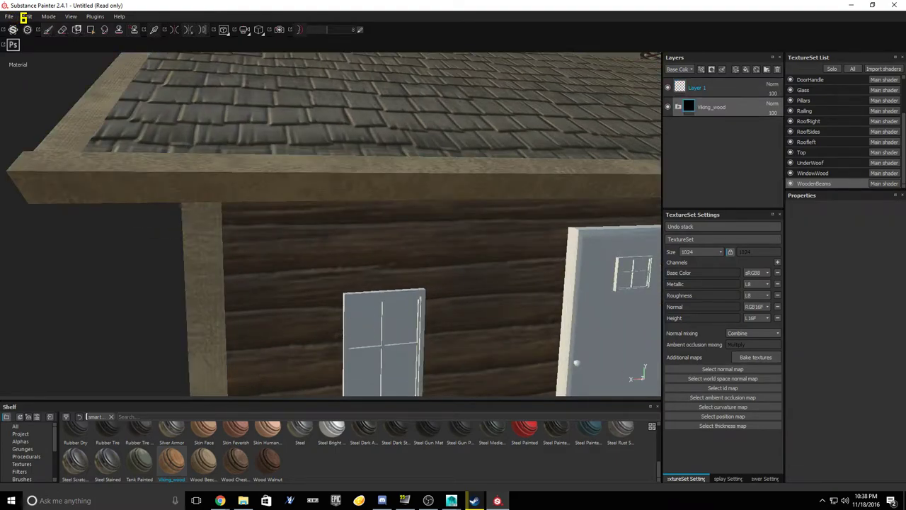
left_click(715, 88)
key("Delete")
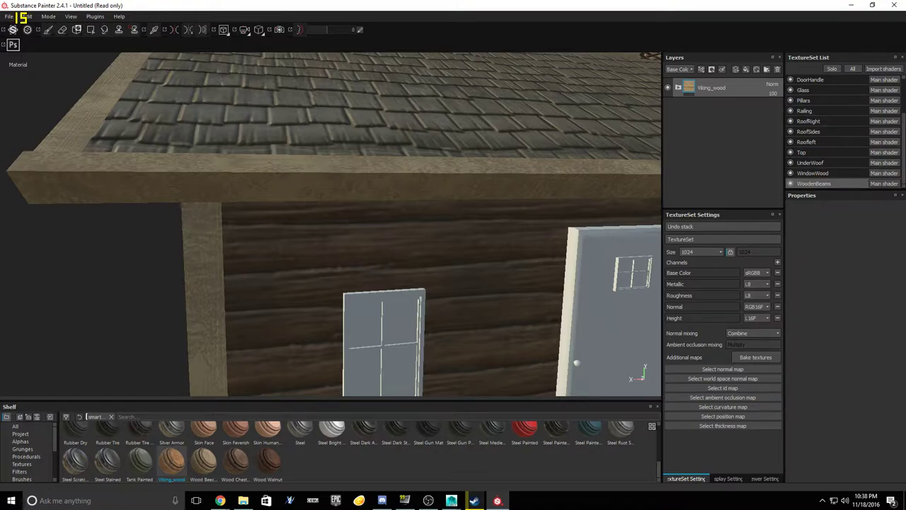
Step: Examine the Viking_wood beams from several sides of the cabin, and expand the smart material's folder
left_click_drag(283, 233, 417, 230, "alt")
scroll(331, 224, "down", 3)
left_click_drag(312, 230, 400, 233, "alt")
middle_click_drag(312, 205, 397, 283, "alt")
left_click_drag(283, 212, 489, 230, "alt")
middle_click_drag(283, 227, 495, 235, "alt")
left_click_drag(340, 255, 471, 300, "alt")
left_click_drag(354, 283, 368, 247, "alt")
scroll(354, 227, "down", 4)
left_click_drag(283, 241, 428, 225, "alt")
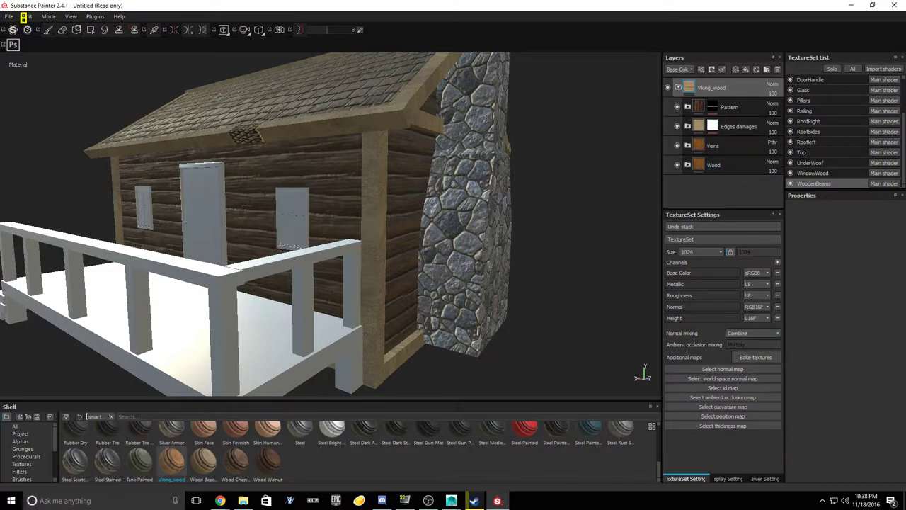
Step: Set the Pattern mask's fill to Tri-planar projection and remove its motif viking grayscale image
left_click(713, 106)
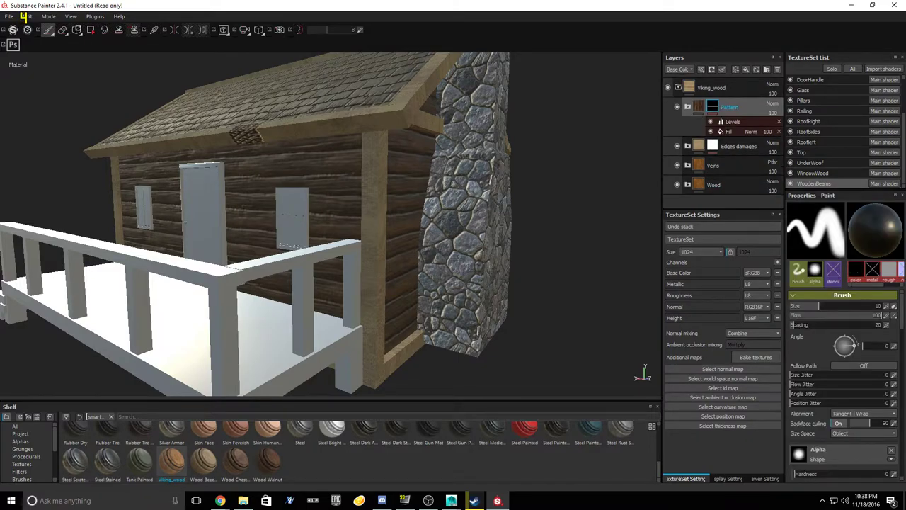
left_click(734, 121)
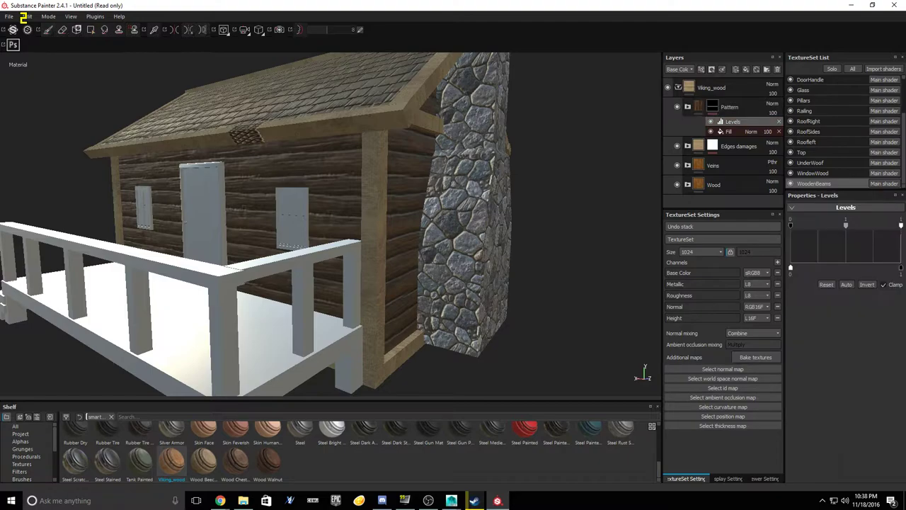
left_click(730, 131)
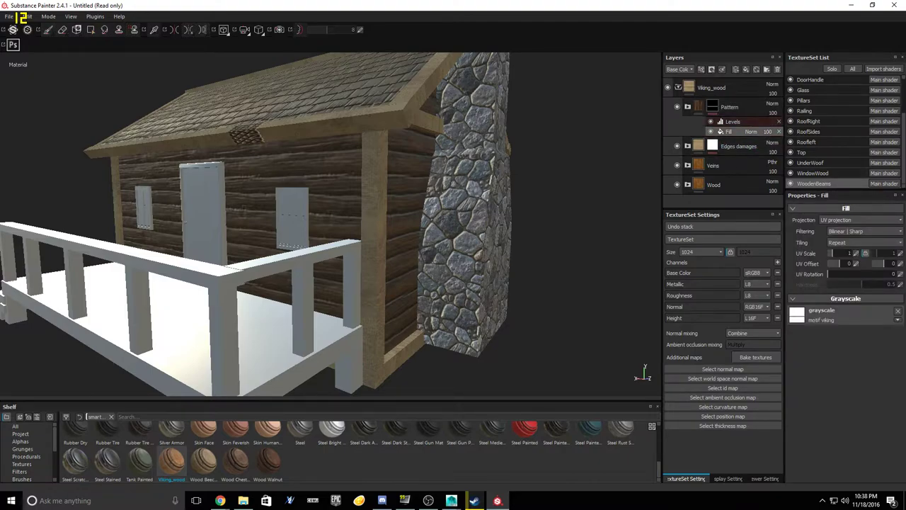
left_click_drag(510, 227, 318, 206, "alt")
right_click_drag(318, 206, 396, 212, "alt")
middle_click_drag(397, 212, 329, 237, "alt")
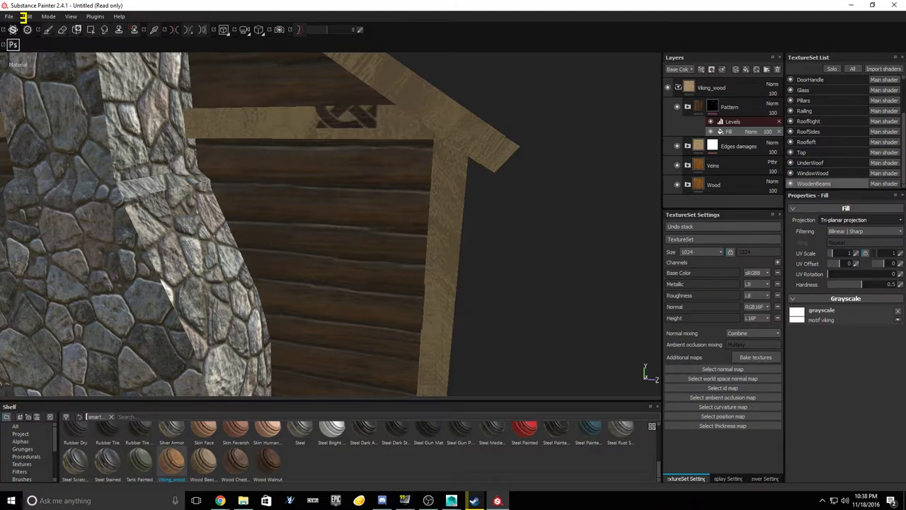
left_click(898, 311)
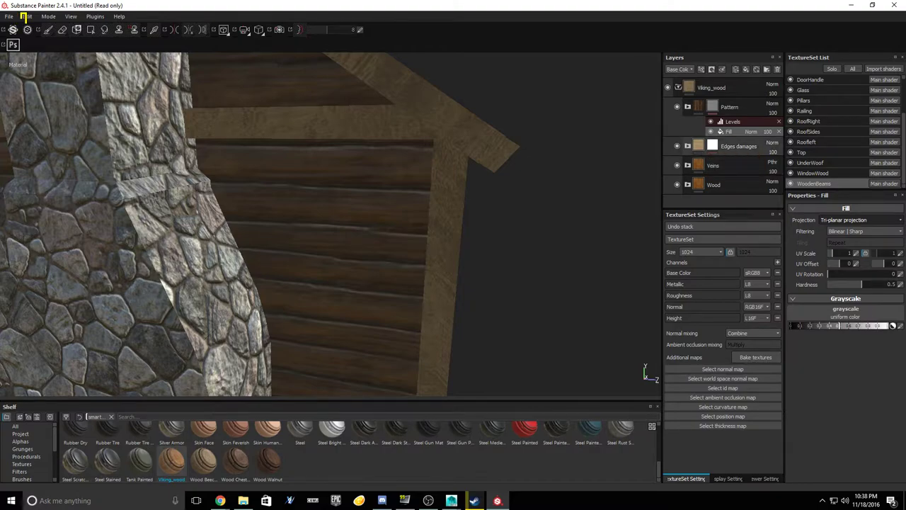
Step: Expand the Wood folder of Viking_wood and examine its sublayers and the beams around the cabin
left_click(715, 185)
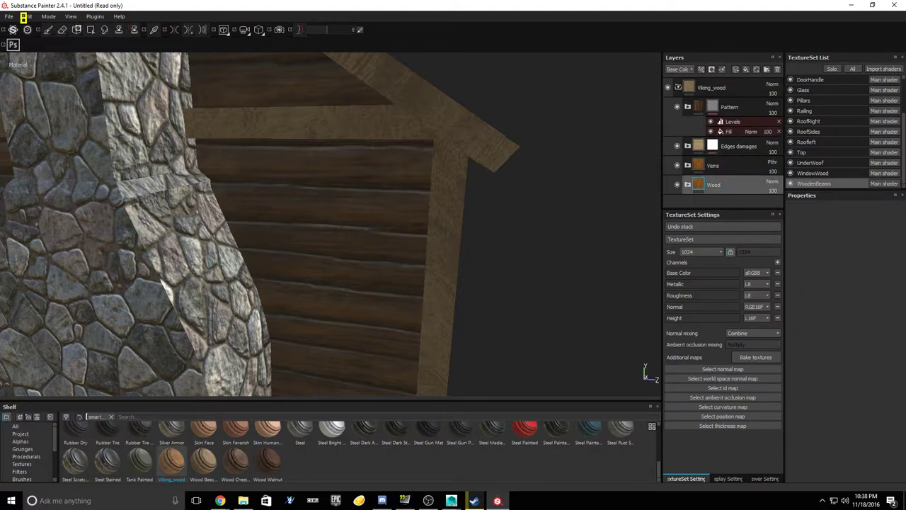
left_click(687, 185)
scroll(722, 173, "down", 2)
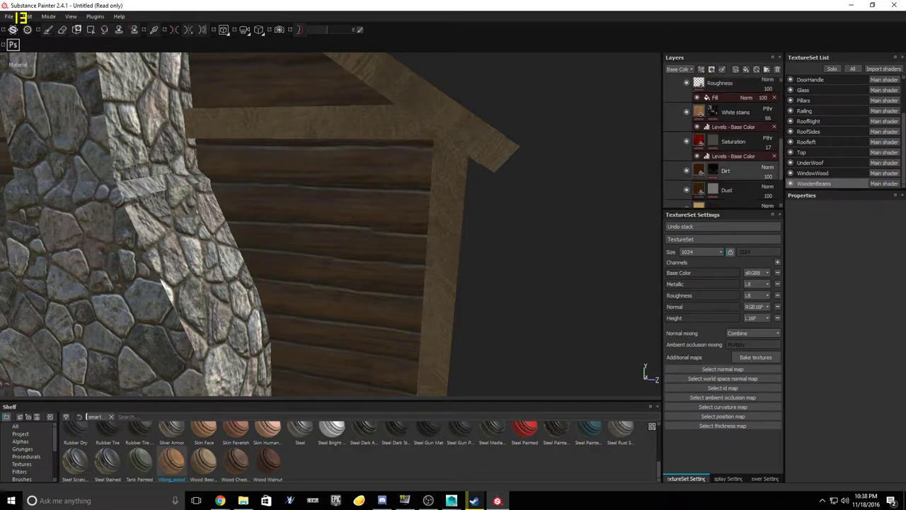
left_click_drag(468, 212, 304, 227, "alt")
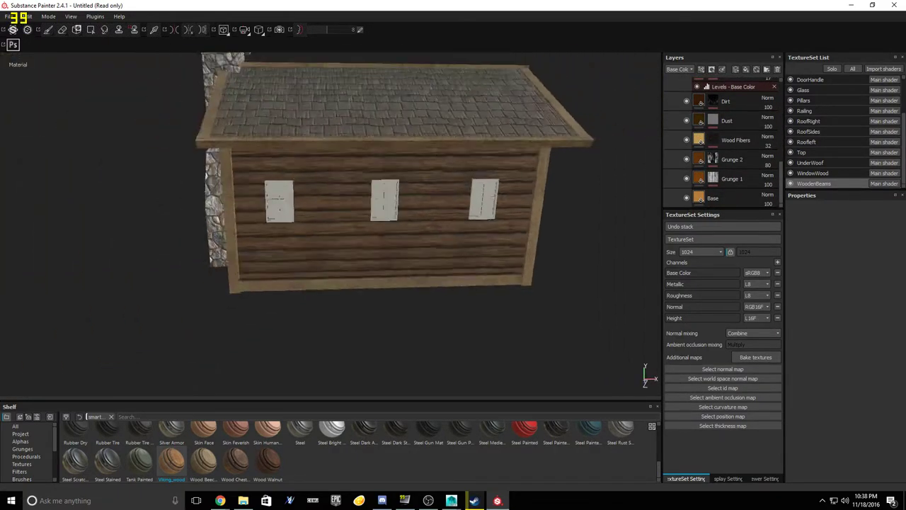
middle_click_drag(432, 166, 206, 241, "alt")
scroll(205, 241, "down", 3)
scroll(206, 240, "up", 3)
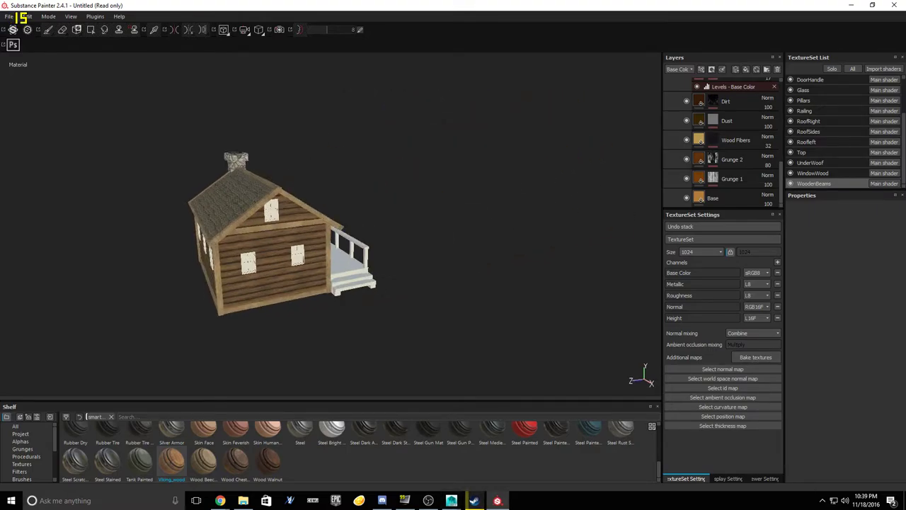
Step: Replace Viking_wood on the WoodenBeams texture set with the Wood Walnut smart material and check the beams
scroll(733, 142, "up", 5)
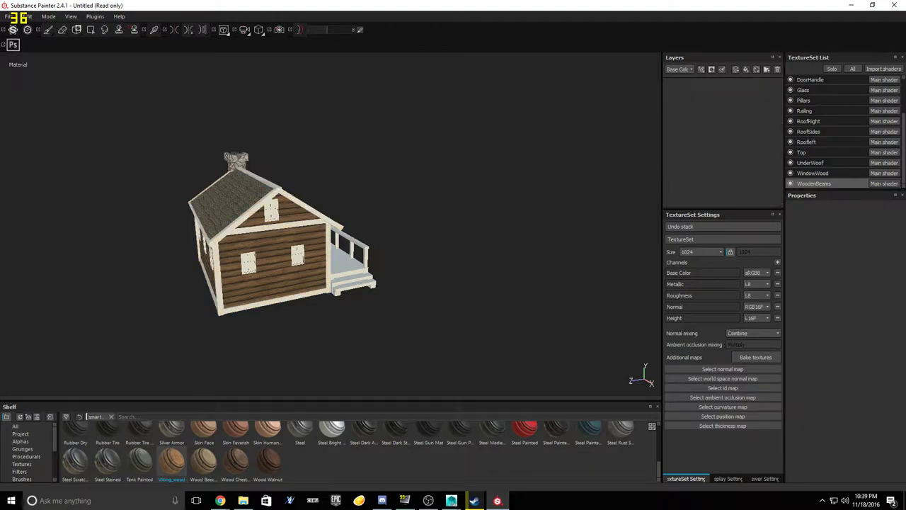
left_click(268, 463)
left_click_drag(268, 462, 721, 113)
scroll(283, 245, "up", 5)
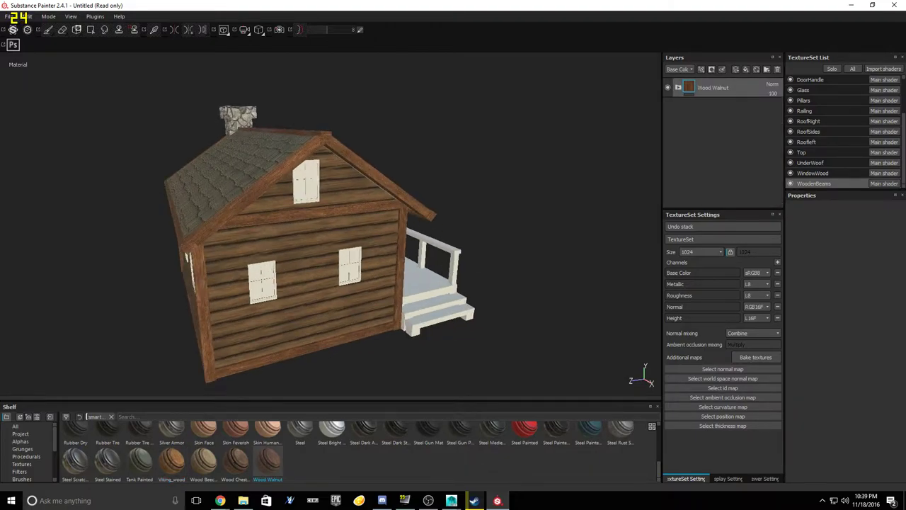
left_click_drag(283, 245, 584, 258, "alt")
scroll(464, 197, "up", 2)
scroll(464, 197, "down", 5)
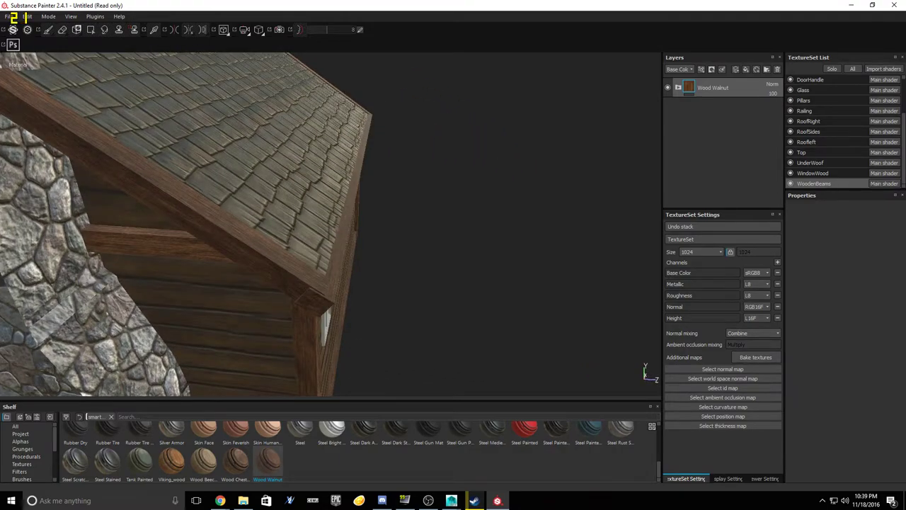
Step: Try the Wood Chest Stylized smart material on the wooden beams in place of Wood Walnut
left_click(236, 462)
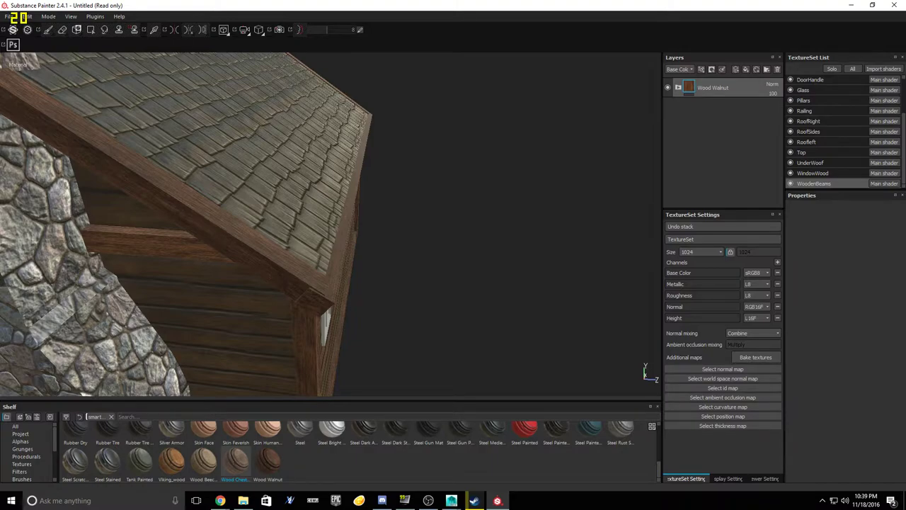
key("Delete")
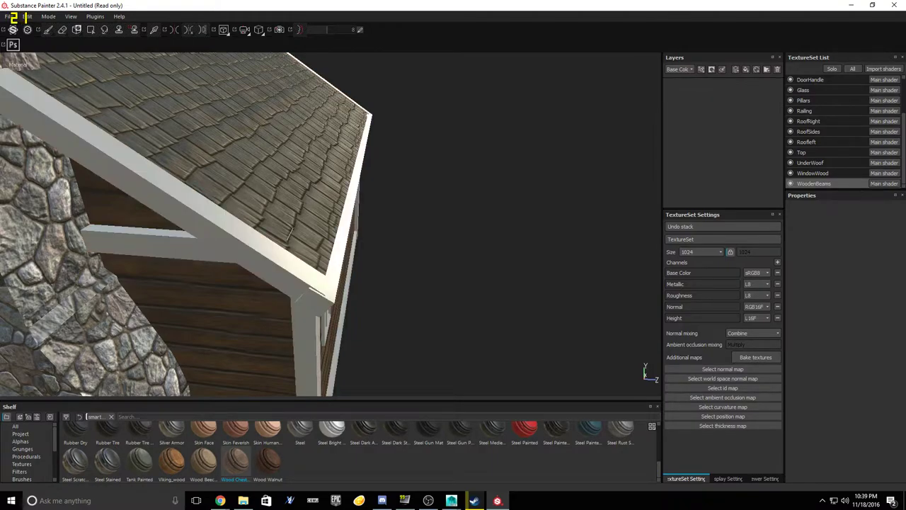
left_click_drag(235, 462, 721, 106)
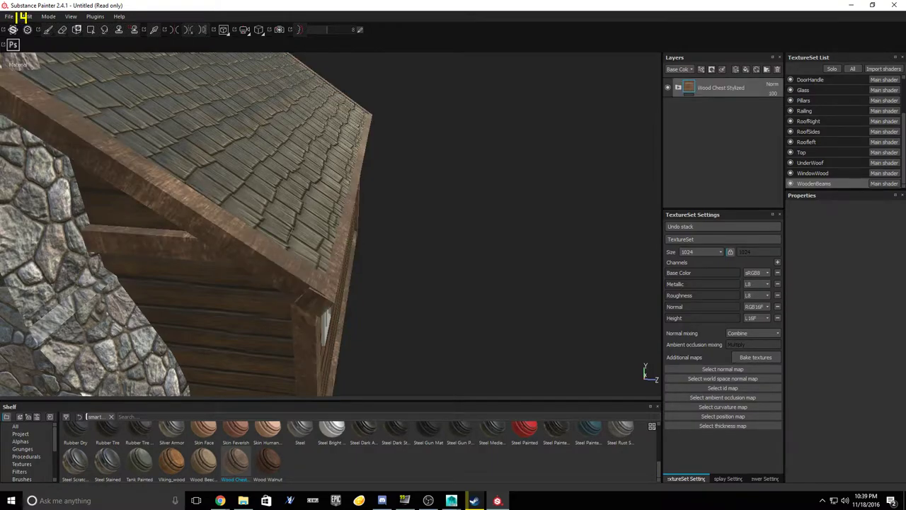
left_click_drag(425, 220, 294, 237, "alt")
scroll(294, 234, "up", 3)
scroll(293, 233, "down", 4)
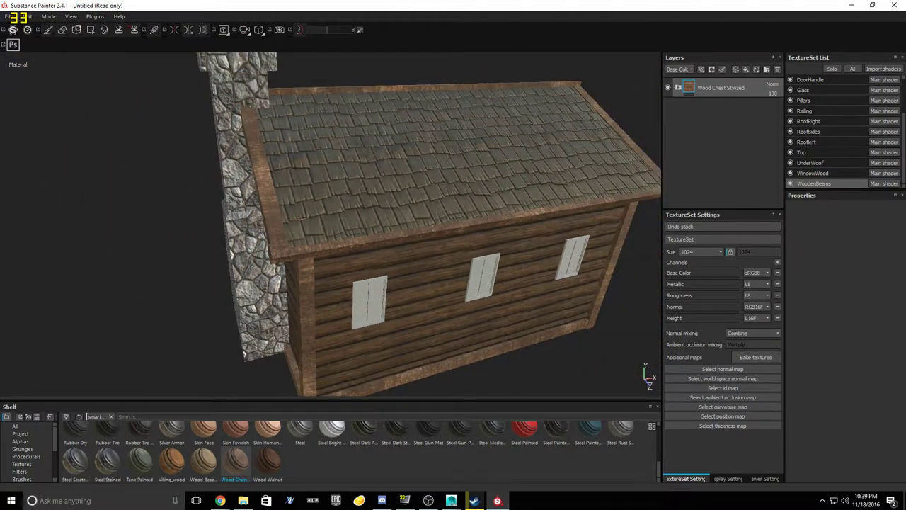
Step: Delete Wood Chest Stylized from the wooden beams and apply Wood Walnut
key("Delete")
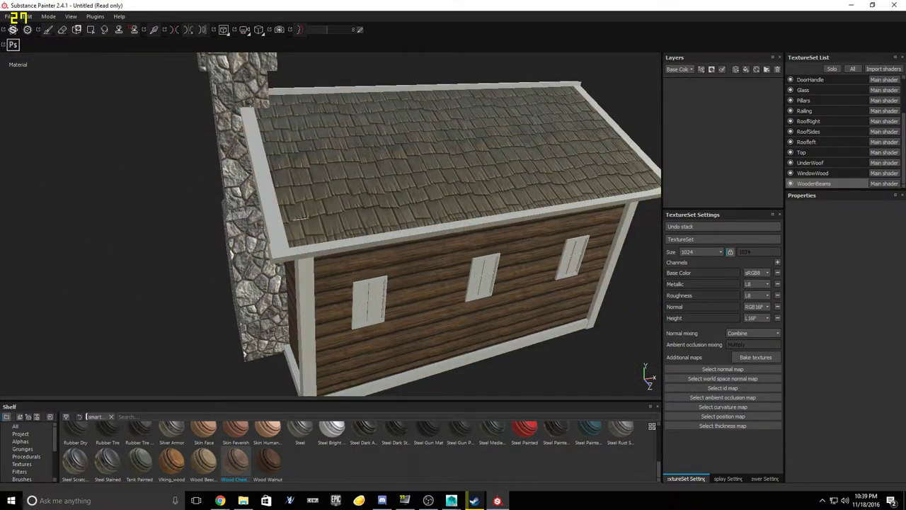
left_click_drag(268, 462, 721, 106)
left_click_drag(297, 233, 538, 258, "alt")
scroll(330, 224, "up", 4)
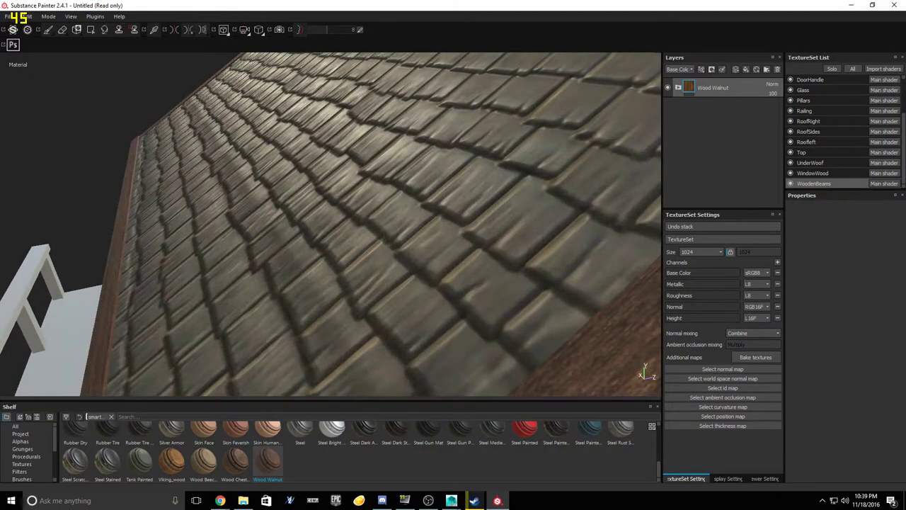
Step: Set the RoofRight shingles' Normal Intensity to 1 and both Height Range and Height Level to 0
scroll(821, 163, "up", 3)
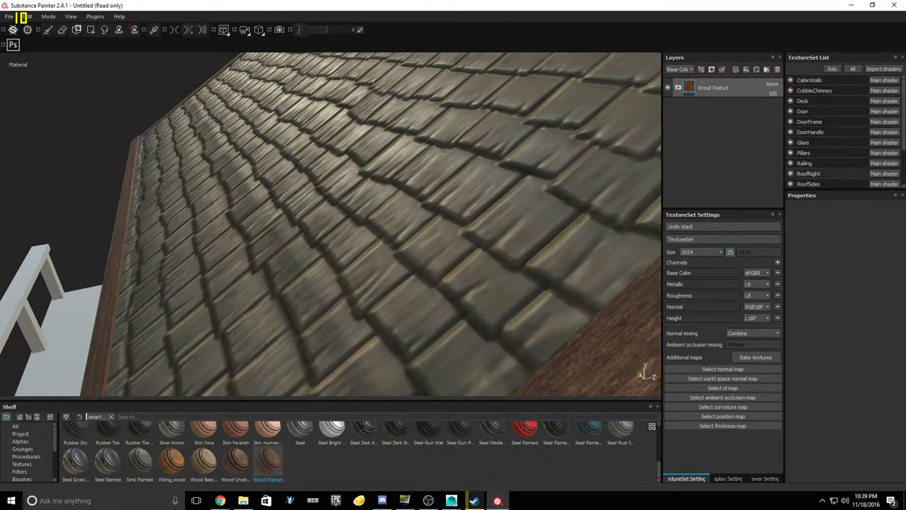
left_click(809, 173)
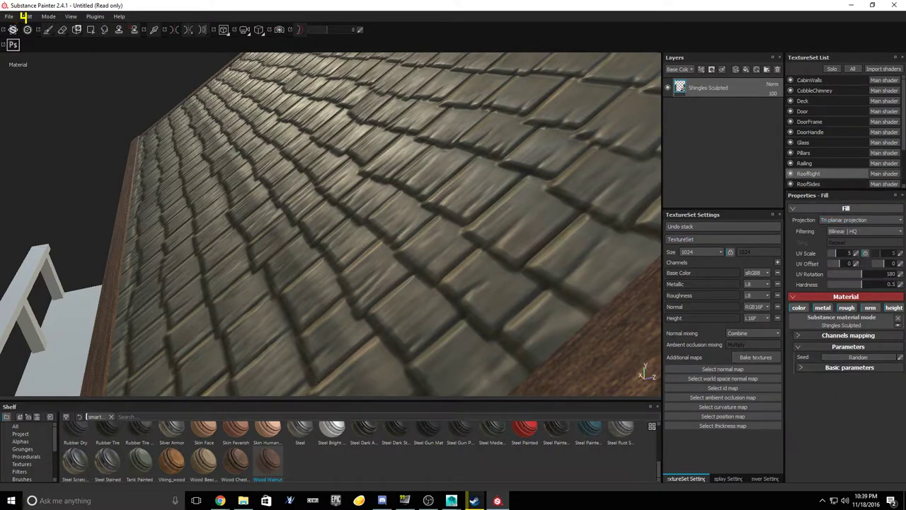
left_click(850, 367)
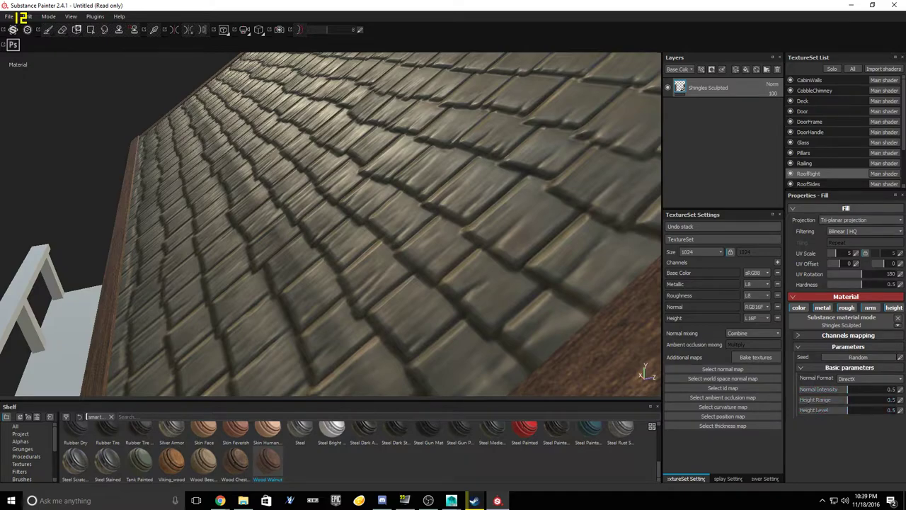
left_click_drag(847, 410, 897, 389)
scroll(453, 241, "up", 3)
scroll(396, 234, "down", 6)
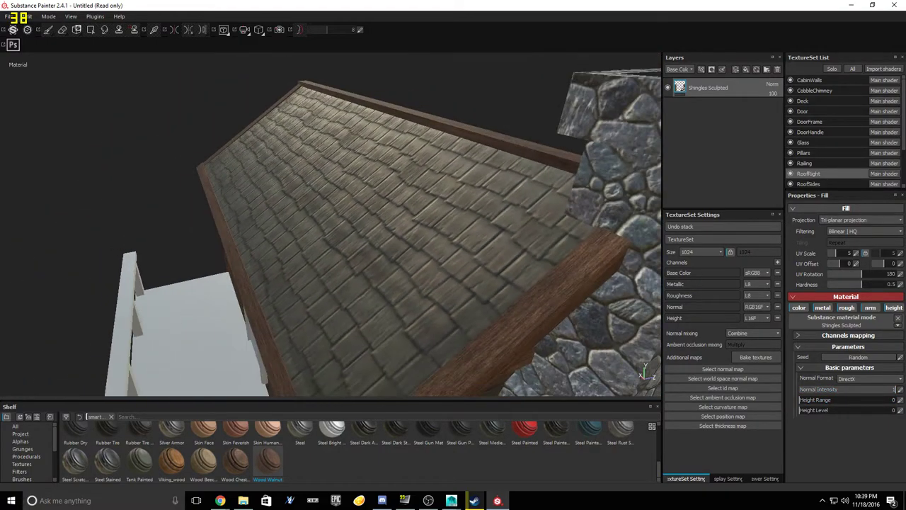
Step: Turn off the height channel of the RoofRight shingles fill and show its channels mapping
left_click_drag(340, 241, 482, 213, "alt")
left_click_drag(635, 379, 428, 394, "alt")
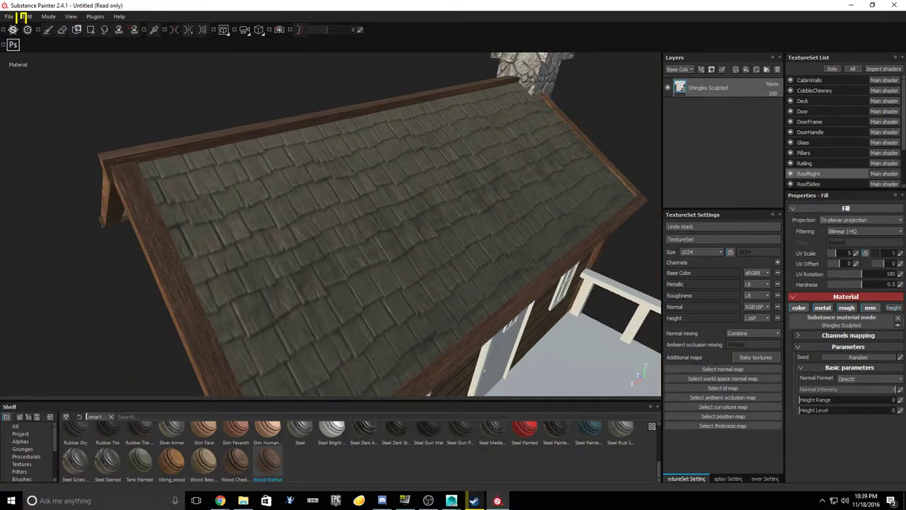
left_click(847, 336)
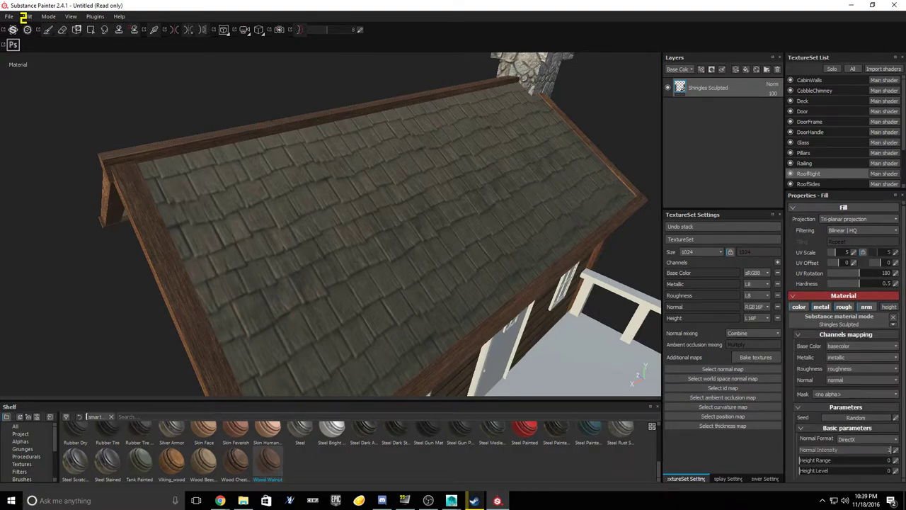
Step: Try Wood Walnut on the Door texture set, and delete both that material and the empty Layer 1
left_click_drag(425, 233, 318, 230, "alt")
middle_click_drag(318, 230, 198, 146, "alt")
right_click_drag(198, 145, 134, 163, "alt")
left_click_drag(340, 234, 300, 216, "alt")
middle_click_drag(300, 216, 156, 213, "alt")
right_click_drag(156, 212, 205, 216, "alt")
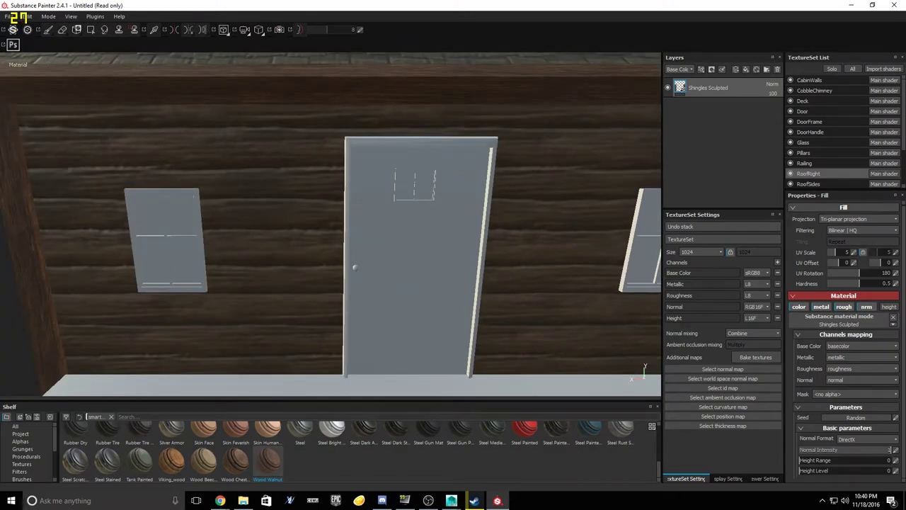
left_click(814, 111)
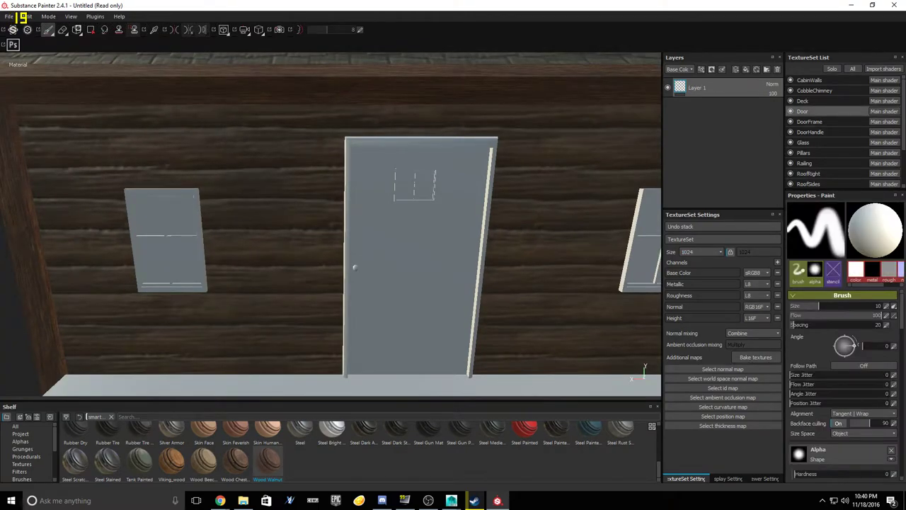
left_click_drag(267, 462, 723, 97)
left_click(722, 88)
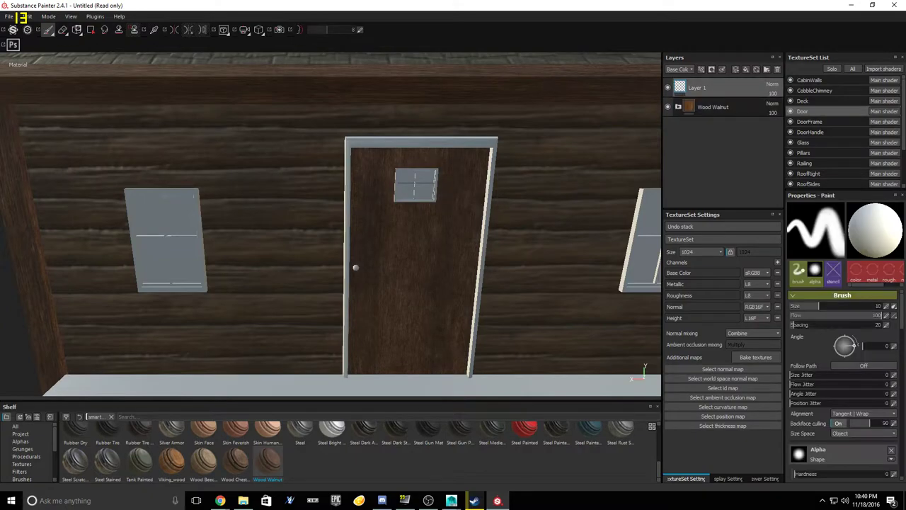
key("Delete")
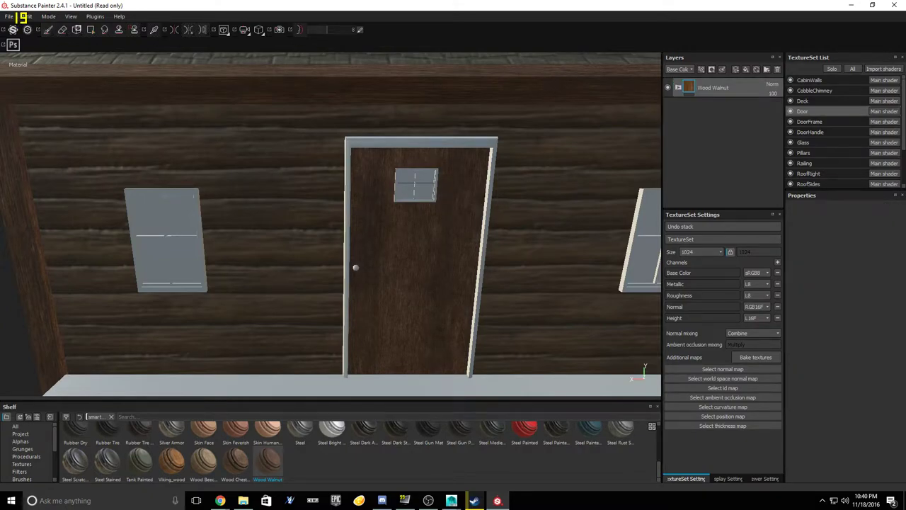
key("Delete")
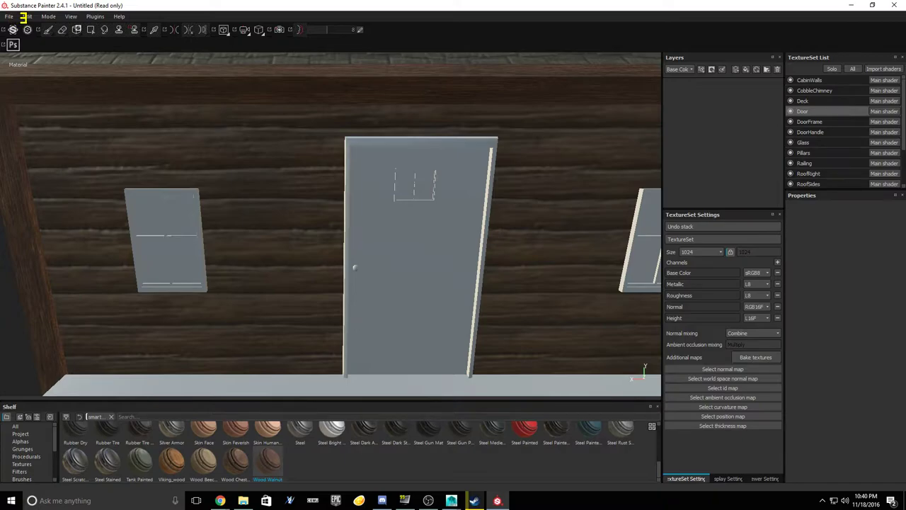
Step: Show the shelf's base materials, switch to Substance Share in Chrome and search it for "door"
scroll(28, 453, "down", 2)
left_click(23, 457)
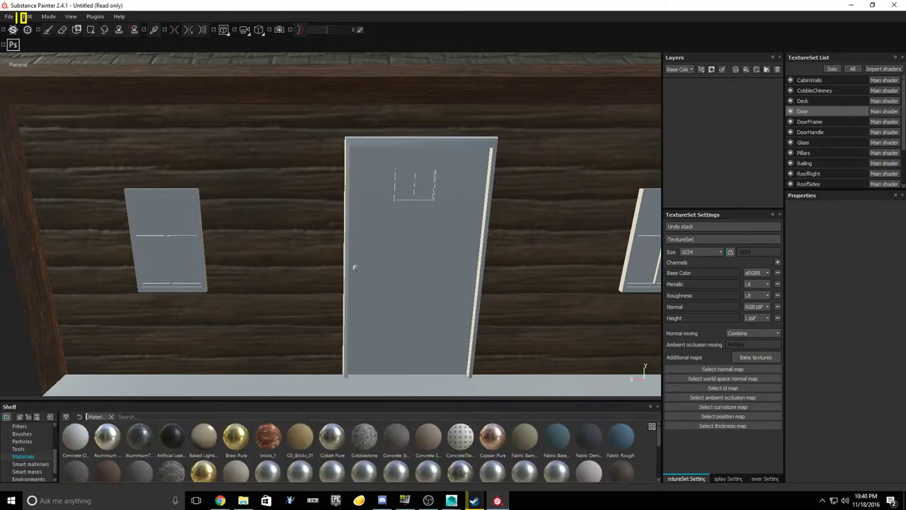
left_click(220, 500)
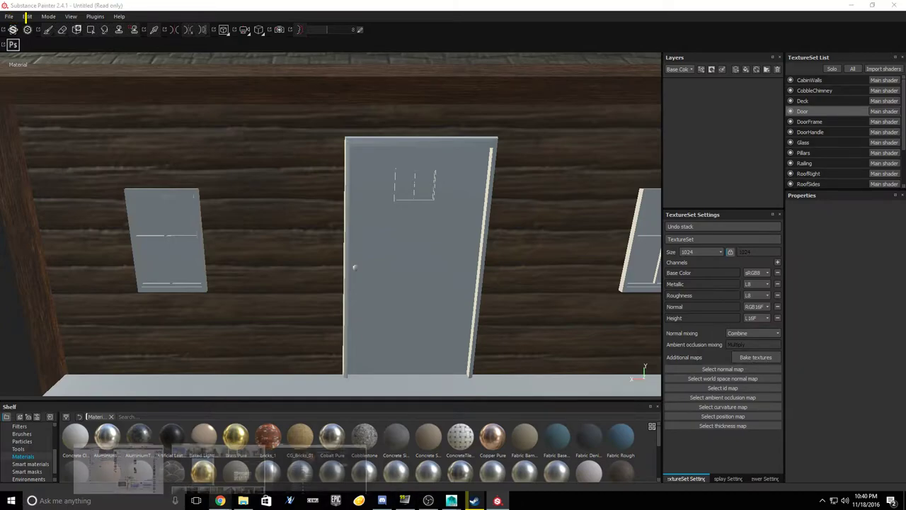
left_click(320, 461)
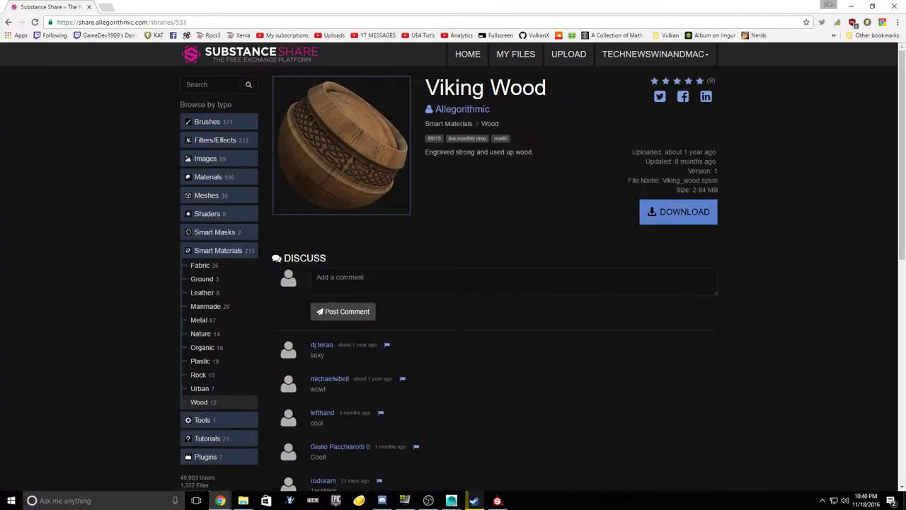
left_click(211, 84)
type("door")
key("Return")
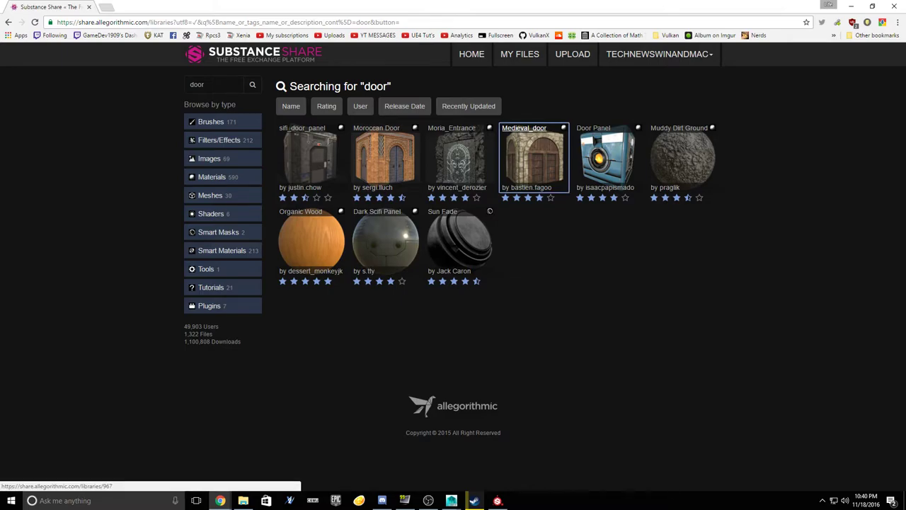
Step: Download the Medieval_door material from Substance Share and open the Medieval_door.zip archive
left_click(533, 184)
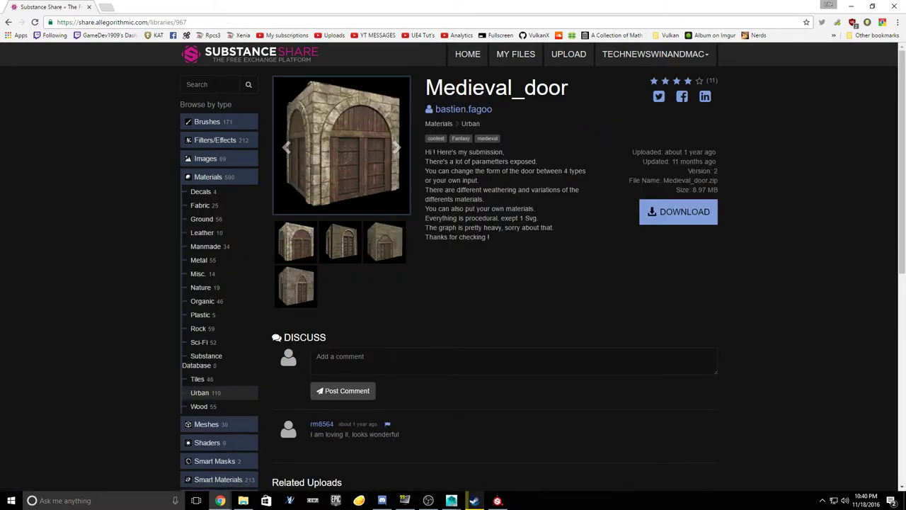
left_click(679, 211)
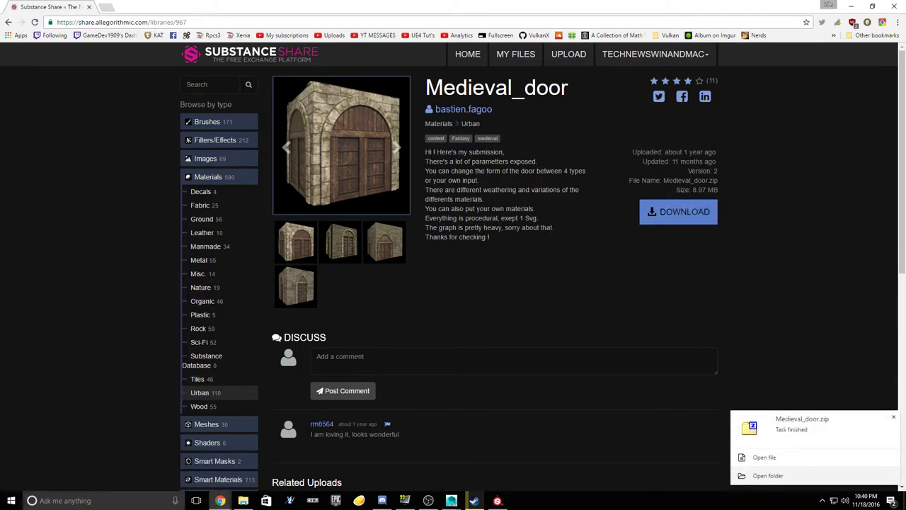
left_click(765, 456)
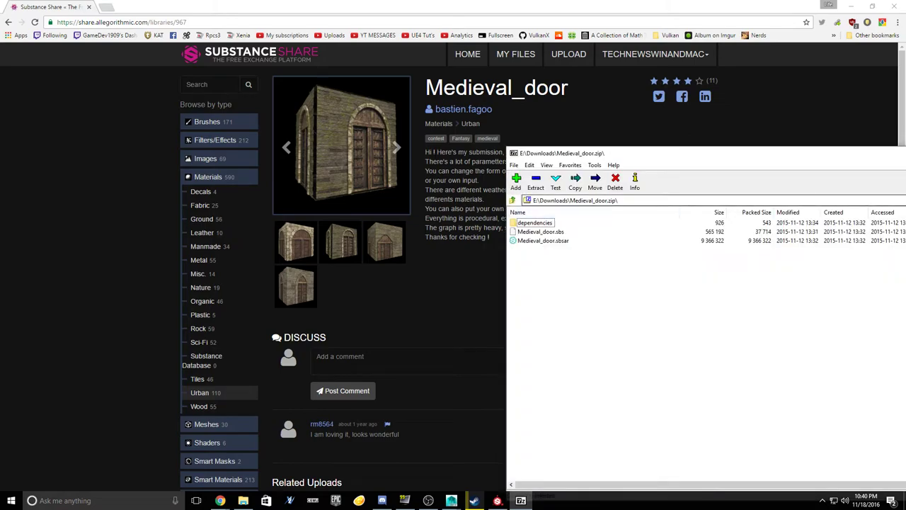
Step: Minimize the browser and bring Medieval_door.sbsar from the archive into Substance Painter's shelf for import
left_click(851, 6)
left_click(543, 241)
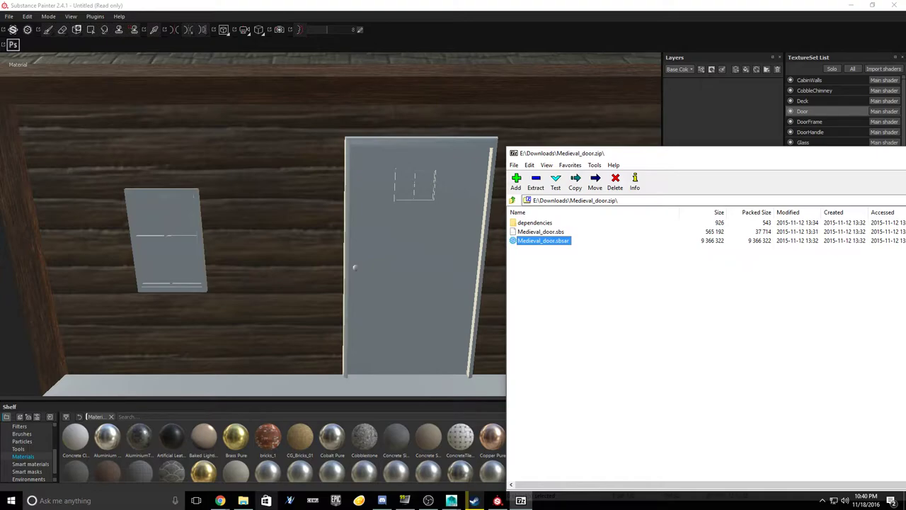
left_click(243, 500)
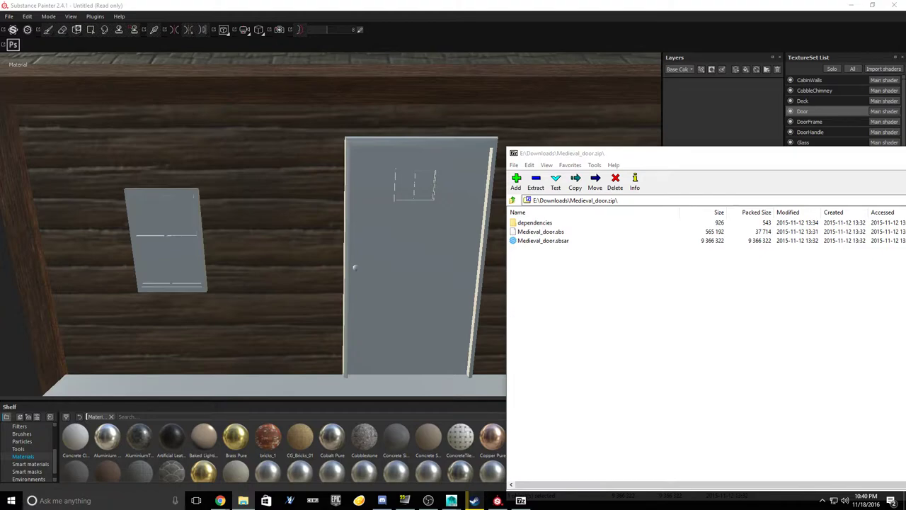
left_click(543, 241)
left_click(243, 501)
left_click_drag(460, 495, 375, 447)
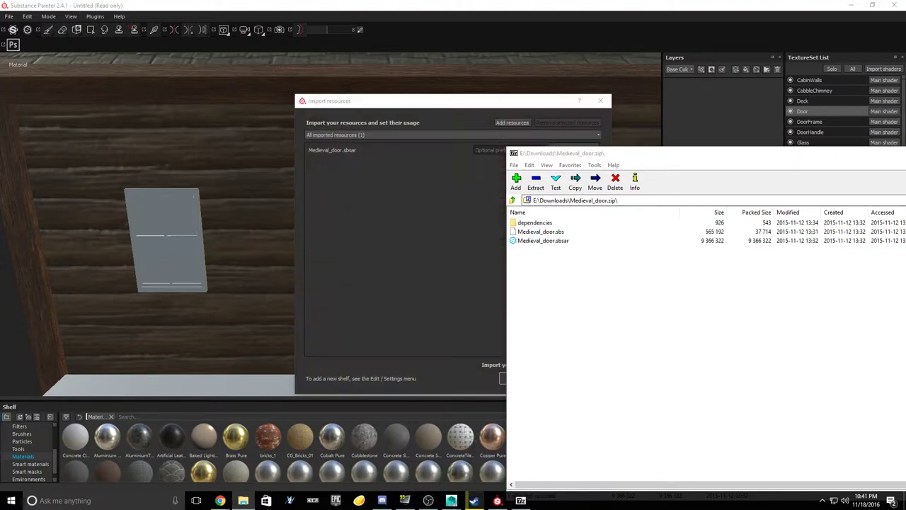
Step: Import Medieval_door.sbsar as a basematerial into the shelf named 'shelf'
left_click_drag(506, 102, 360, 72)
left_click(425, 124)
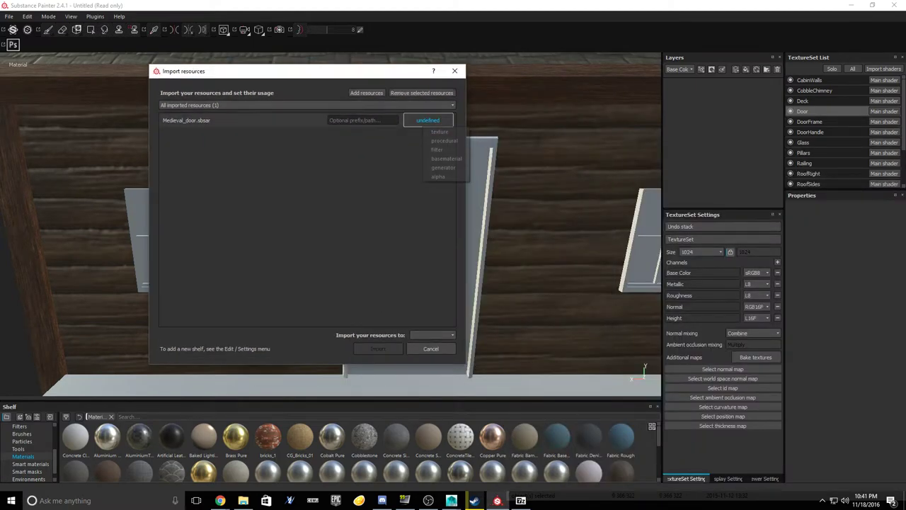
left_click(446, 159)
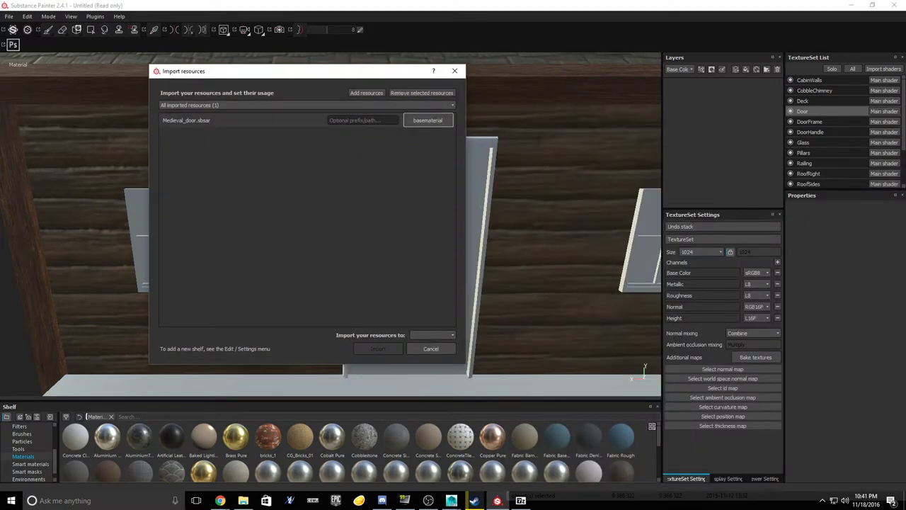
left_click(431, 335)
left_click(436, 349)
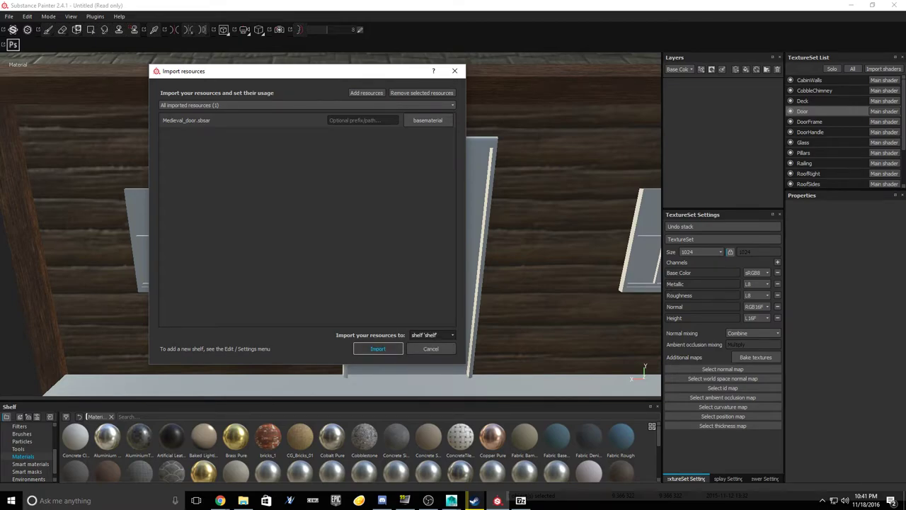
left_click(378, 348)
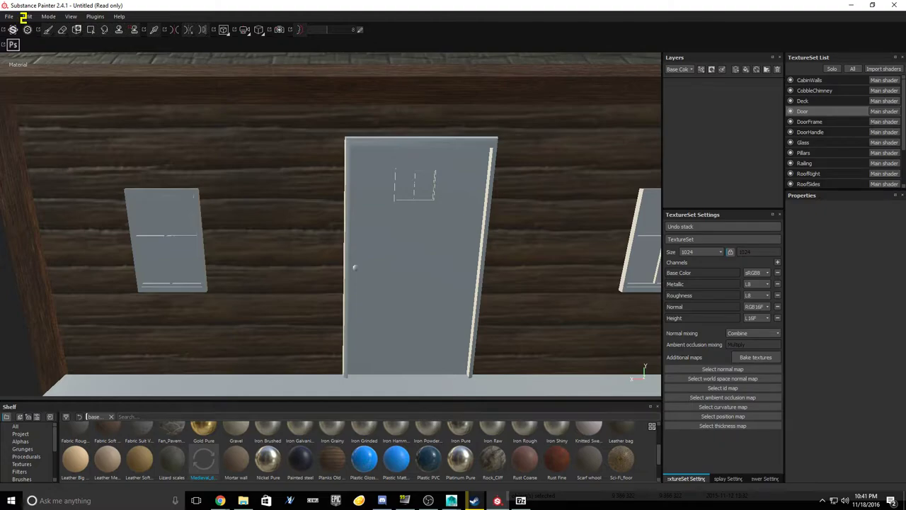
Step: Try Medieval_door on the Door texture set with Tri-planar projection and UV Offset 0.02 and 0.07
left_click_drag(203, 460, 722, 127)
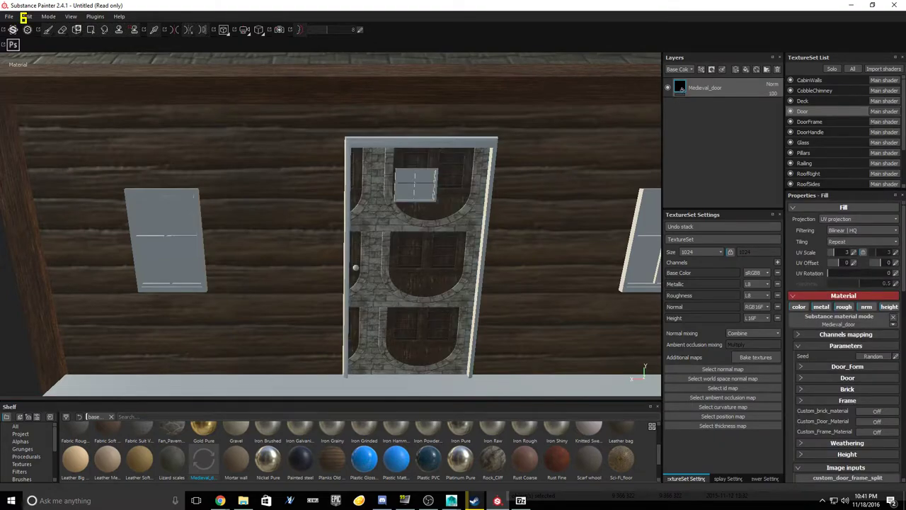
scroll(564, 259, "down", 2)
scroll(561, 262, "up", 2)
left_click(858, 219)
left_click(842, 233)
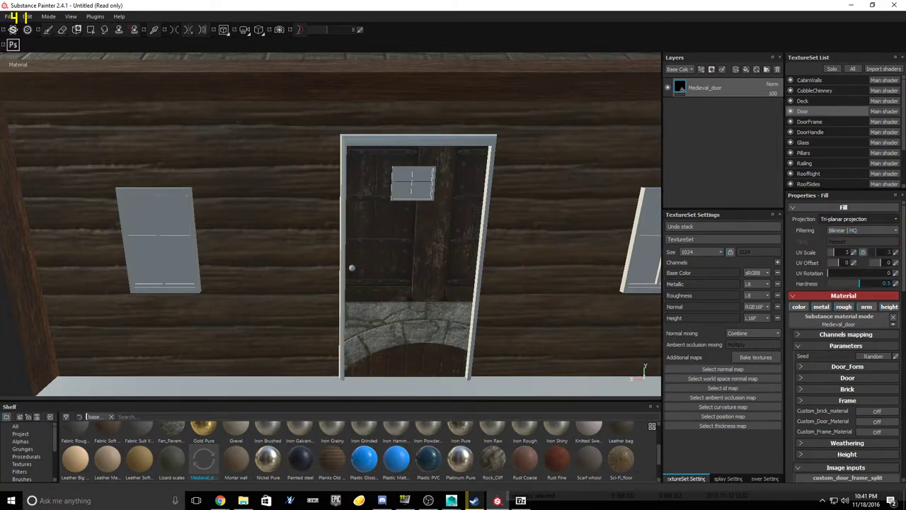
left_click_drag(839, 263, 839, 263)
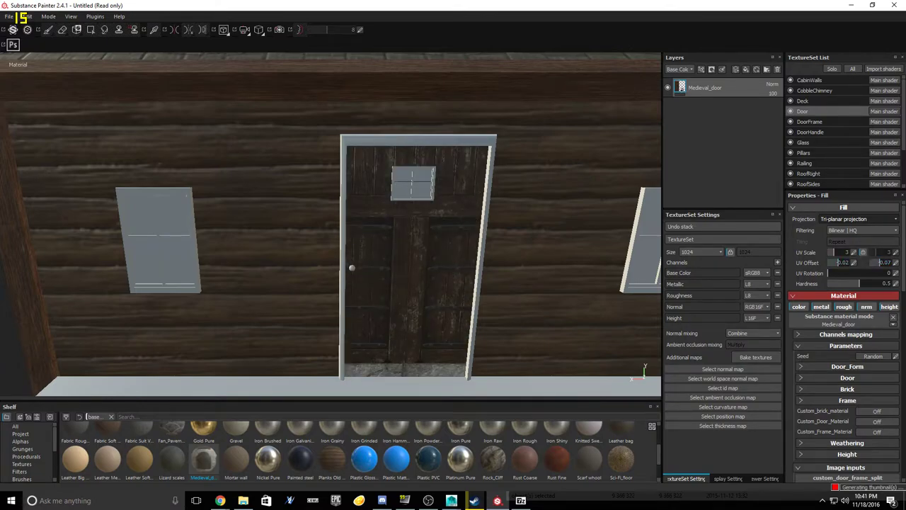
Step: Try UV Scale values of 2, 2.5, 1, 4 and 5 on the Medieval_door fill
left_click(854, 252)
type("2")
key("Return")
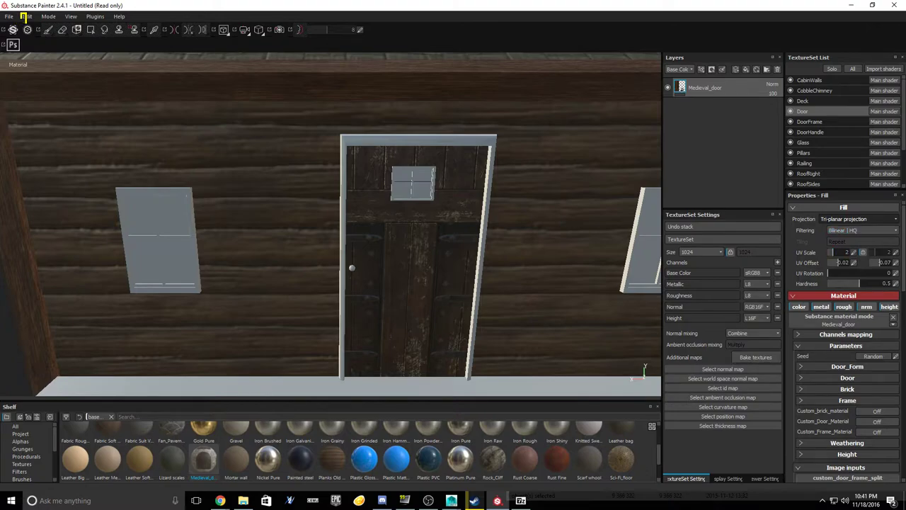
key("Tab")
type("2.5")
key("Return")
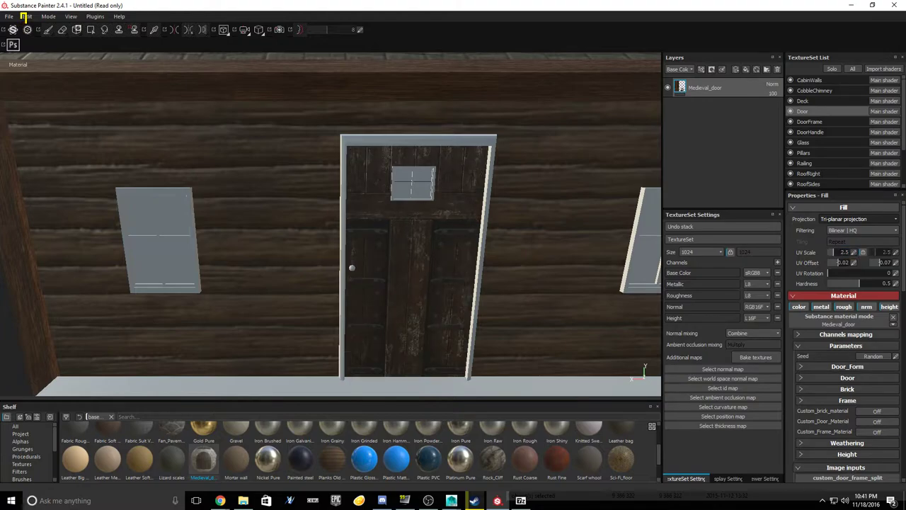
key("Tab")
type("1")
key("Return")
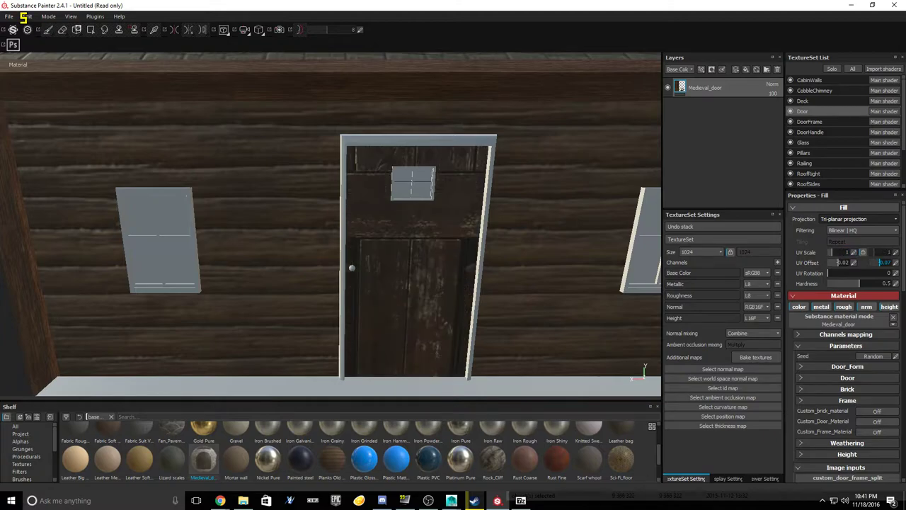
key("Tab")
type("4")
key("Return")
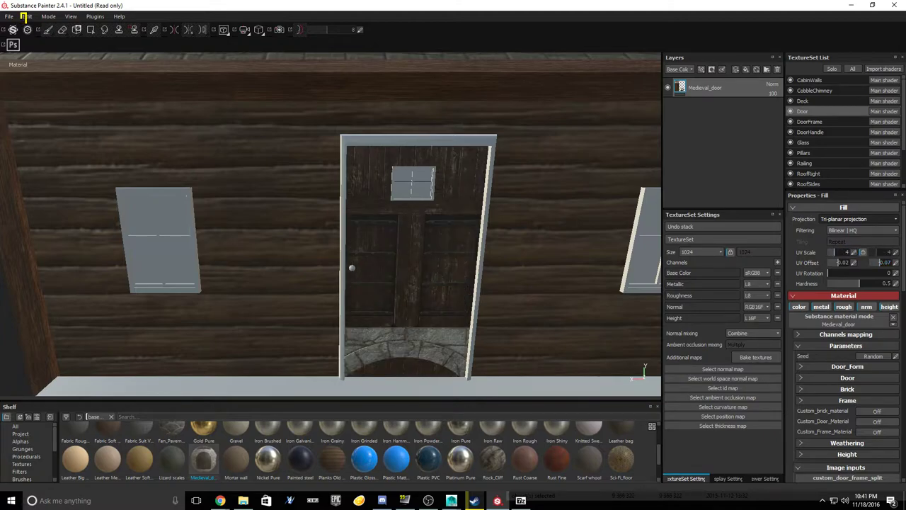
key("Tab")
type("5")
key("Return")
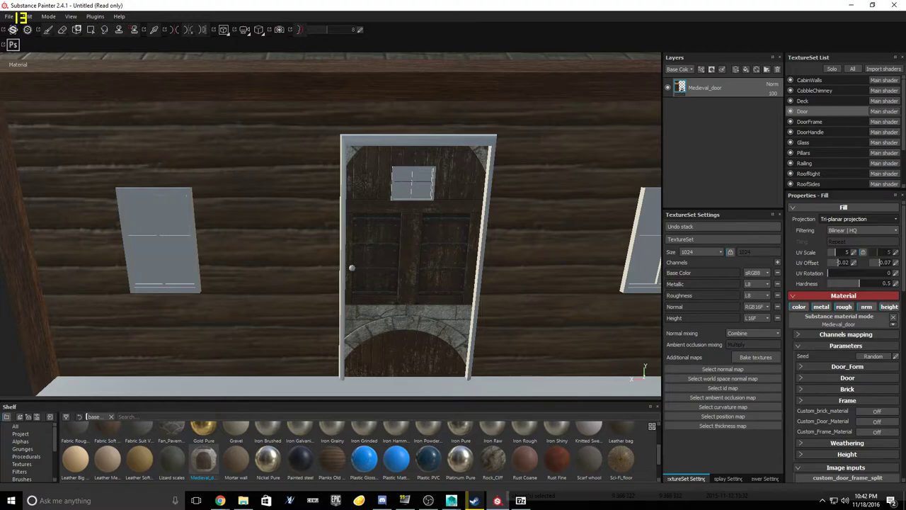
Step: Replace Medieval_door on the Door texture set with the Planks Old Beat material, using Tri-planar projection
key("Delete")
left_click_drag(331, 460, 719, 131)
left_click_drag(425, 283, 433, 259, "alt")
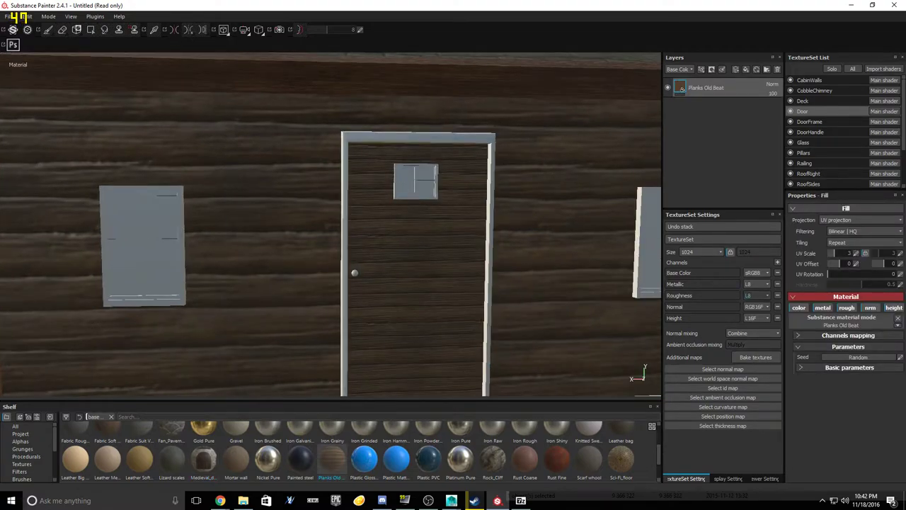
left_click(853, 220)
left_click(842, 233)
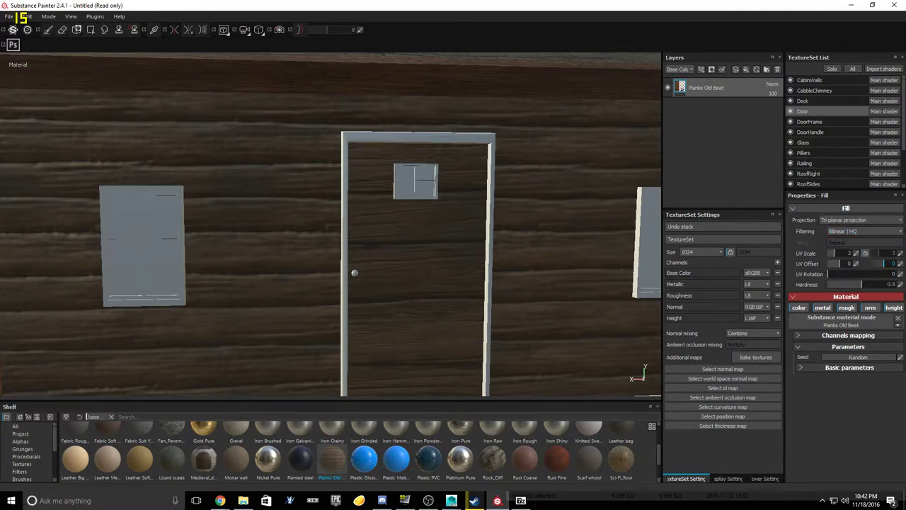
Step: Set the UV Scale of the door's Planks Old Beat fill to 5
left_click(899, 274)
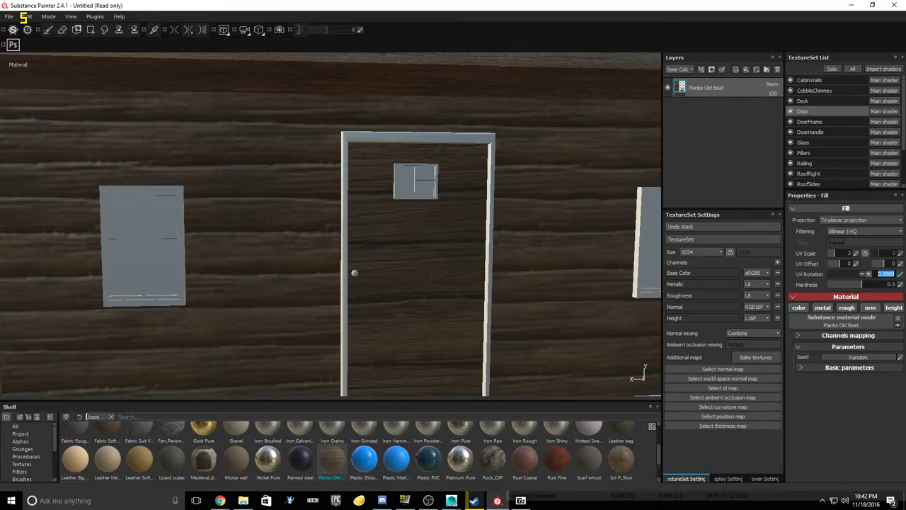
mouse_move(502, 274)
right_mouse_down("alt")
mouse_move(553, 274)
mouse_move(468, 274)
mouse_move(502, 274)
right_mouse_up("alt")
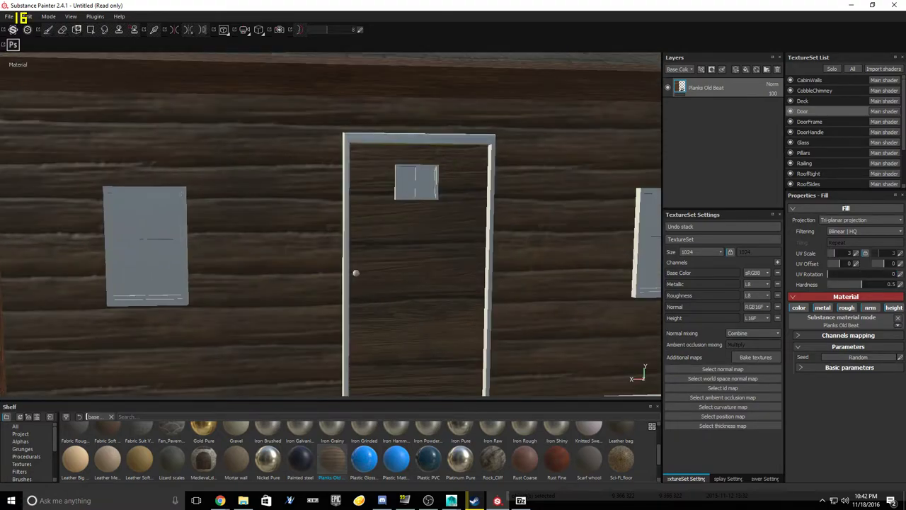
left_click(834, 253)
type("5")
key("Return")
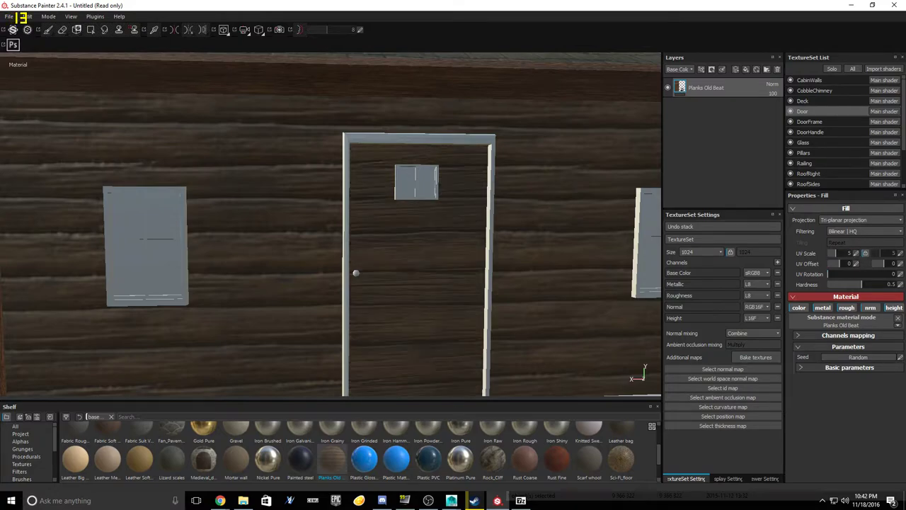
Step: Set the UV Rotation of the door's Planks Old Beat fill to 90 and inspect the door up close
left_click_drag(425, 262, 405, 287, "alt")
scroll(425, 255, "up", 3)
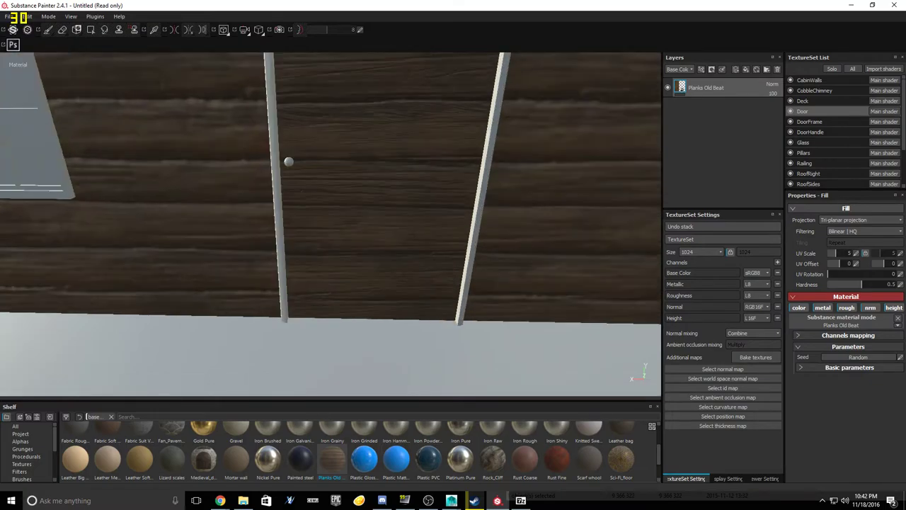
middle_click_drag(411, 234, 423, 288, "alt")
left_click(889, 273)
type("90")
key("Return")
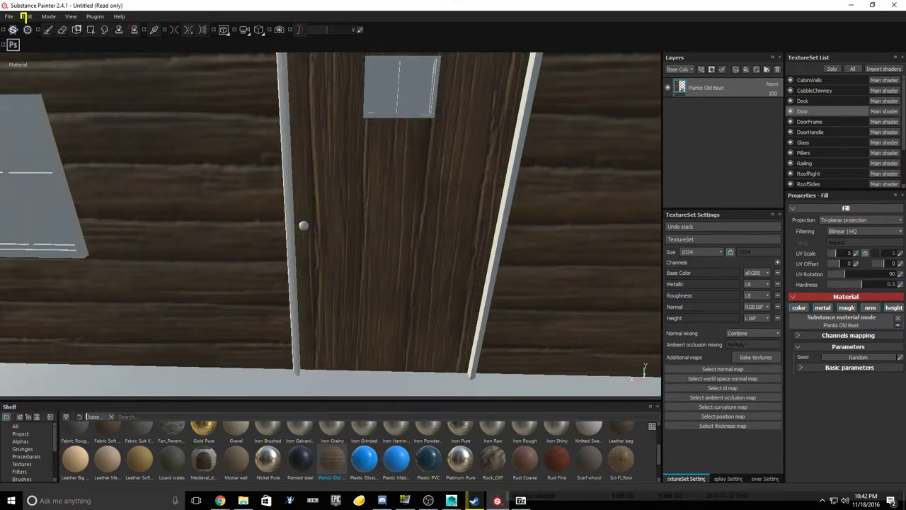
left_click_drag(397, 272, 405, 230, "alt")
middle_click_drag(397, 219, 329, 247, "alt")
scroll(393, 262, "up", 3)
scroll(330, 247, "down", 2)
left_click_drag(330, 240, 340, 298, "alt")
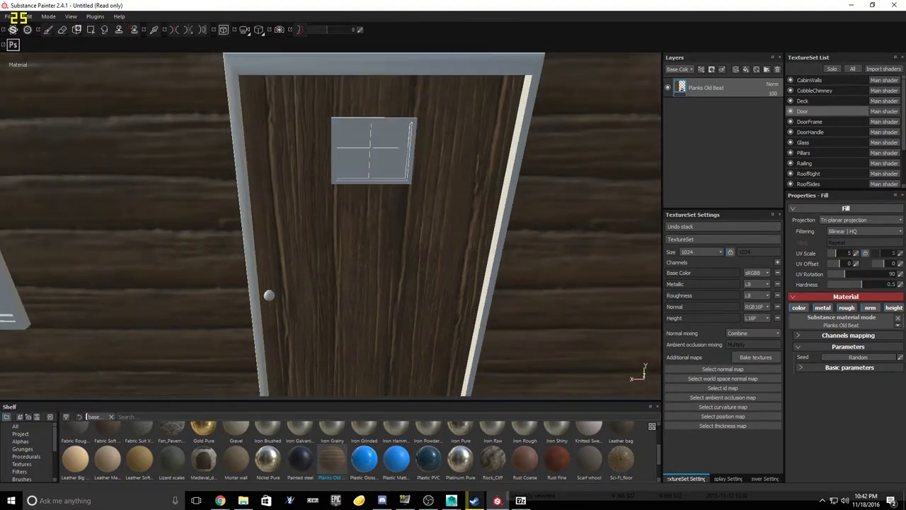
Step: Add the Planks Old Beat material as a fill on the DoorFrame texture set, using Tri-planar projection
scroll(340, 283, "up", 3)
middle_click_drag(340, 284, 354, 244, "alt")
scroll(305, 223, "down", 3)
left_click_drag(354, 245, 366, 189, "alt")
left_click(822, 122)
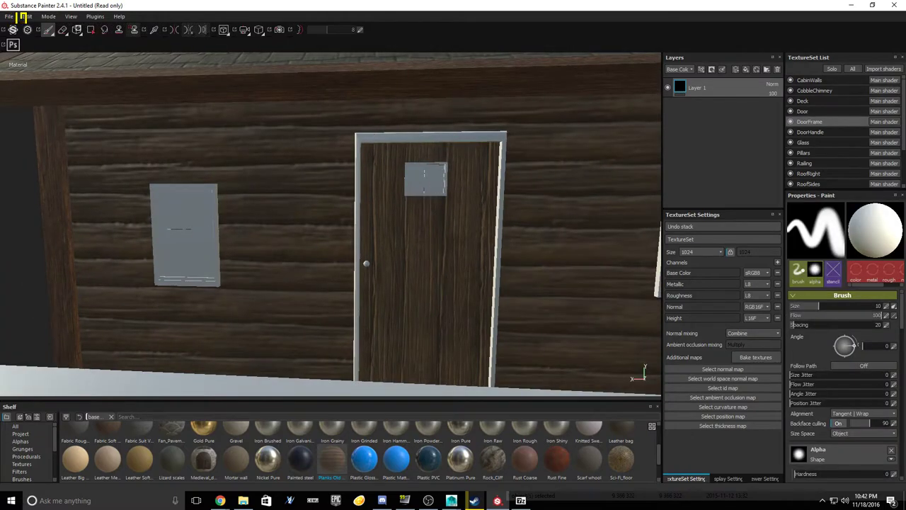
left_click_drag(332, 461, 716, 99)
left_click_drag(368, 247, 462, 242, "alt")
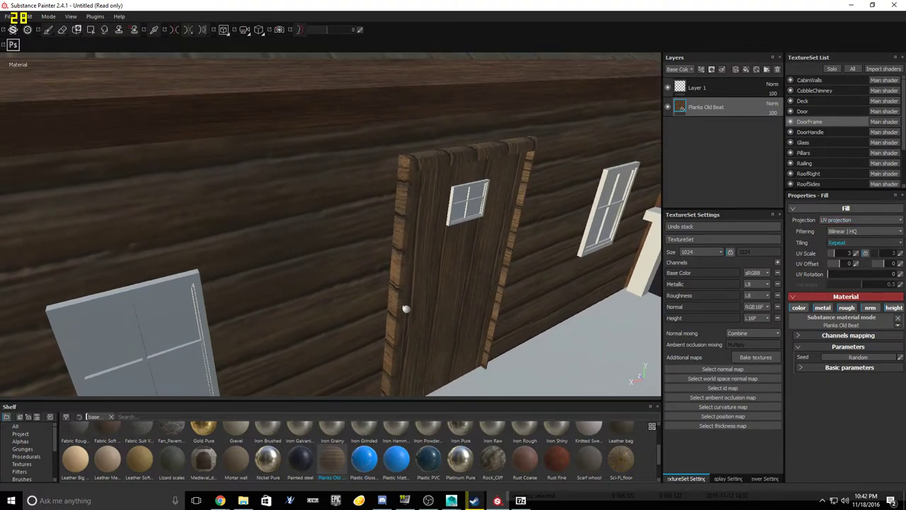
left_click(860, 220)
left_click(843, 234)
mouse_move(453, 241)
left_mouse_down("alt")
mouse_move(201, 234)
mouse_move(442, 248)
left_mouse_up("alt")
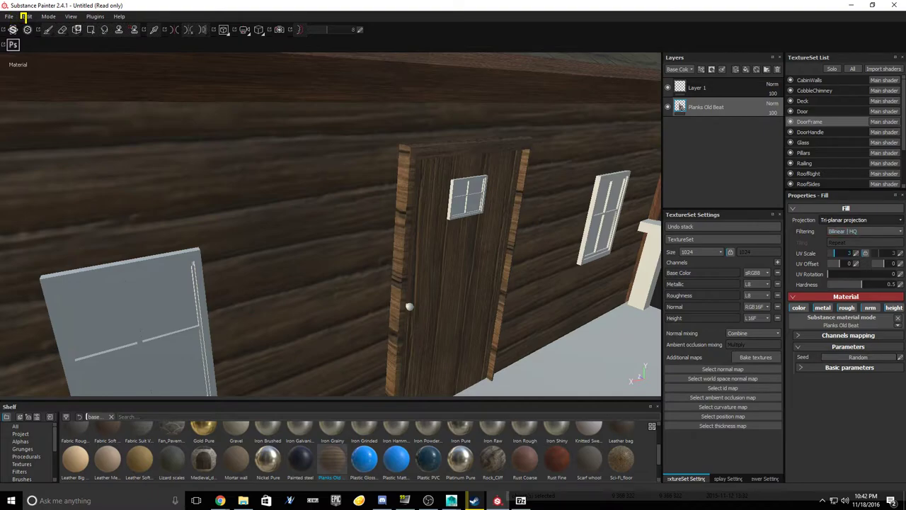
Step: Try UV Scale values of 0.08 and 1 on the door frame's Planks Old Beat fill
left_click_drag(834, 252, 830, 253)
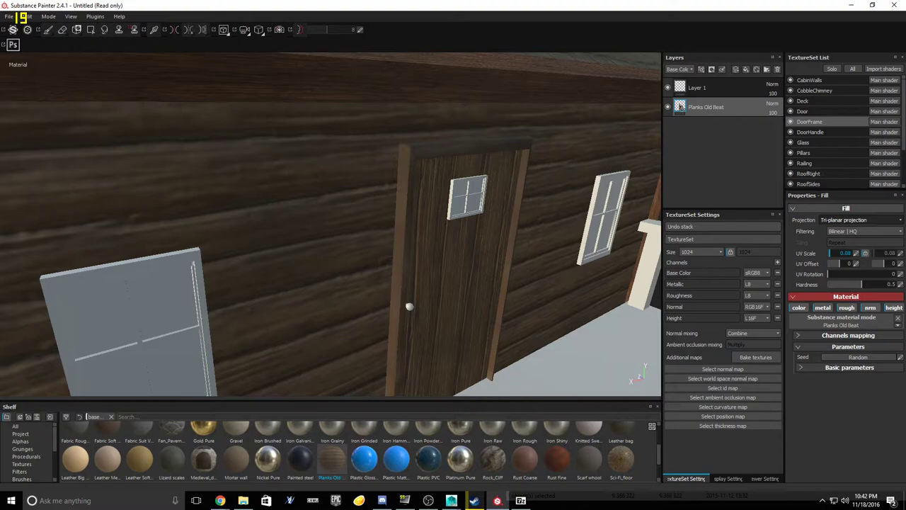
type("1")
key("Return")
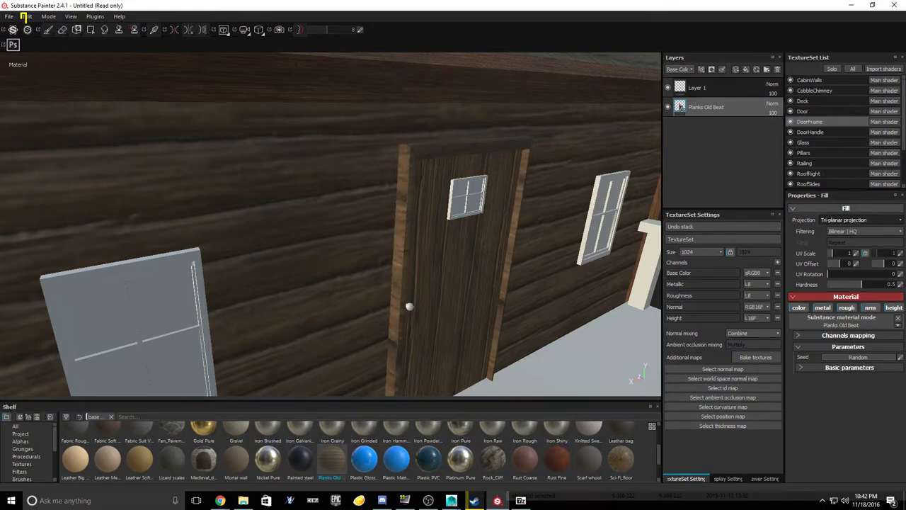
left_click_drag(397, 227, 304, 256, "alt")
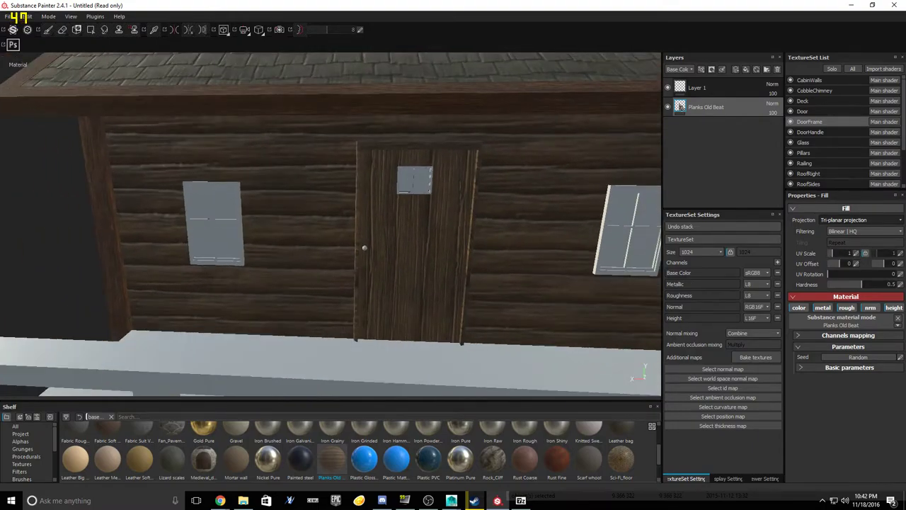
Step: Set the UV Scale of the door frame's Planks Old Beat fill to 0.5
left_click(856, 253)
type("0.5")
key("Return")
left_click_drag(304, 227, 283, 238, "alt")
scroll(330, 225, "down", 3)
left_click_drag(354, 237, 279, 244, "alt")
Step: Add the Iron Grainy material as a fill on the DoorHandle texture set
scroll(331, 224, "up", 2)
scroll(331, 224, "up", 2)
middle_click_drag(453, 255, 630, 215, "alt")
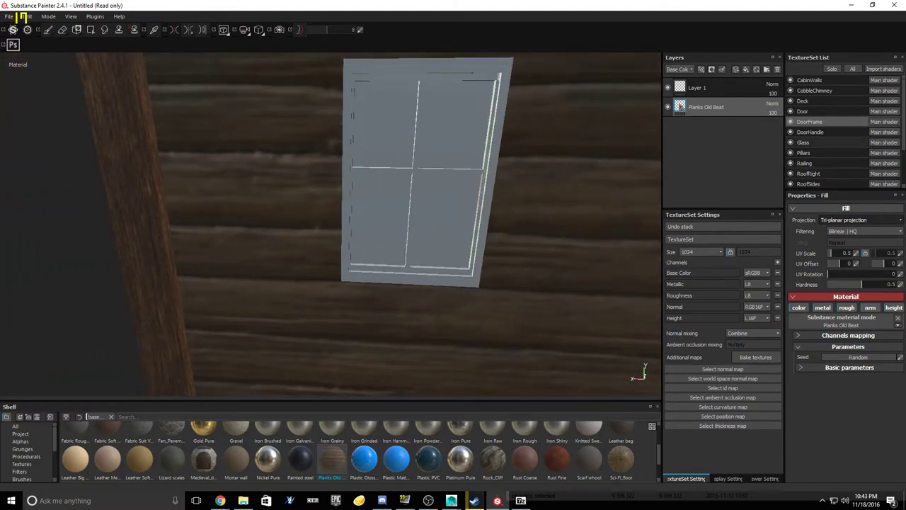
left_click(816, 132)
scroll(346, 453, "up", 2)
left_click_drag(332, 470, 719, 101)
middle_click_drag(496, 213, 513, 292, "alt")
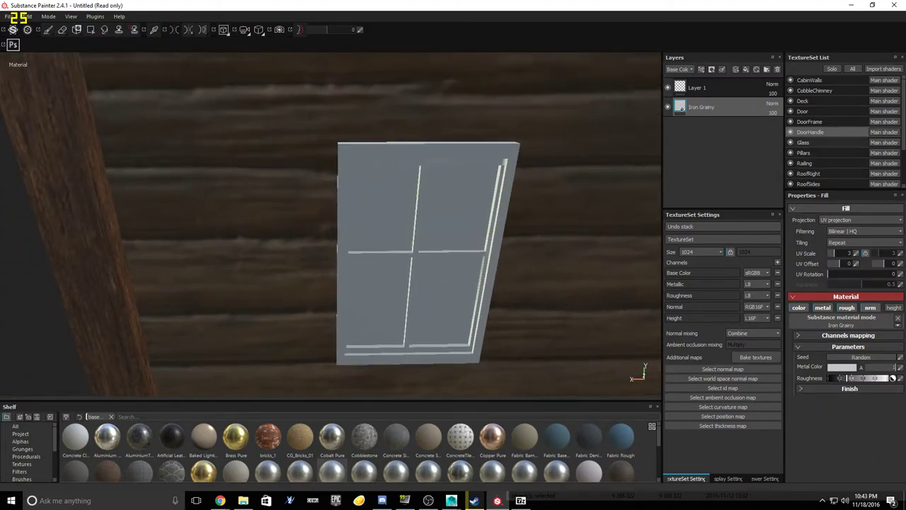
Step: Try an aluminium material as a fill on the Glass texture set, and delete that fill layer
left_click(804, 142)
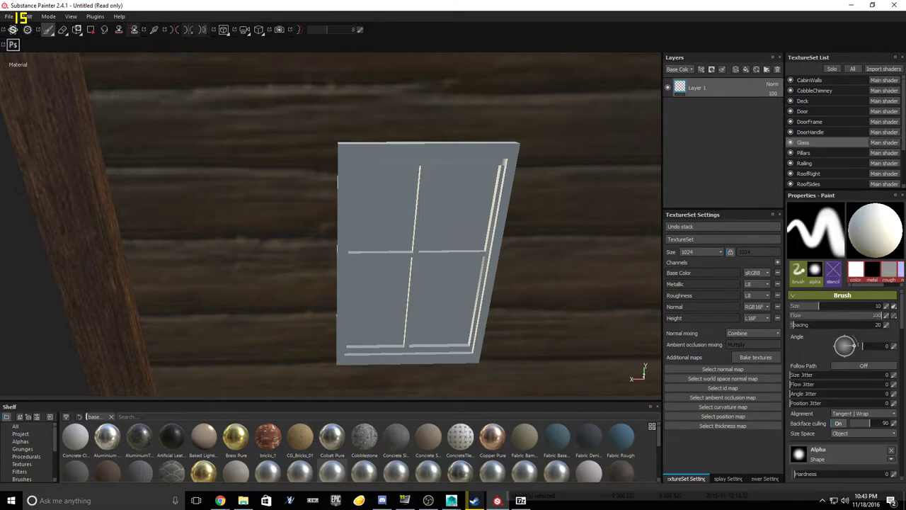
left_click_drag(139, 438, 715, 105)
mouse_move(531, 291)
left_mouse_down("alt")
mouse_move(489, 266)
mouse_move(559, 272)
mouse_move(482, 261)
left_mouse_up("alt")
scroll(495, 262, "up", 5)
left_click(715, 88)
left_click(712, 107)
key("Delete")
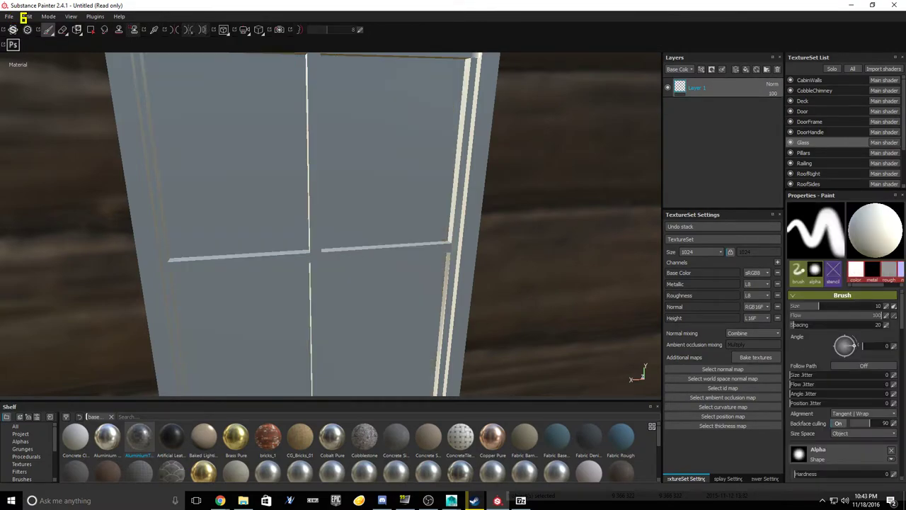
Step: Set the Glass paint brush's Roughness to its minimum and its Base Color to a mid grey
scroll(843, 386, "down", 8)
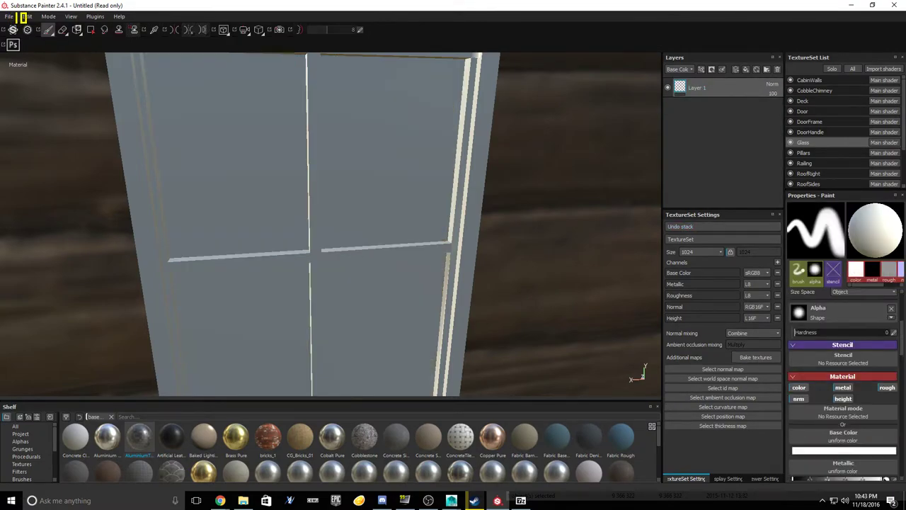
left_click_drag(812, 423, 793, 423)
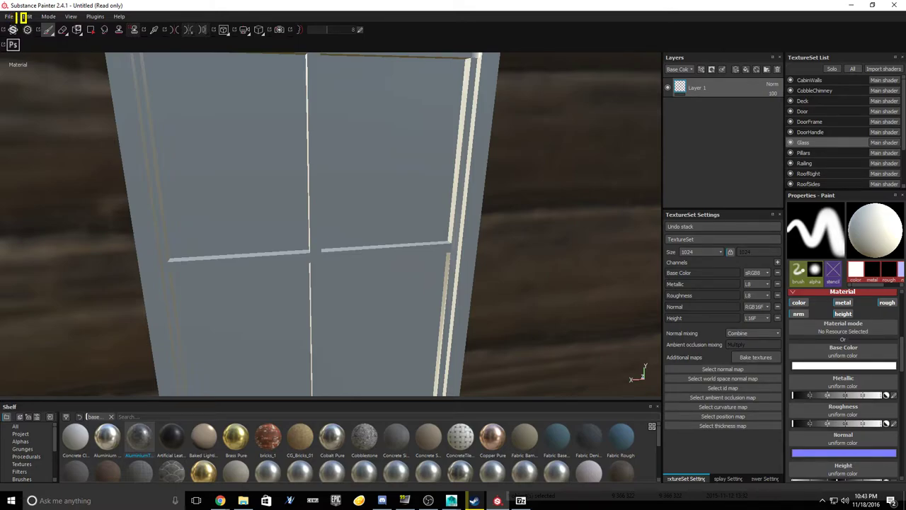
left_click(808, 366)
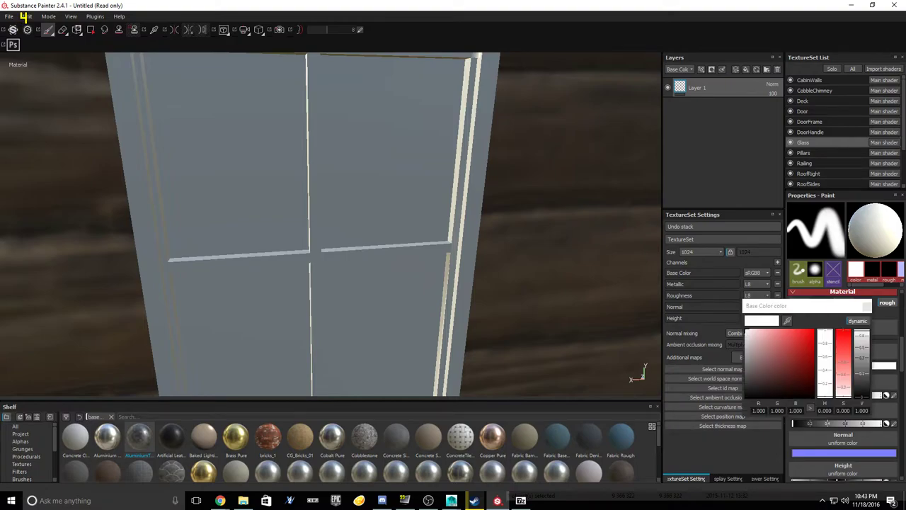
left_click(862, 366)
left_click(868, 307)
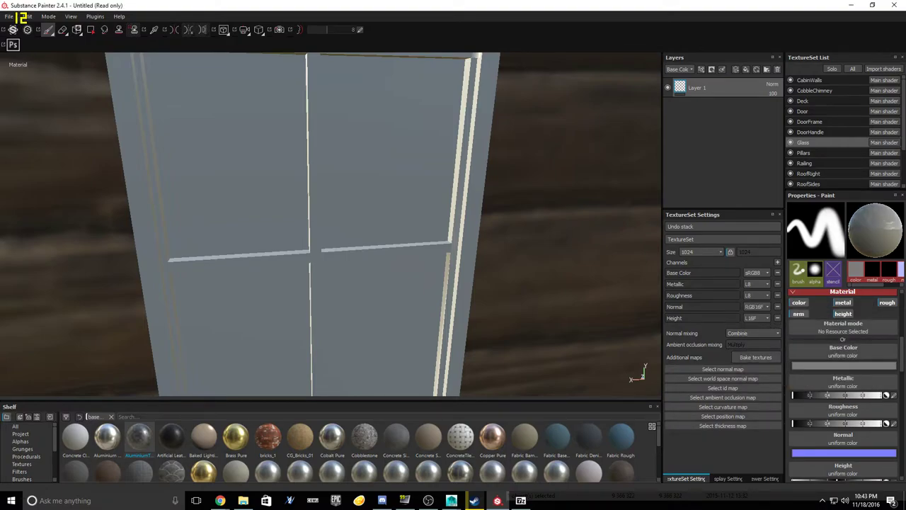
Step: Turn off the brush's color, nrm, height and metal channels, leaving only rough active at minimum Roughness
scroll(843, 354, "up", 2)
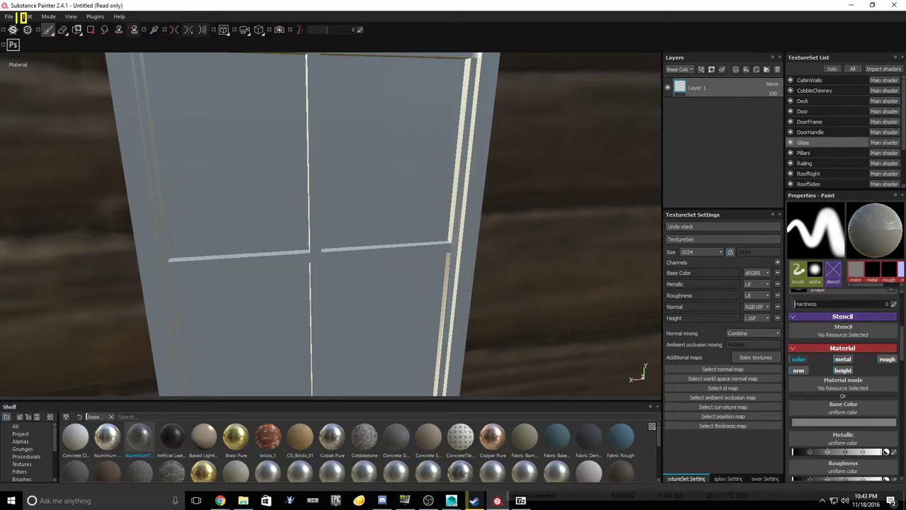
left_click(798, 359)
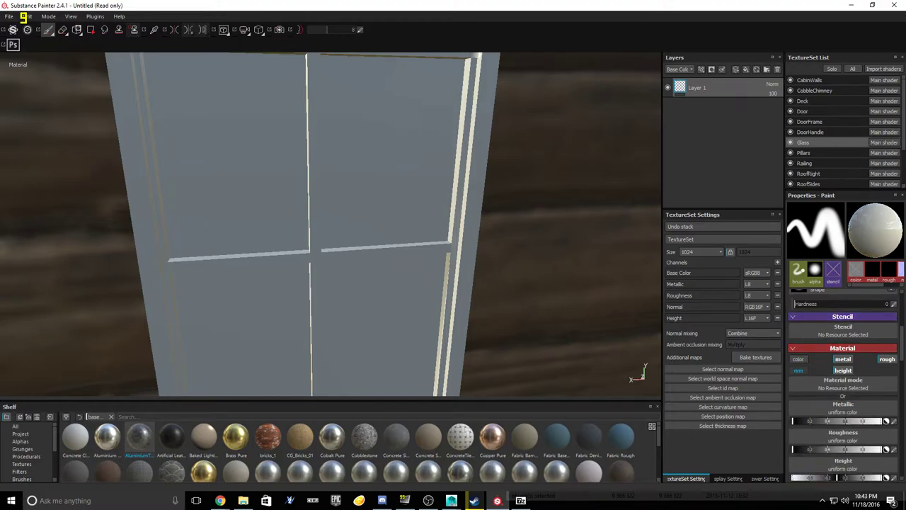
left_click(843, 370)
left_click(843, 359)
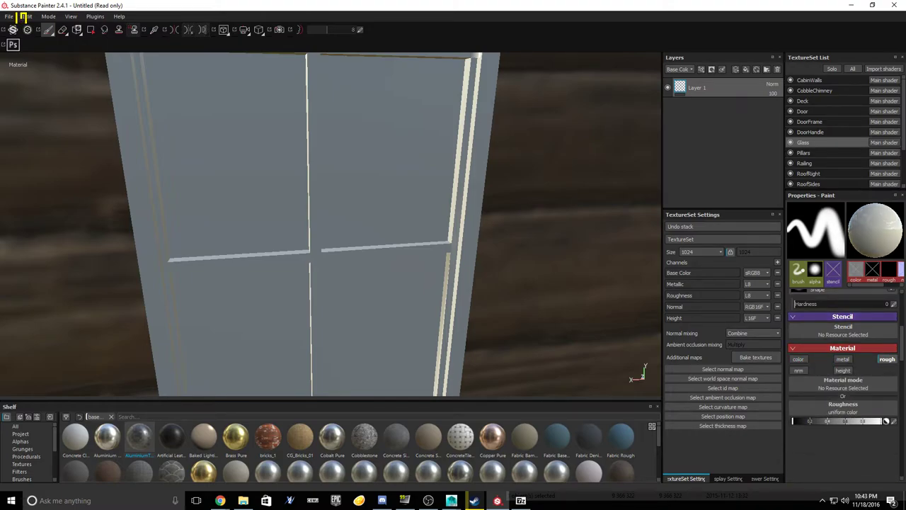
mouse_move(793, 421)
left_mouse_down()
mouse_move(882, 421)
mouse_move(793, 421)
left_mouse_up()
Step: Isolate the Glass texture set and paint its window panes with the roughness-only brush
key("alt+q")
key("alt+q")
key("alt+q")
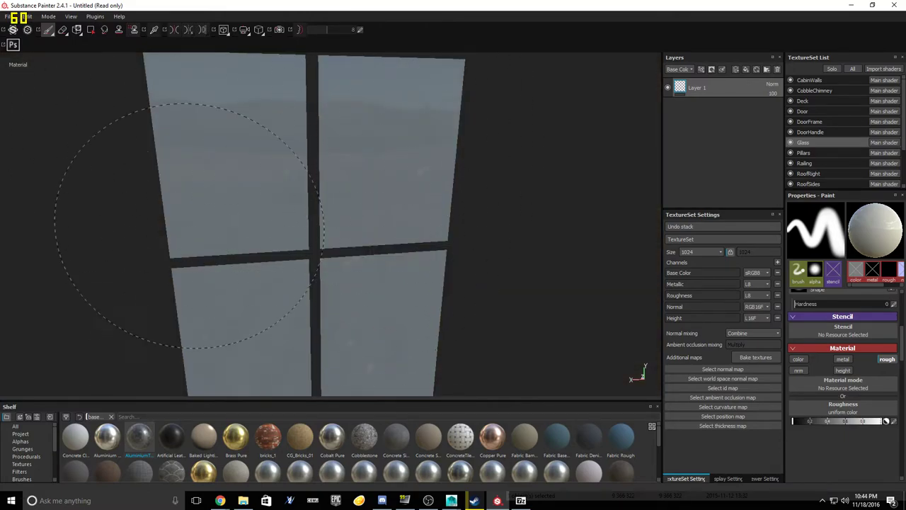
Step: Set the paint brush's alpha Hardness to 1
scroll(843, 351, "up", 5)
scroll(842, 383, "down", 3)
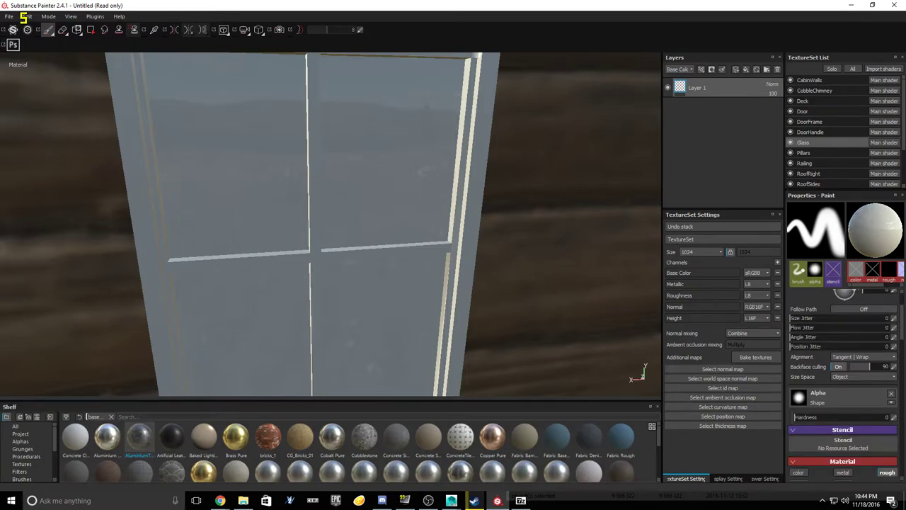
scroll(842, 383, "up", 3)
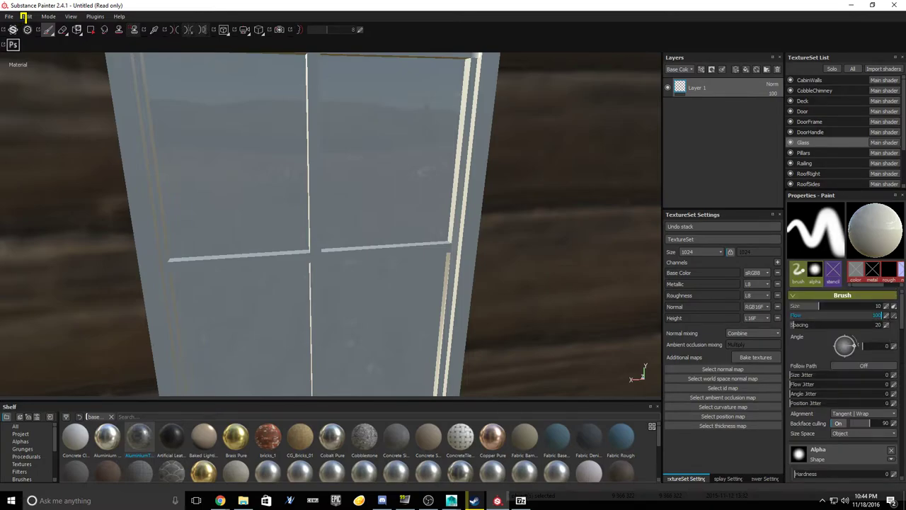
scroll(842, 382, "down", 4)
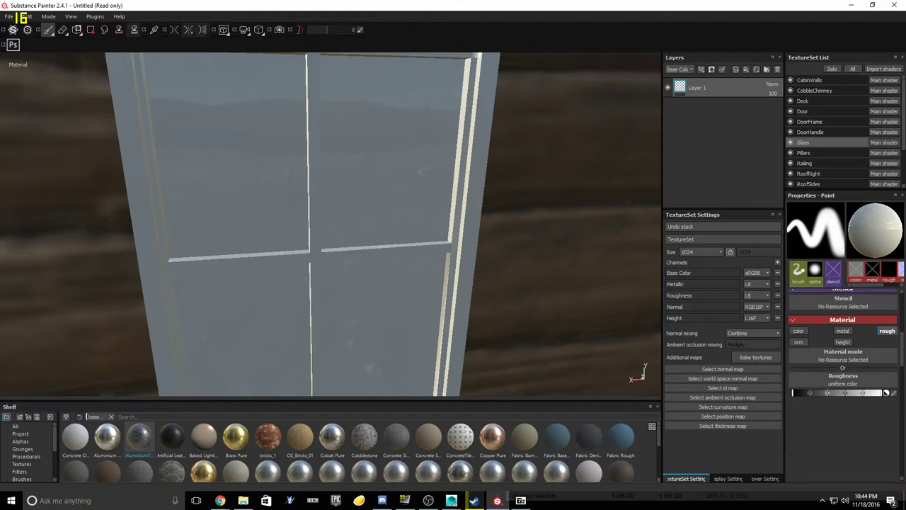
scroll(842, 383, "down", 3)
scroll(843, 354, "up", 3)
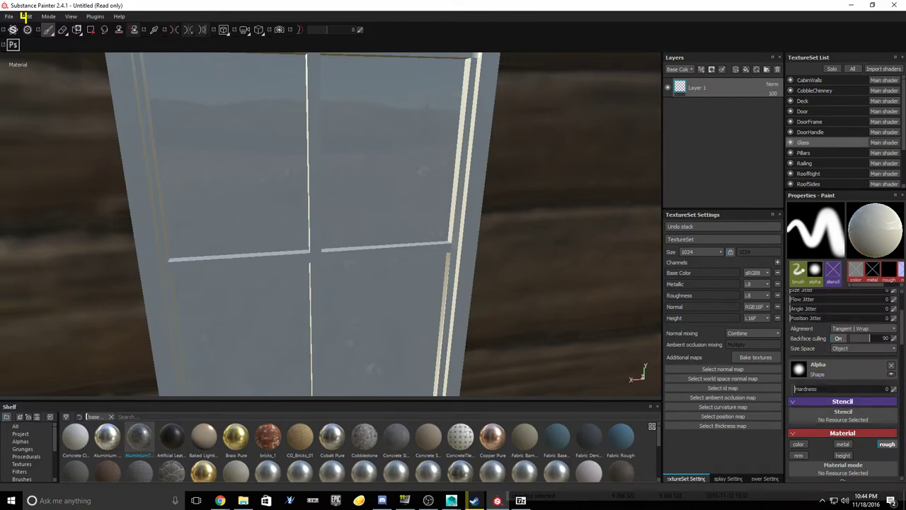
left_click_drag(795, 389, 890, 388)
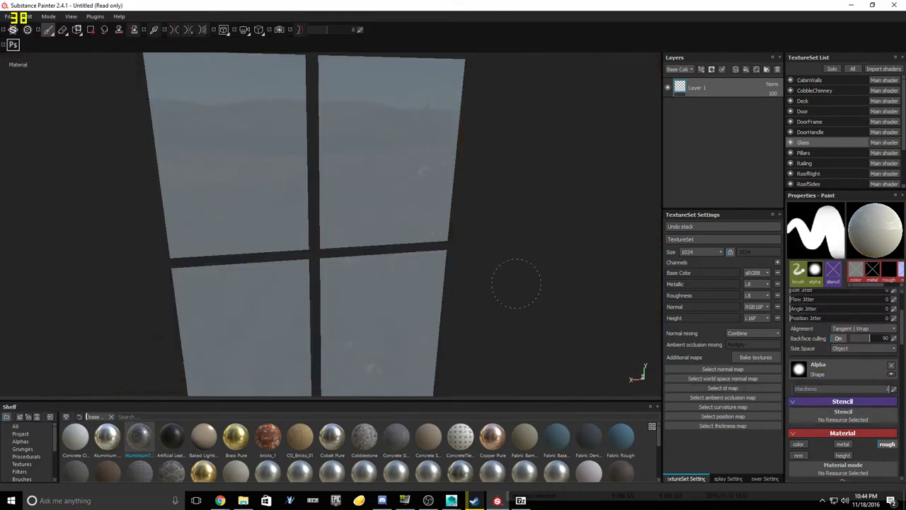
Step: Clear the brush's Alpha shape to a uniform colour and paint roughness on the isolated panes of the window beyond the door
scroll(343, 157, "up", 2)
scroll(354, 150, "down", 5)
mouse_move(364, 160)
left_mouse_down("alt")
mouse_move(354, 165)
mouse_move(417, 146)
mouse_move(312, 152)
mouse_move(325, 127)
mouse_move(417, 142)
mouse_move(354, 152)
left_mouse_up("alt")
middle_click_drag(453, 230, 217, 263, "alt")
middle_click_drag(496, 205, 283, 238, "alt")
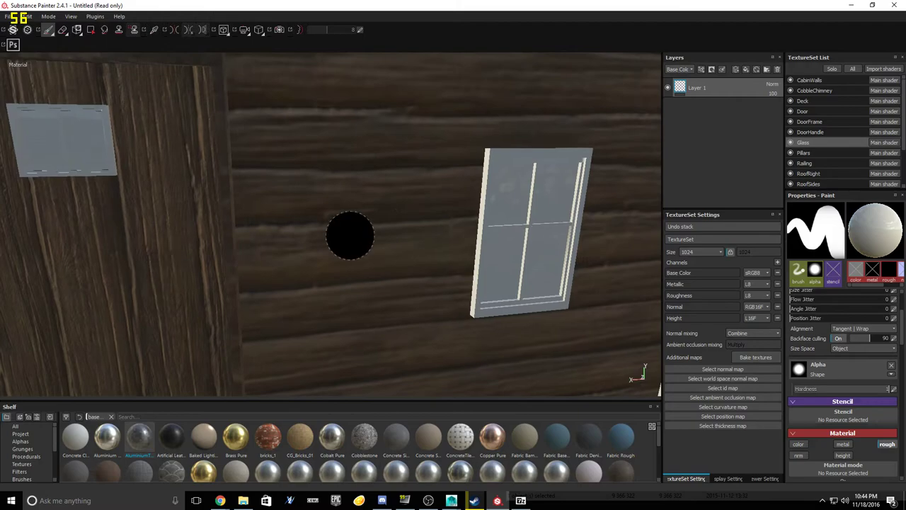
left_click_drag(488, 216, 388, 231, "alt")
scroll(388, 231, "up", 3)
key("alt+q")
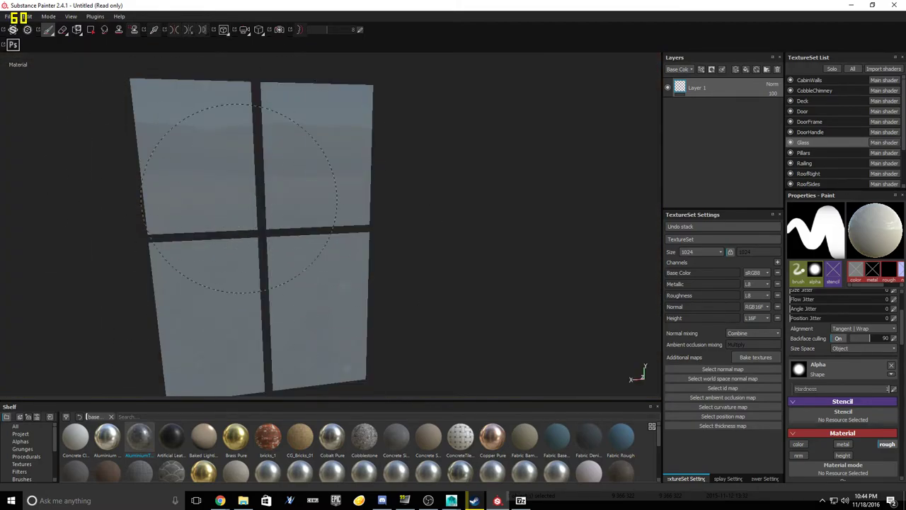
key("alt+q")
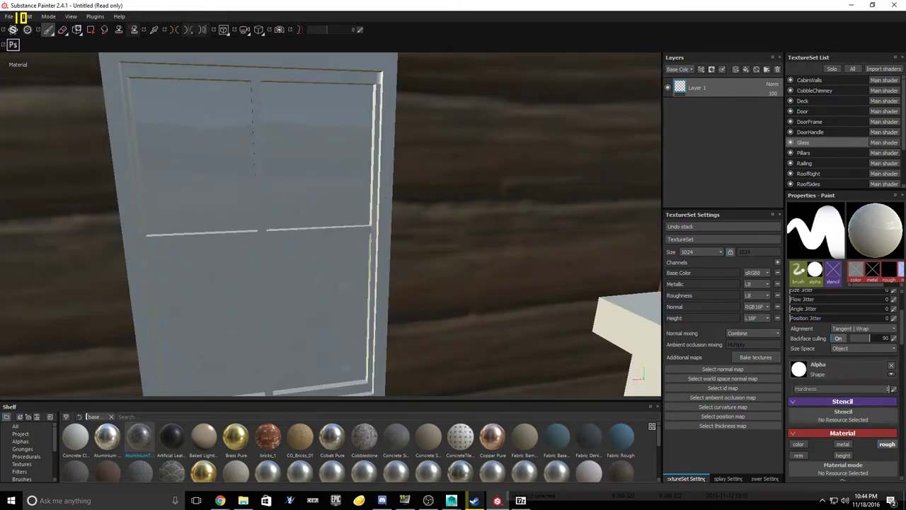
key("alt+q")
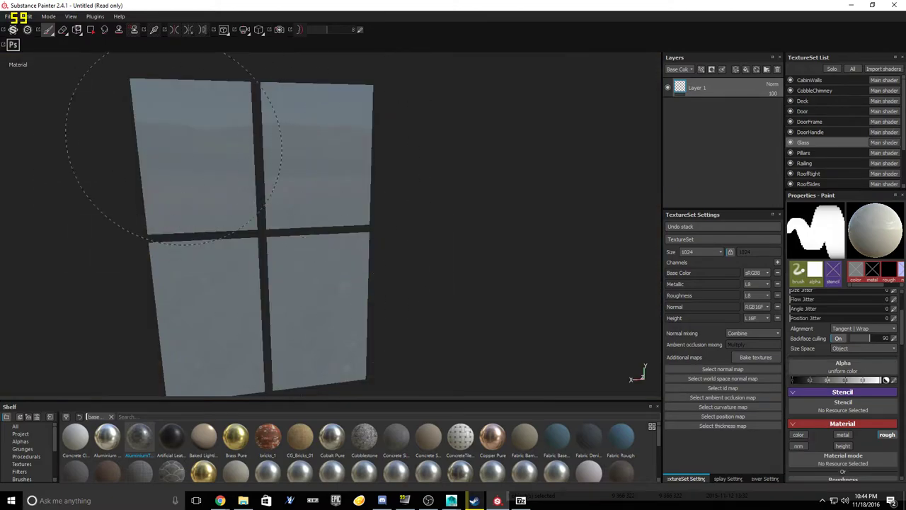
key("alt+q")
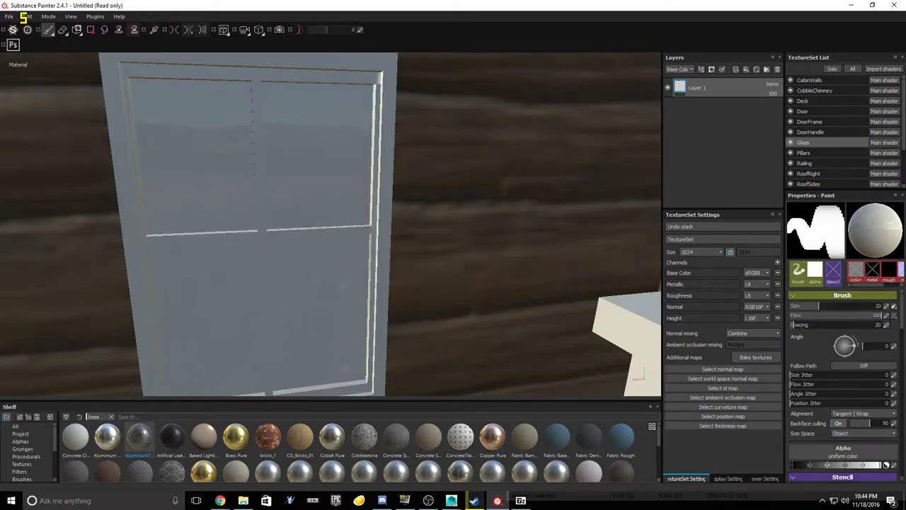
Step: Reactivate the brush's metal channel with Metallic at its maximum and paint over the window panes
scroll(842, 386, "down", 4)
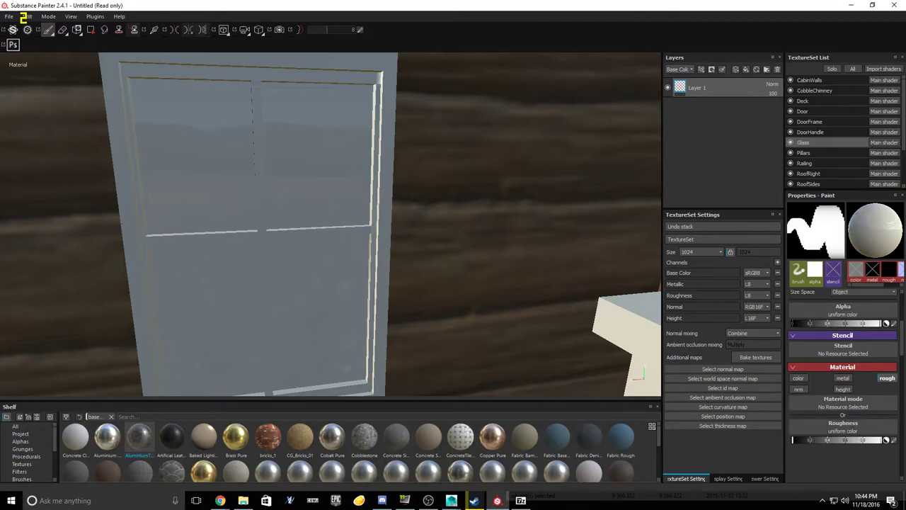
left_click(843, 378)
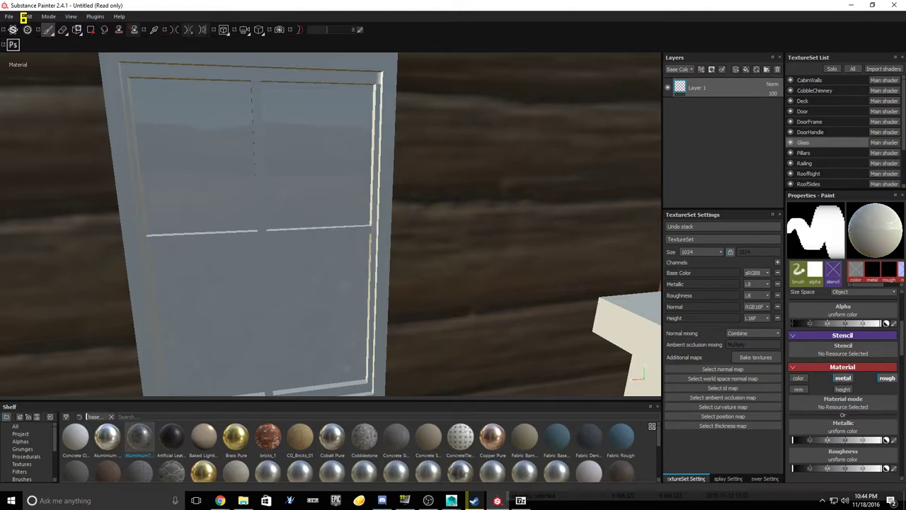
mouse_move(386, 145)
left_mouse_down()
mouse_move(190, 152)
mouse_move(75, 319)
mouse_move(354, 305)
left_mouse_up()
Step: Examine the reflections in the glass of the cabin windows and the door from several angles
scroll(326, 262, "up", 3)
scroll(312, 262, "down", 5)
scroll(293, 269, "up", 3)
middle_click_drag(294, 269, 573, 201, "alt")
left_click_drag(323, 175, 446, 143, "alt")
scroll(447, 143, "down", 5)
middle_click_drag(447, 143, 295, 214, "alt")
left_click_drag(295, 214, 433, 274, "alt")
scroll(526, 224, "up", 3)
scroll(526, 224, "down", 5)
scroll(526, 224, "down", 3)
middle_click_drag(433, 274, 378, 229, "alt")
left_click_drag(378, 229, 392, 213, "alt")
scroll(391, 212, "up", 2)
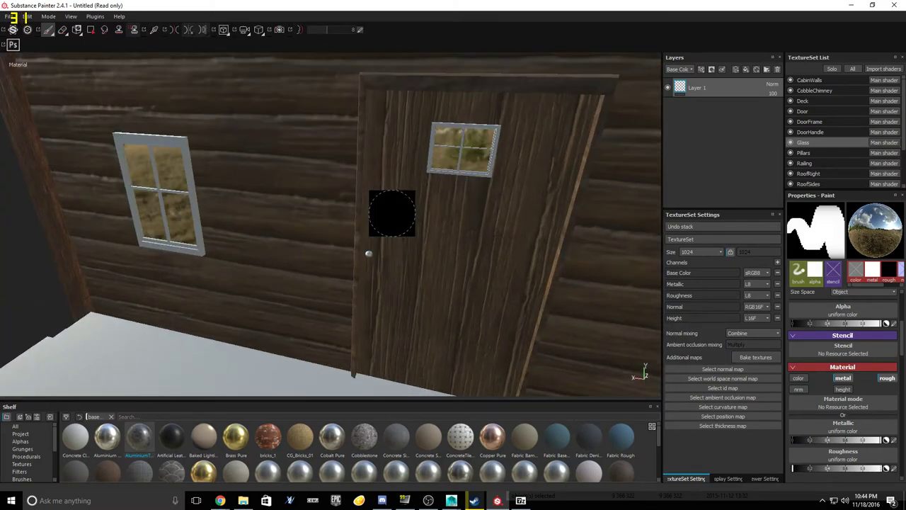
left_click_drag(326, 300, 337, 215, "alt")
middle_click_drag(338, 214, 390, 212, "alt")
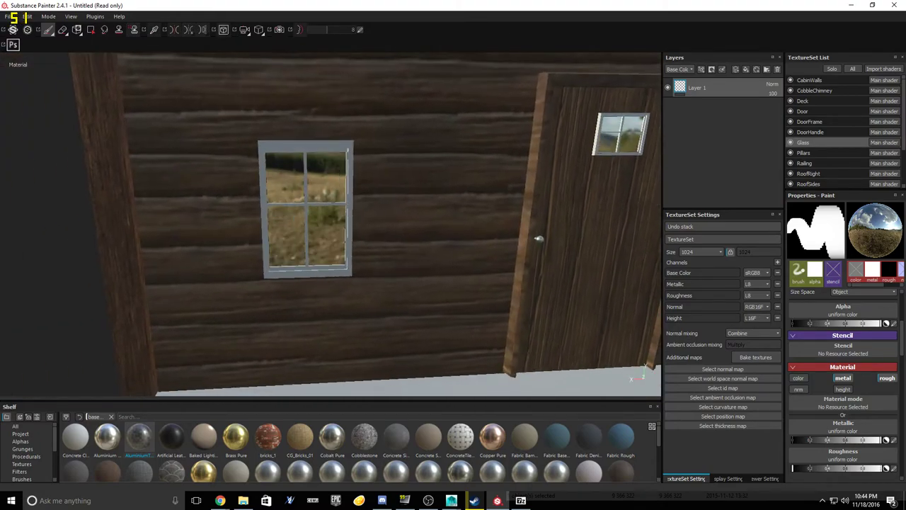
scroll(390, 213, "up", 2)
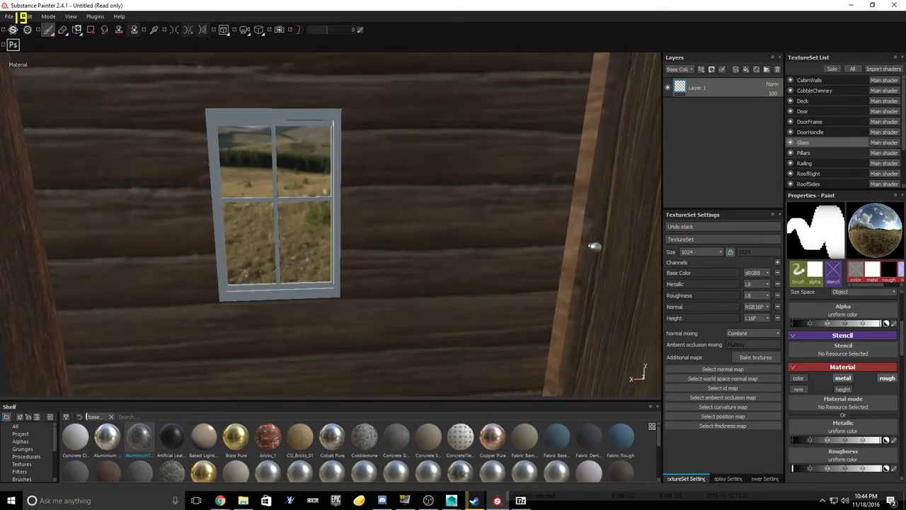
Step: Make the Pillars texture set active and browse the smart materials for a wood finish
scroll(593, 245, "down", 2)
left_click_drag(536, 251, 430, 350, "alt")
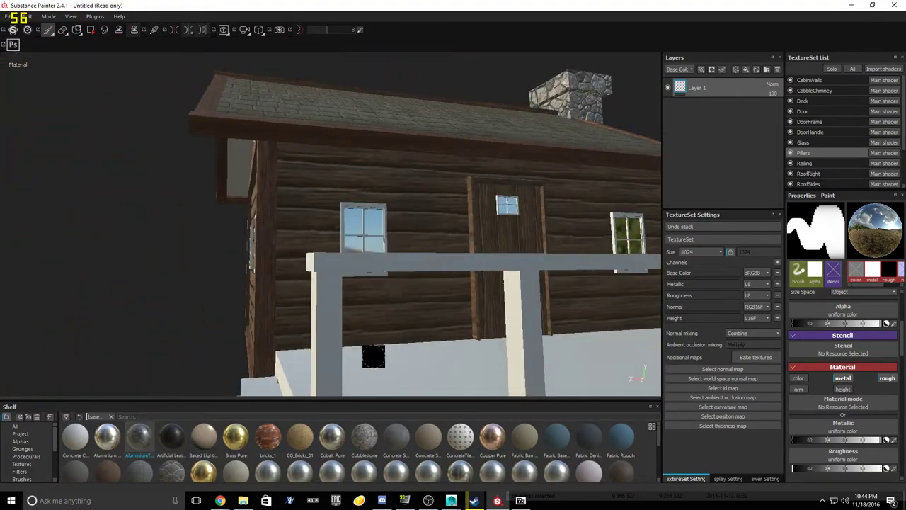
scroll(361, 452, "down", 3)
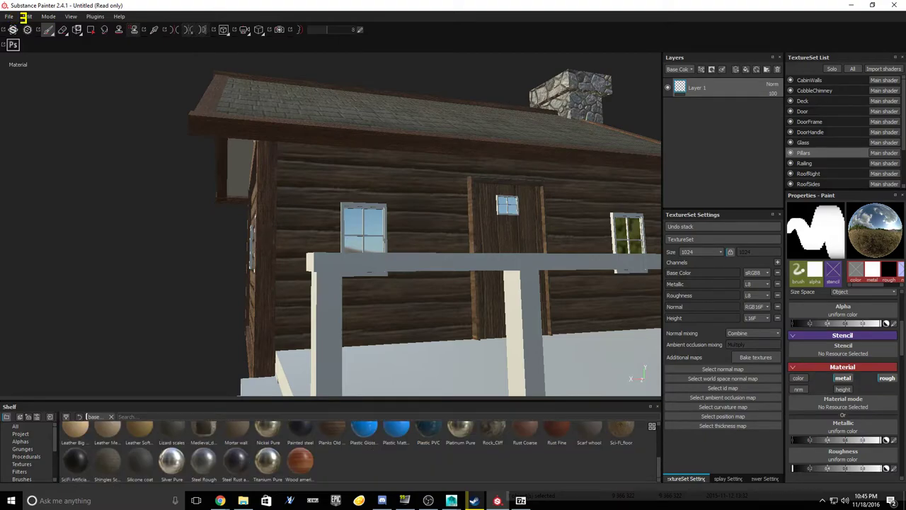
scroll(28, 453, "down", 2)
left_click(31, 465)
scroll(361, 452, "down", 3)
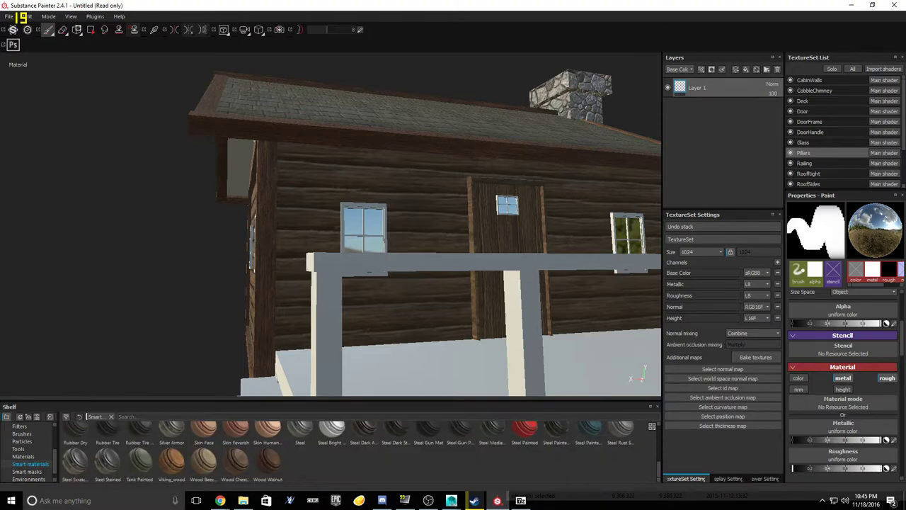
Step: Try the Wood Walnut smart material on the porch pillars and undo it
left_click(236, 462)
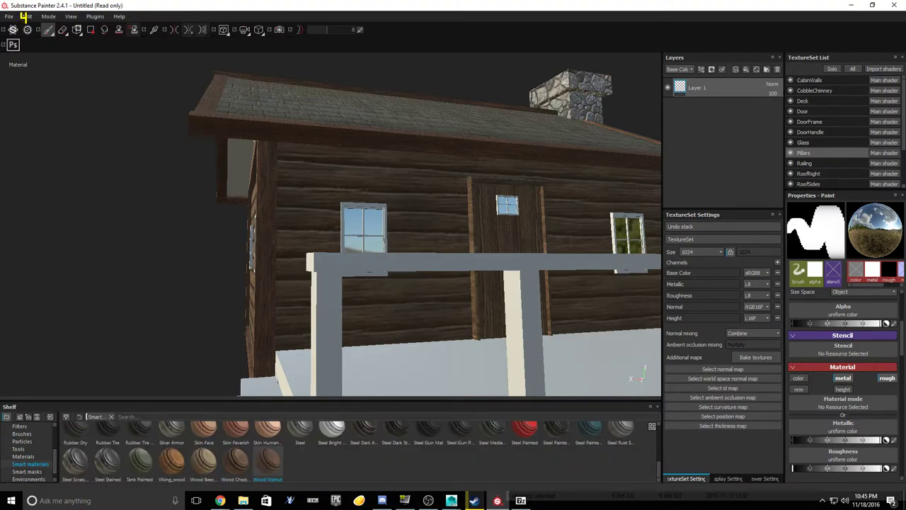
left_click_drag(267, 463, 715, 98)
mouse_move(424, 226)
left_mouse_down("alt")
mouse_move(503, 251)
mouse_move(425, 223)
left_mouse_up("alt")
middle_click_drag(424, 223, 368, 168, "alt")
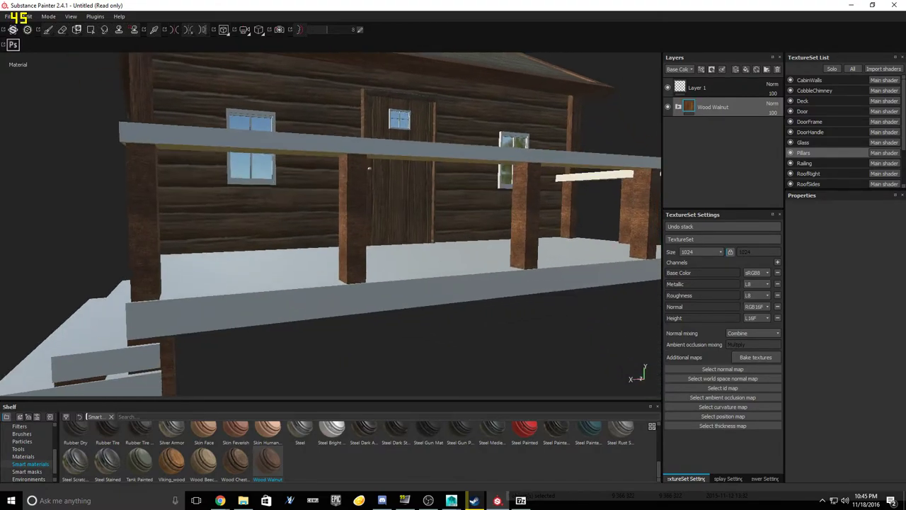
scroll(368, 168, "down", 4)
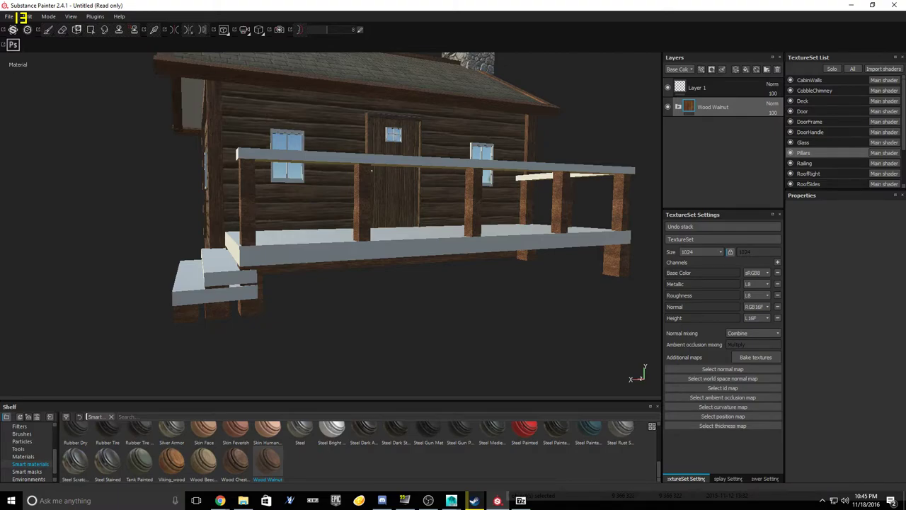
key("ctrl+z")
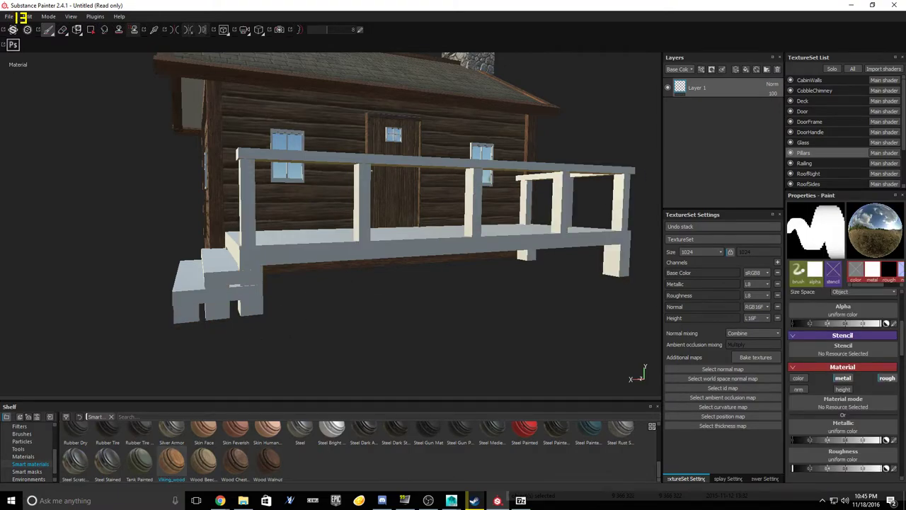
Step: Apply the Viking_wood smart material to the Pillars texture set and check the porch posts up close
key("ctrl+y")
left_click_drag(371, 169, 311, 167, "alt")
scroll(331, 225, "down", 3)
scroll(331, 225, "up", 4)
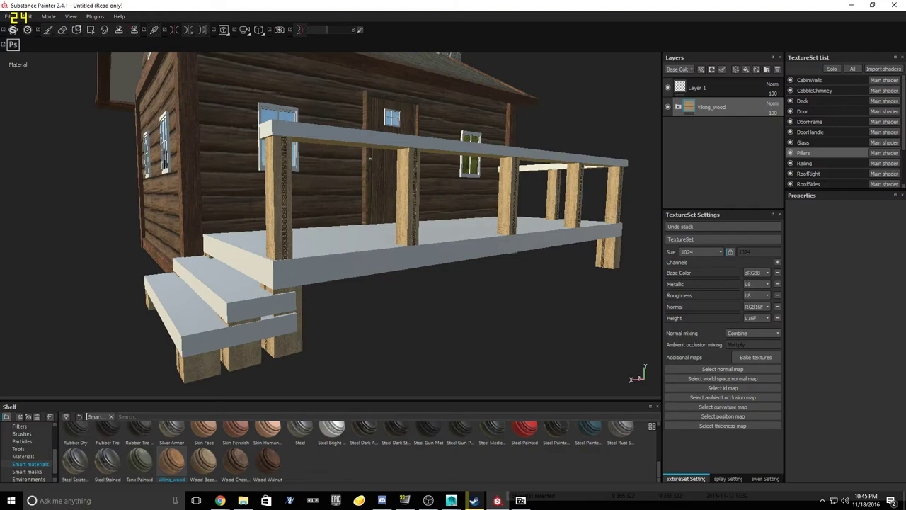
scroll(331, 225, "up", 4)
middle_click_drag(331, 163, 353, 245, "alt")
left_click_drag(352, 244, 390, 245, "alt")
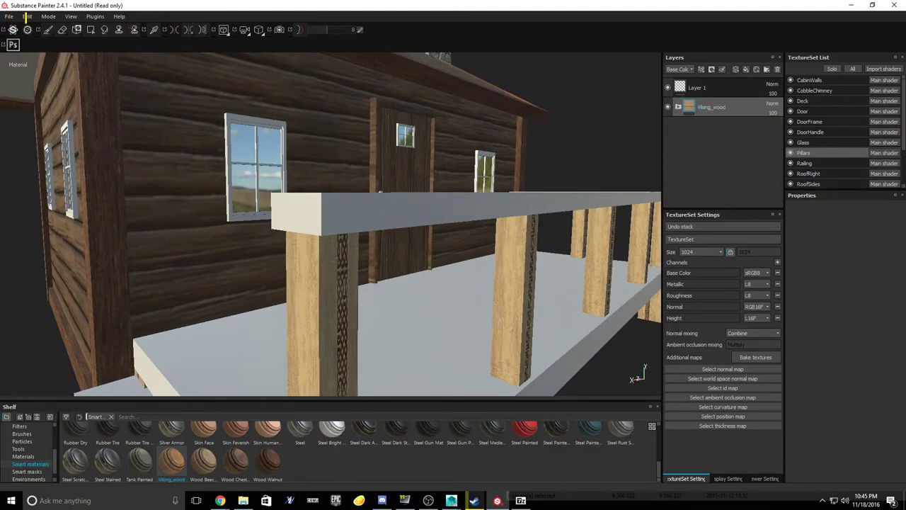
left_click_drag(396, 220, 304, 245, "alt")
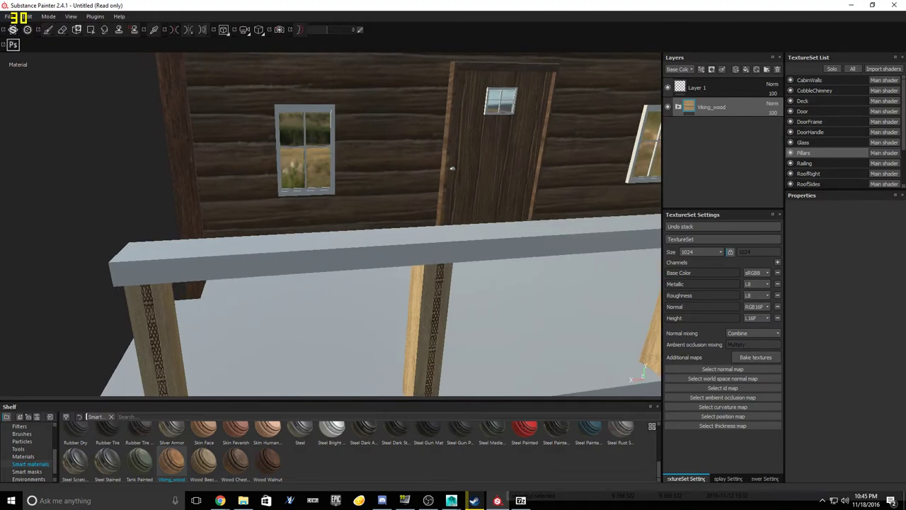
Step: Try the Viking_wood smart material on the Railing texture set and undo it
left_click(814, 164)
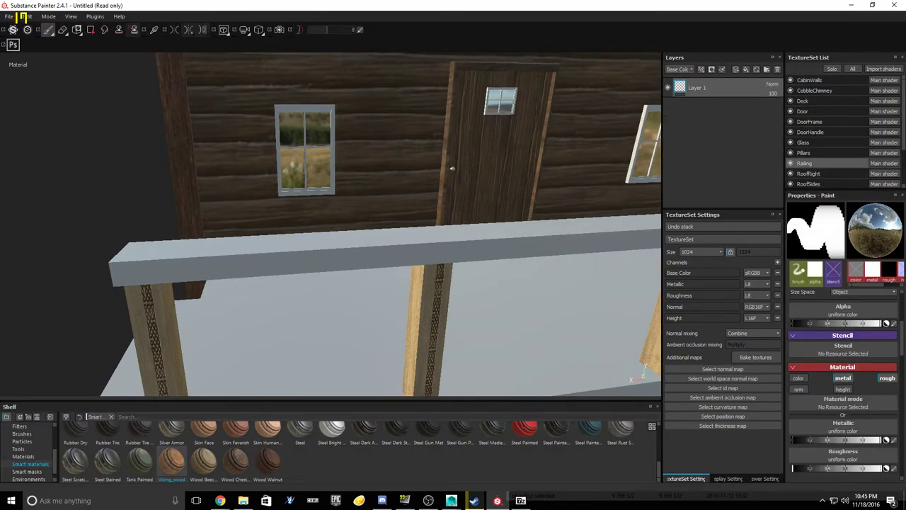
left_click_drag(172, 461, 715, 114)
left_click_drag(411, 255, 339, 227, "alt")
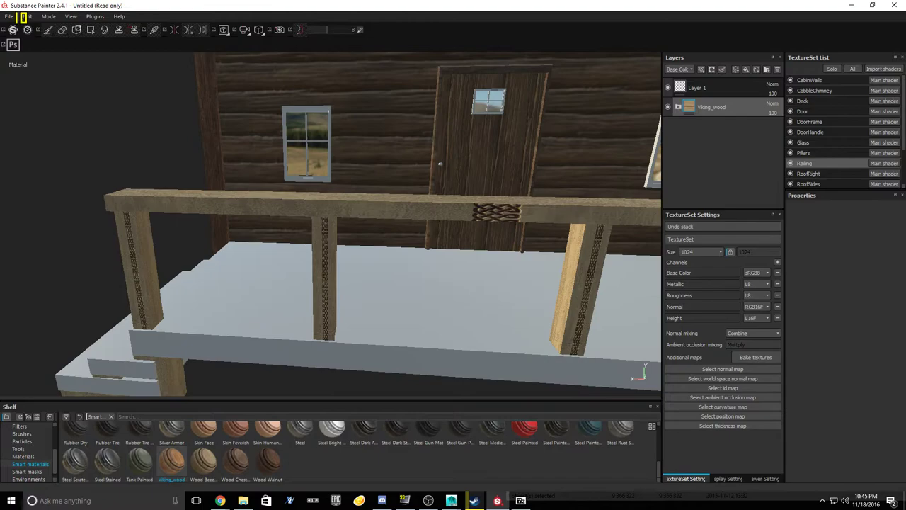
left_click_drag(440, 163, 264, 162, "alt")
left_click(268, 462)
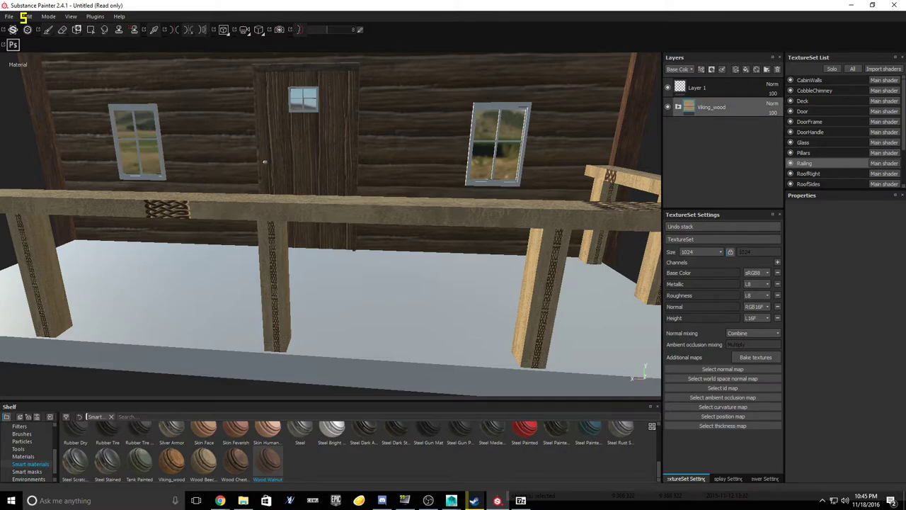
key("ctrl+z")
Step: Try the Wood Walnut smart material on the porch railing and delete its layer
left_click_drag(267, 462, 725, 96)
left_click_drag(510, 213, 535, 230, "alt")
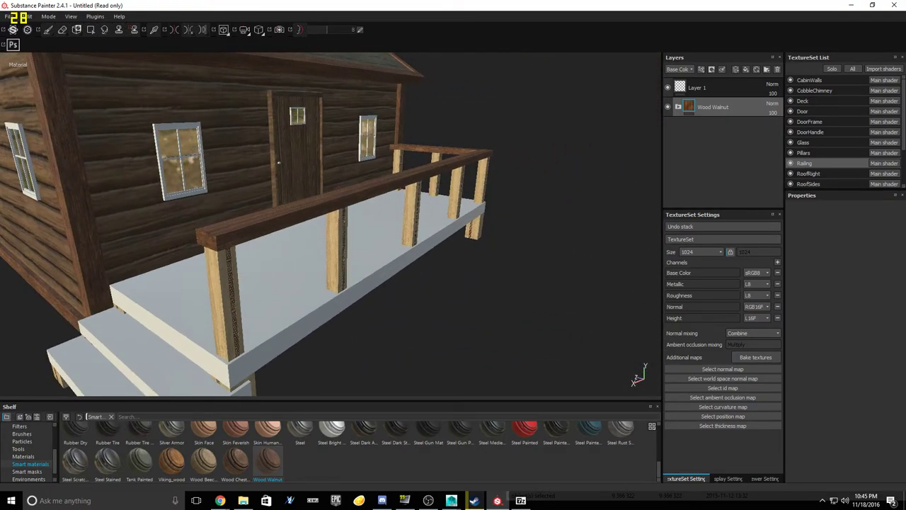
key("Delete")
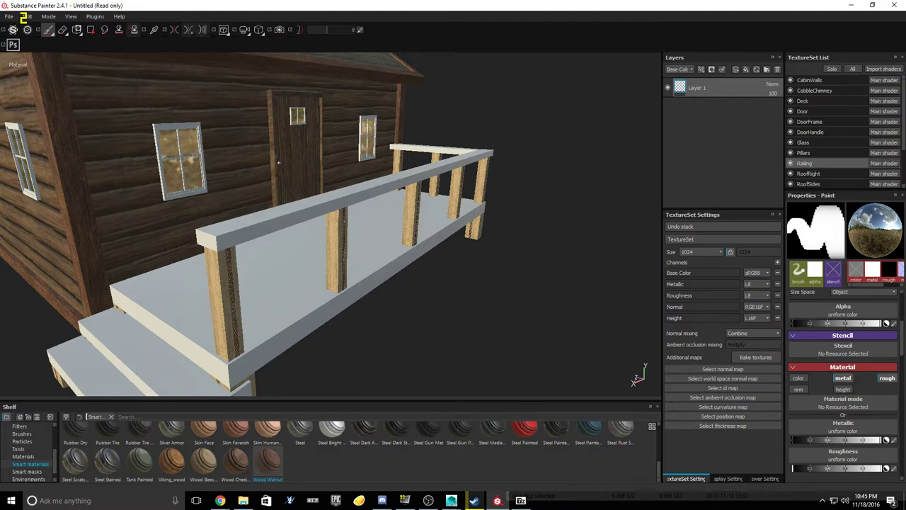
Step: Apply the Planks Old Beat material to the Railing texture set as a fill below Layer 1
left_click(24, 456)
scroll(361, 451, "down", 5)
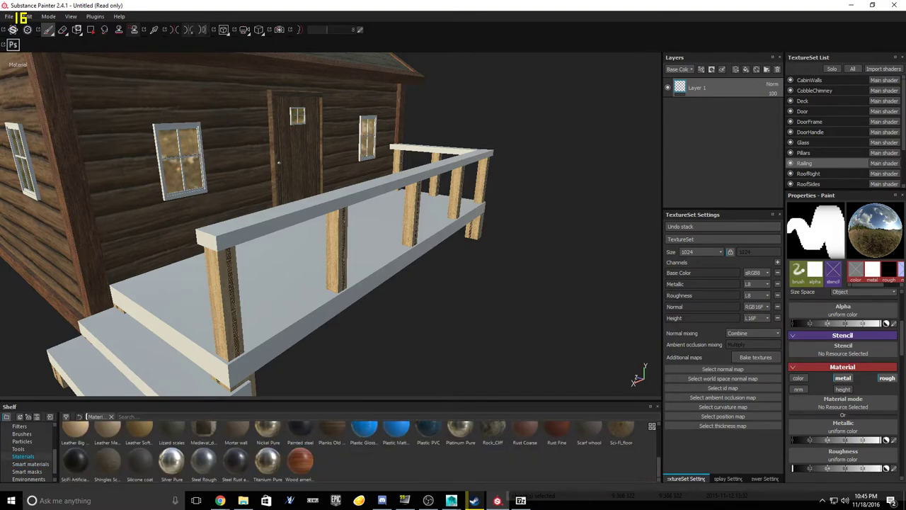
left_click_drag(332, 432, 722, 127)
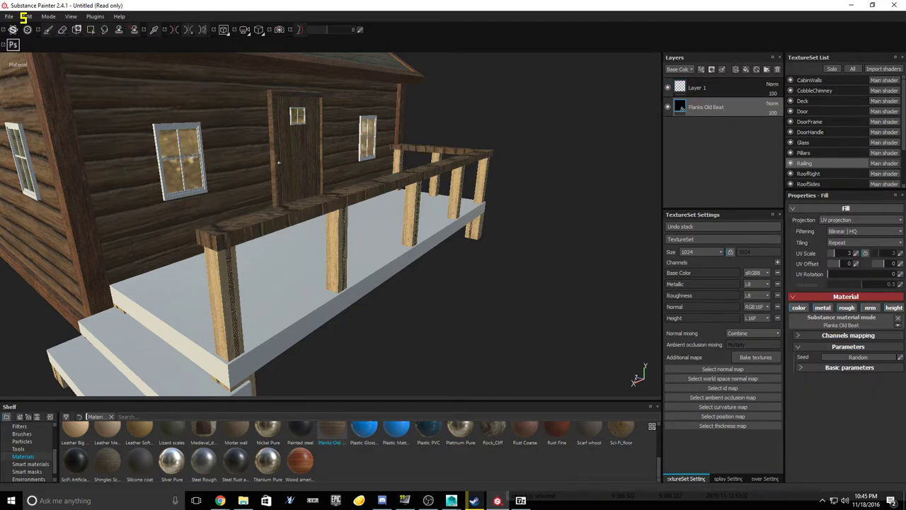
left_click_drag(333, 212, 340, 290, "alt")
scroll(339, 227, "up", 3)
left_click_drag(340, 227, 262, 162, "alt")
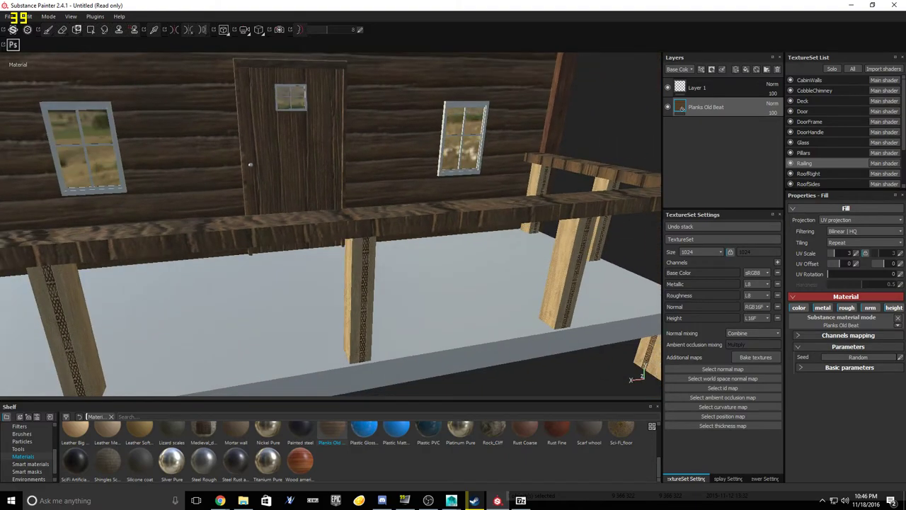
Step: Set the railing fill's projection to Tri-planar projection
left_click(860, 220)
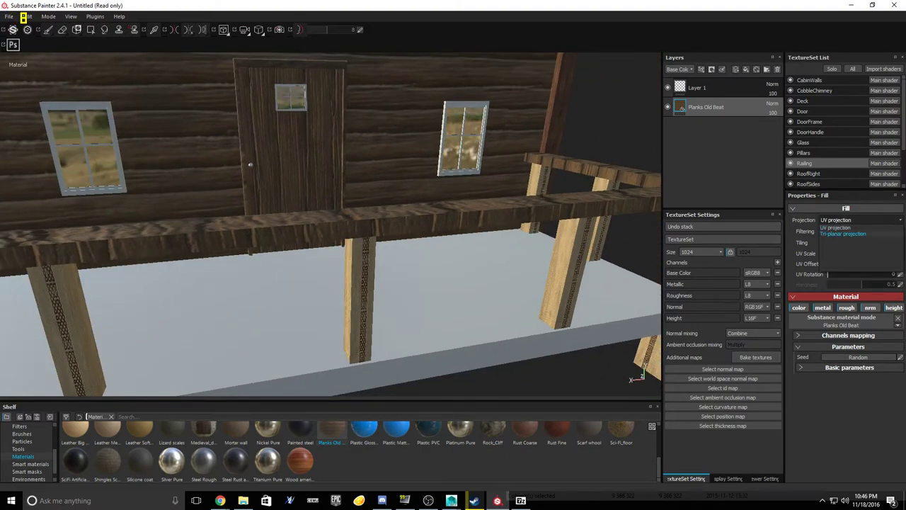
left_click(842, 233)
left_click_drag(396, 241, 510, 234, "alt")
scroll(330, 224, "up", 2)
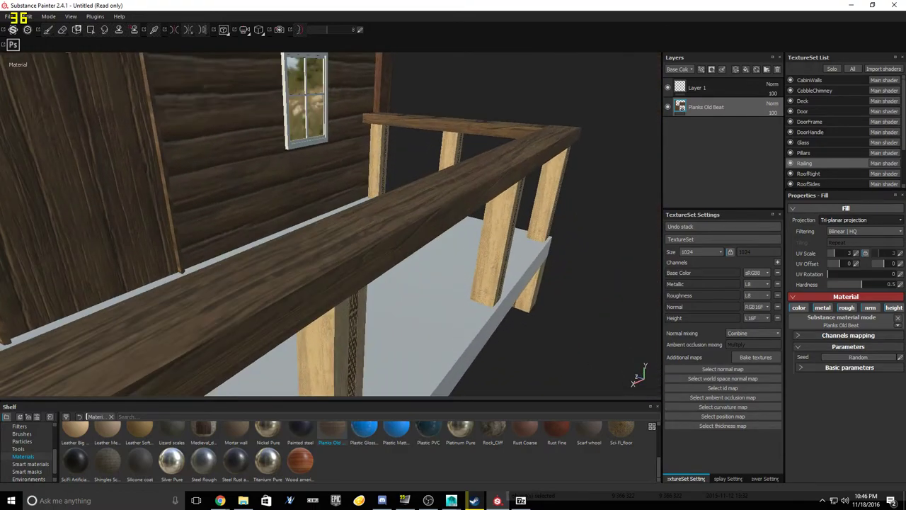
Step: Apply the Planks Old Beat material to the UnderWoof texture set on the underside of the roof overhang
scroll(331, 225, "down", 4)
left_click_drag(297, 248, 467, 234, "alt")
middle_click_drag(467, 233, 432, 166, "alt")
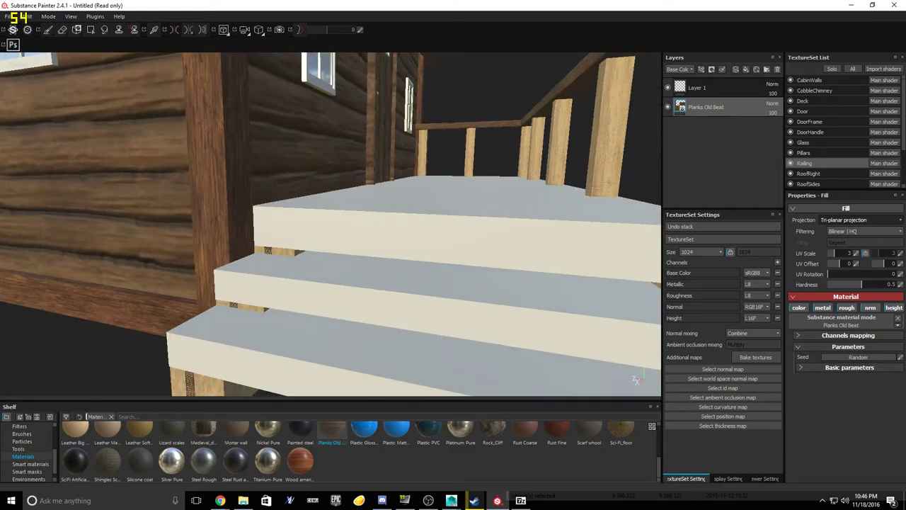
left_click_drag(424, 177, 428, 208, "alt")
scroll(839, 142, "down", 2)
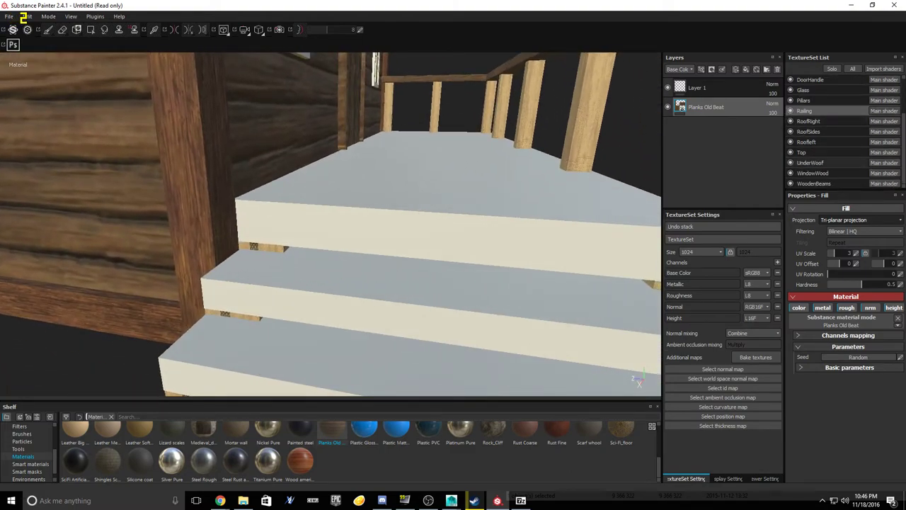
left_click(811, 163)
left_click_drag(388, 250, 397, 181, "alt")
middle_click_drag(397, 181, 524, 283, "alt")
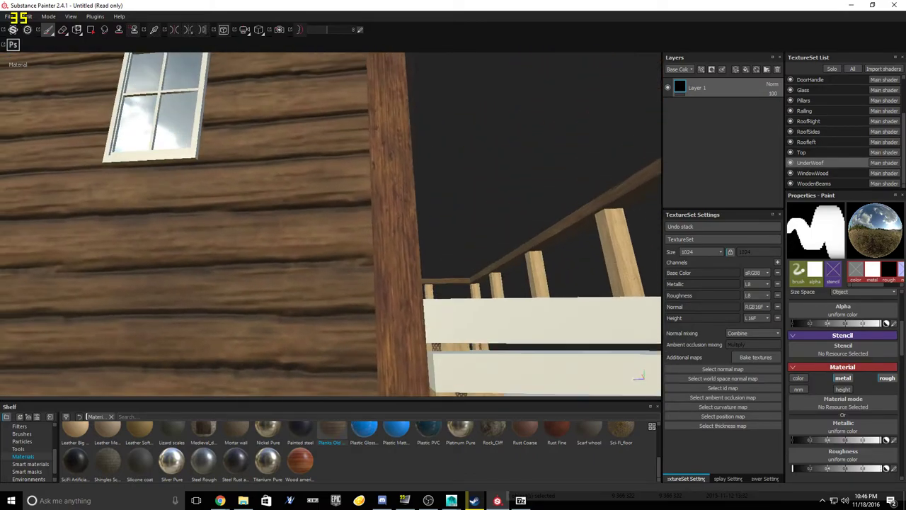
middle_click_drag(375, 95, 541, 255, "alt")
mouse_move(347, 156)
middle_mouse_down("alt")
mouse_move(414, 223)
mouse_move(459, 316)
middle_mouse_up("alt")
left_click_drag(460, 317, 489, 303, "alt")
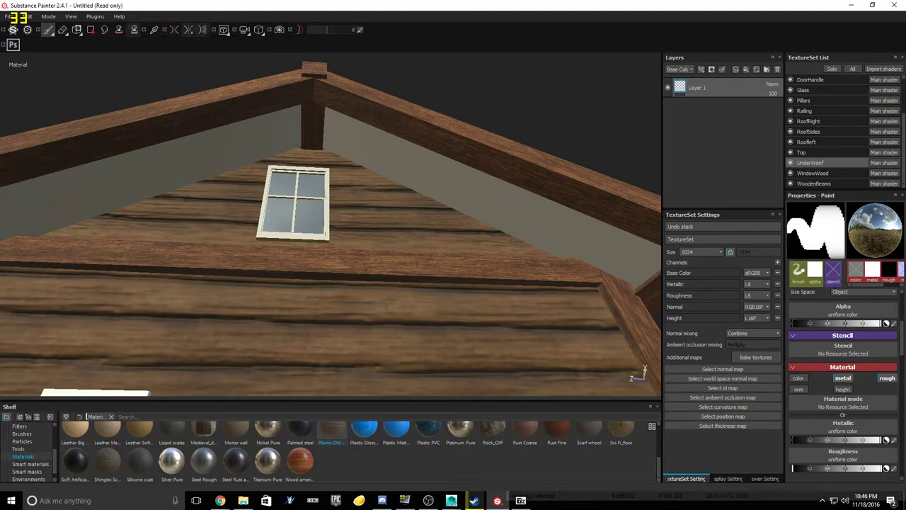
left_click_drag(332, 431, 715, 99)
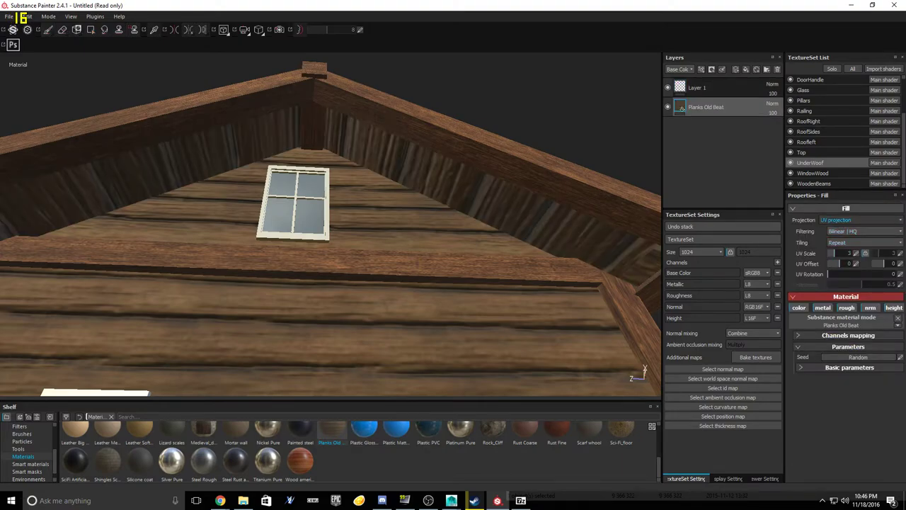
Step: Set the roof underside's plank fill to Tri-planar projection with a UV Scale of 5
left_click(844, 220)
left_click(844, 232)
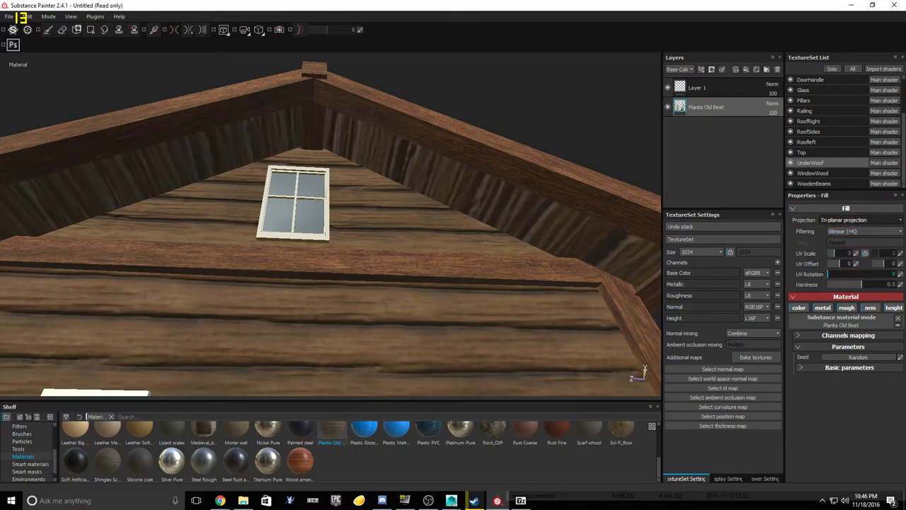
left_click(856, 253)
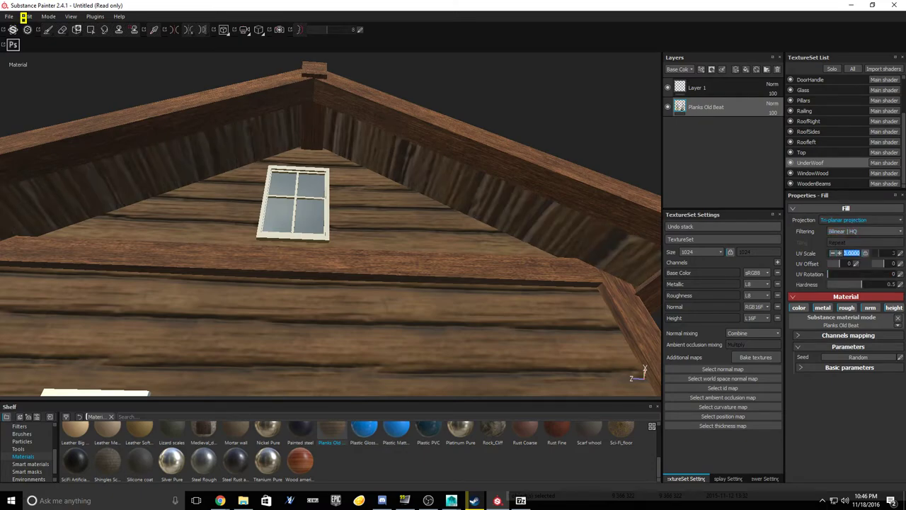
key("Return")
left_click_drag(425, 234, 248, 234, "alt")
scroll(330, 226, "down", 8)
left_click_drag(396, 220, 297, 245, "alt")
middle_click_drag(396, 241, 220, 213, "alt")
scroll(331, 225, "up", 2)
scroll(331, 226, "up", 4)
left_click_drag(298, 269, 345, 261, "alt")
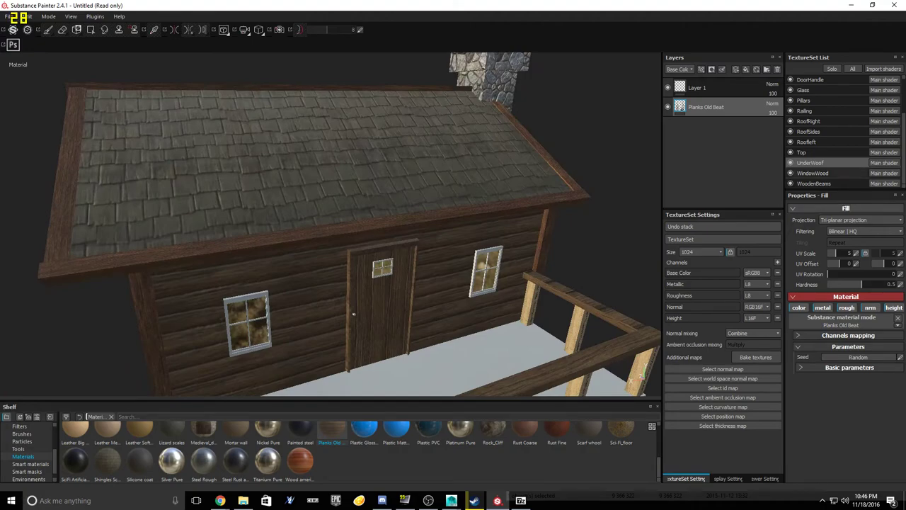
Step: Apply the Planks Old Beat material to the WindowWood texture set with Tri-planar projection
left_click(813, 173)
left_click_drag(479, 248, 486, 177, "alt")
scroll(486, 177, "up", 6)
right_click_drag(486, 179, 569, 185, "alt")
middle_click_drag(570, 186, 333, 156, "alt")
right_click_drag(333, 156, 630, 140, "alt")
middle_click_drag(630, 139, 676, 223, "alt")
middle_click_drag(430, 215, 439, 227, "alt")
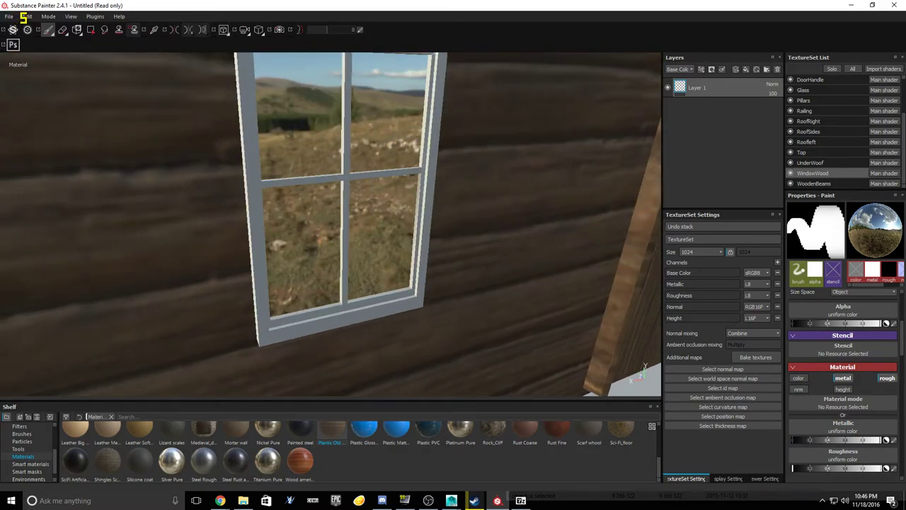
left_click_drag(438, 226, 357, 180, "alt")
left_click(846, 221)
left_click(846, 231)
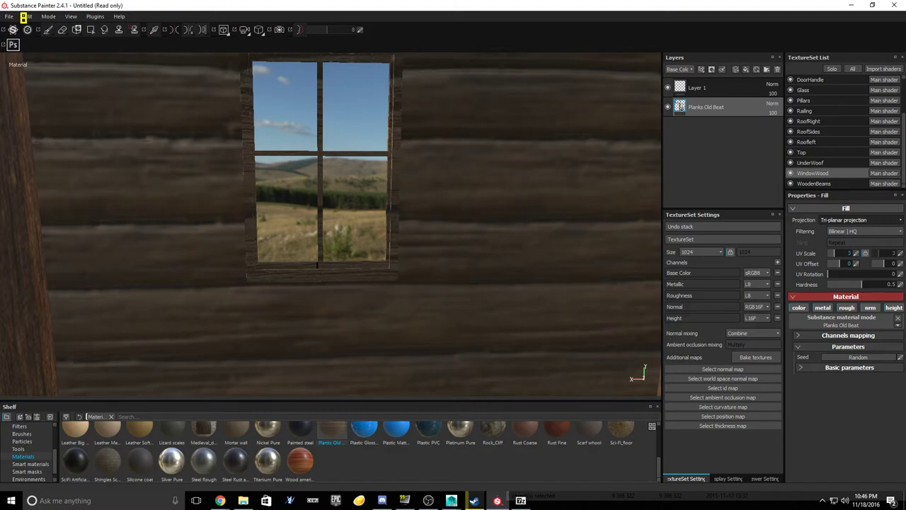
Step: Set the window frame fill's UV Scale to 1 and inspect the frame's lower edge up close
type("1")
key("Return")
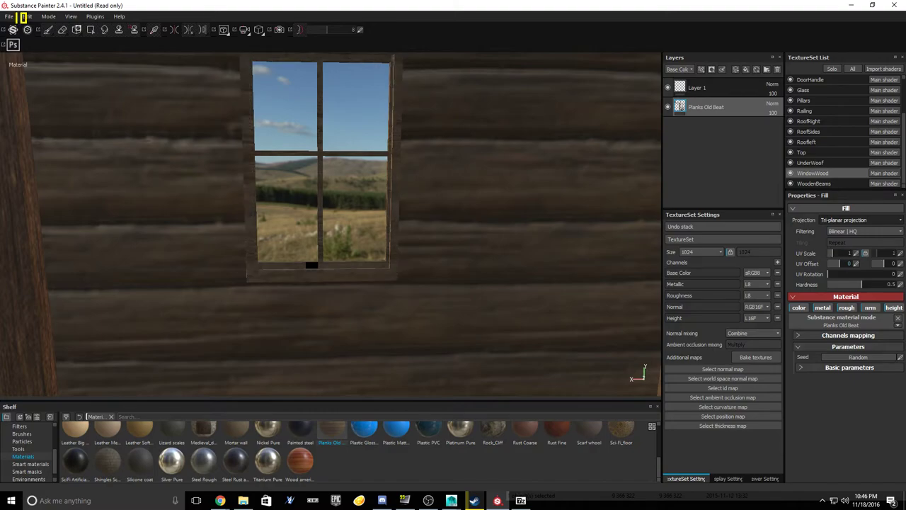
scroll(273, 261, "up", 6)
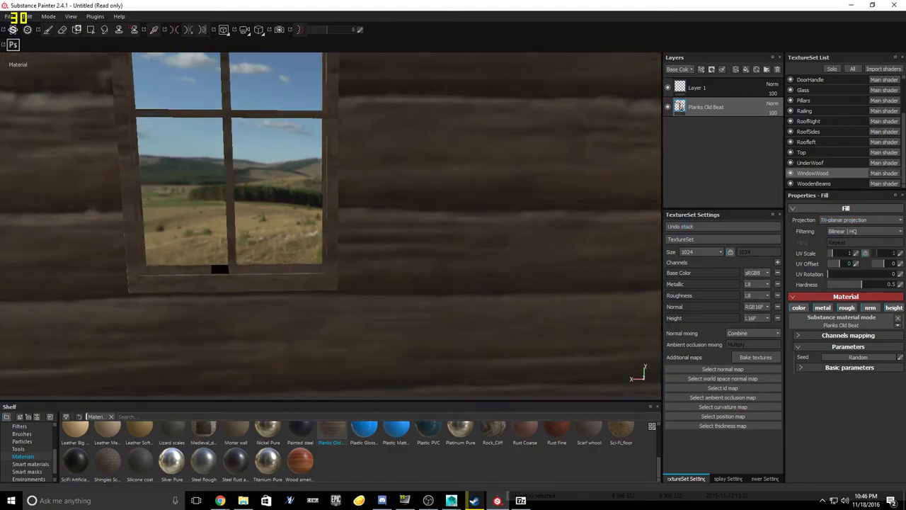
scroll(318, 261, "up", 3)
left_click_drag(319, 260, 304, 272, "alt")
Step: Switch to Maya, select a face on the window frame beside the front door and show the Modeling Toolkit
left_click(451, 501)
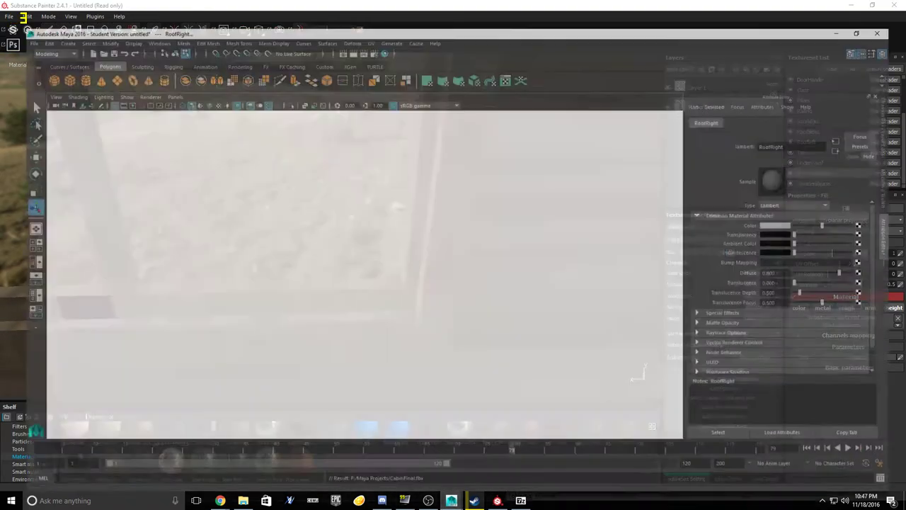
left_click_drag(333, 283, 383, 269, "alt")
scroll(410, 241, "up", 12)
middle_click_drag(382, 269, 312, 397, "alt")
left_click_drag(368, 283, 248, 276, "alt")
middle_click_drag(354, 269, 280, 287, "alt")
left_click(335, 142)
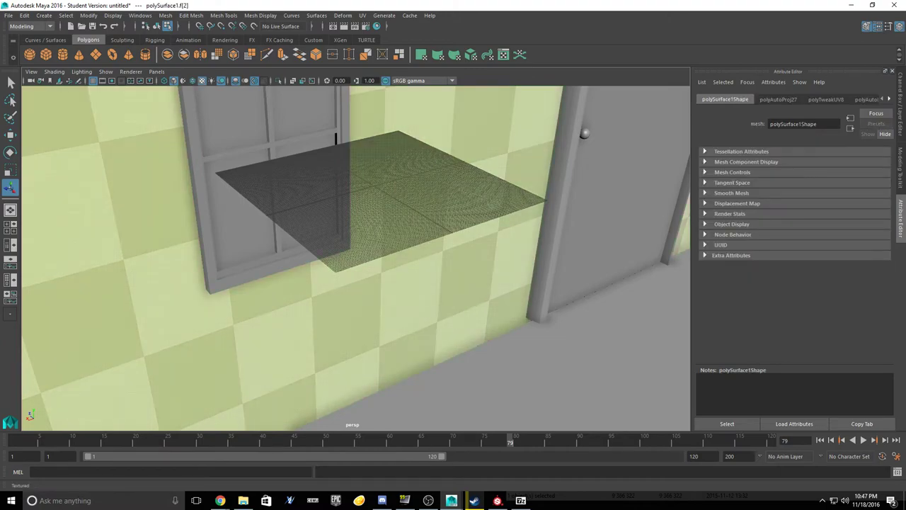
scroll(356, 258, "up", 5)
scroll(356, 259, "down", 5)
left_click(900, 219)
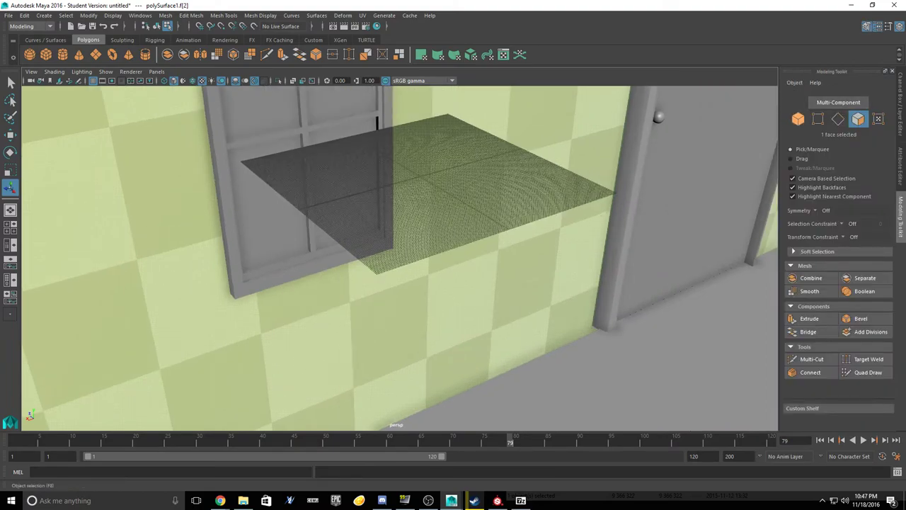
Step: Select the whole window frame mesh in object mode and examine the topology along its lower edge
left_click(798, 119)
left_click(329, 252)
mouse_move(329, 253)
left_mouse_down("alt")
mouse_move(425, 238)
mouse_move(354, 250)
mouse_move(382, 255)
mouse_move(339, 249)
mouse_move(340, 260)
mouse_move(325, 261)
left_mouse_up("alt")
scroll(354, 250, "down", 2)
scroll(354, 250, "up", 5)
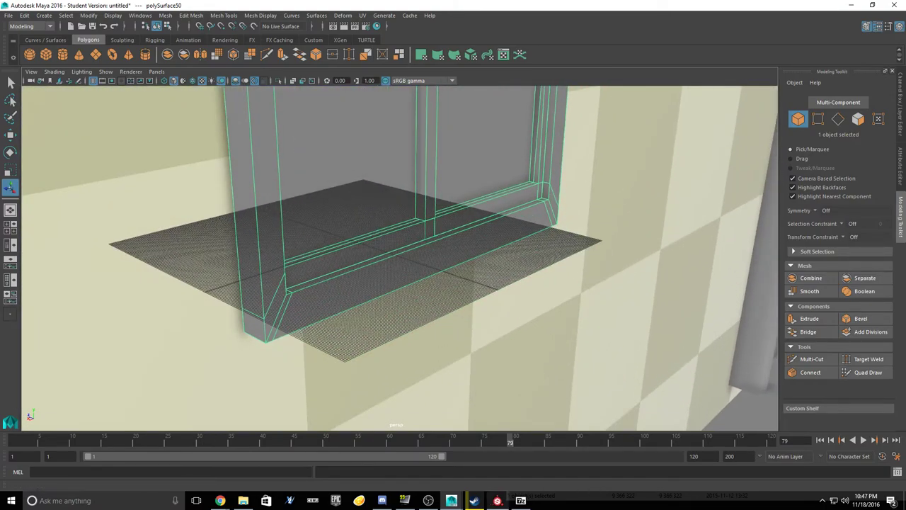
Step: Switch to Substance Painter, randomize the WindowWood fill's seed and change its projection to UV projection
left_click(498, 501)
left_click_drag(332, 226, 389, 244, "alt")
middle_click_drag(180, 291, 454, 215, "alt")
left_click_drag(425, 240, 411, 145, "alt")
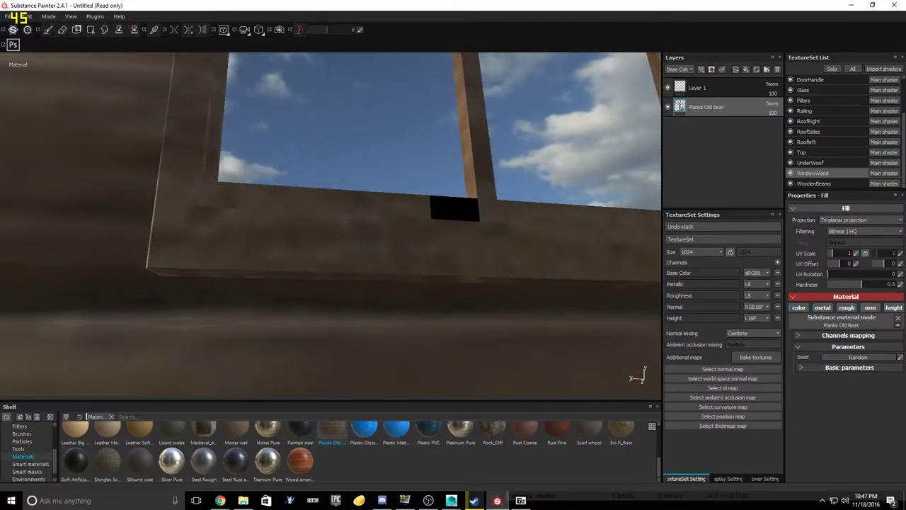
left_click(858, 357)
left_click(860, 220)
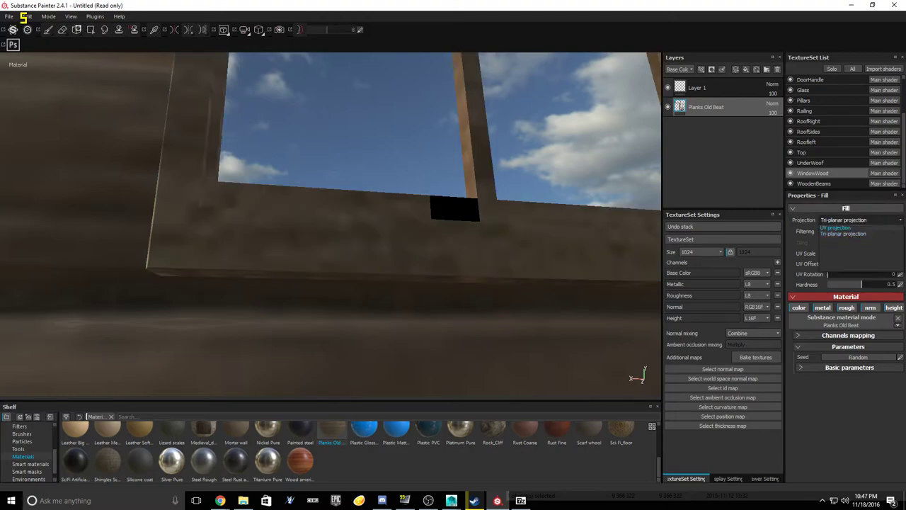
left_click(843, 229)
left_click_drag(333, 213, 343, 266, "alt")
scroll(344, 266, "down", 4)
scroll(417, 269, "down", 5)
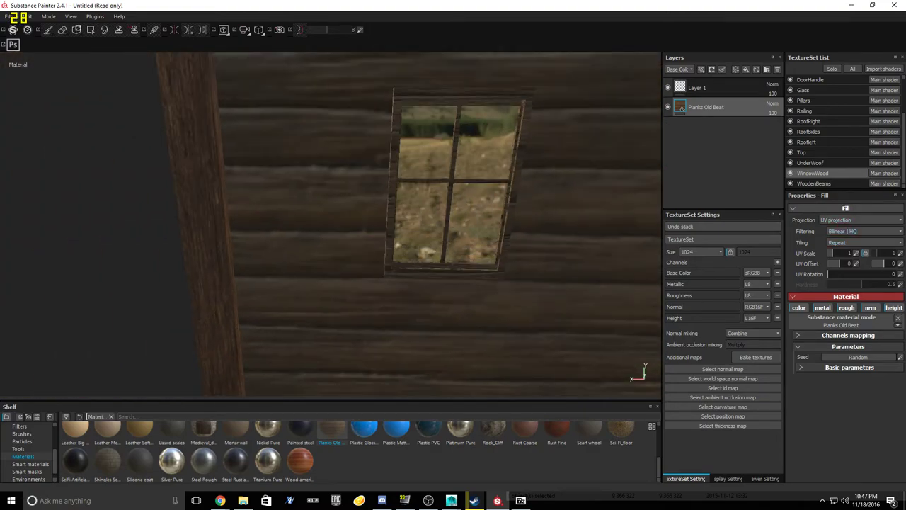
Step: Set the WindowWood plank fill's UV Scale to 0.5
left_click(856, 253)
type("0.5")
key("Return")
left_click_drag(397, 213, 305, 223, "alt")
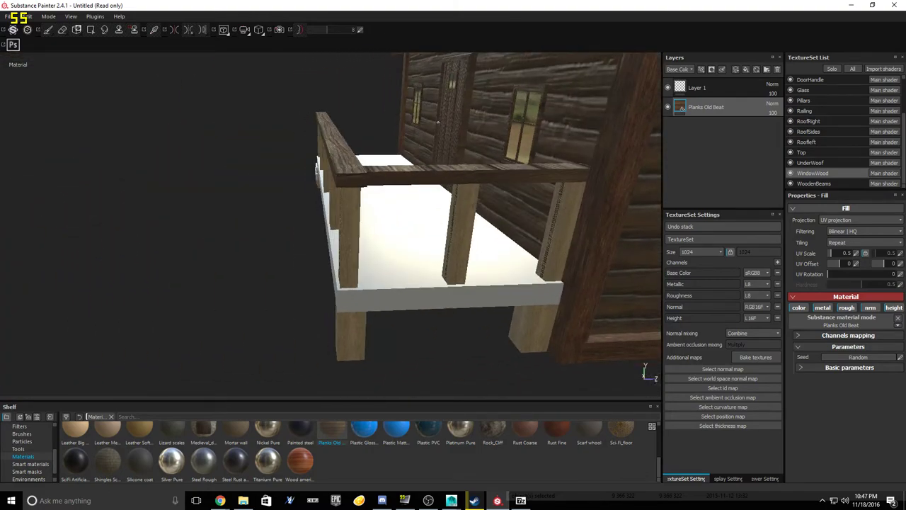
Step: Apply the Planks Old Beat material to the Deck texture set and set its UV Rotation to 90
scroll(814, 152, "up", 3)
left_click(814, 100)
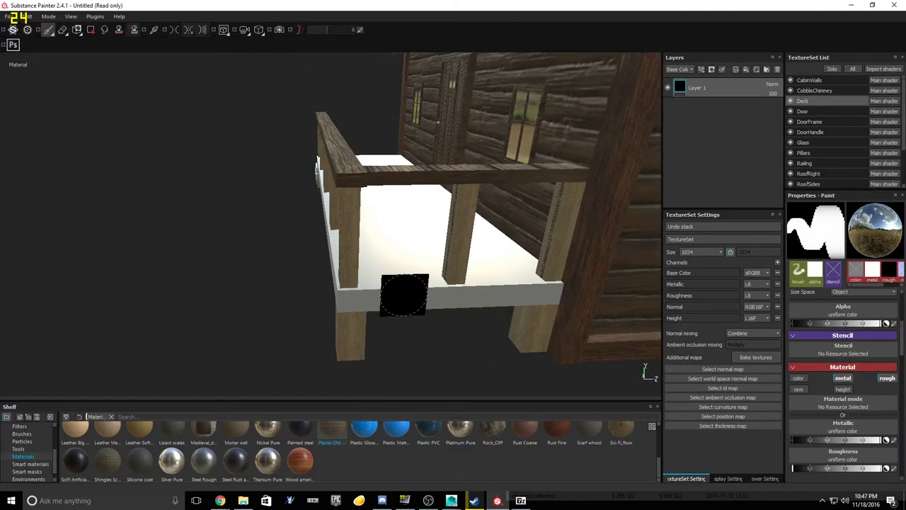
left_click_drag(332, 431, 722, 98)
left_click_drag(298, 198, 496, 269, "alt")
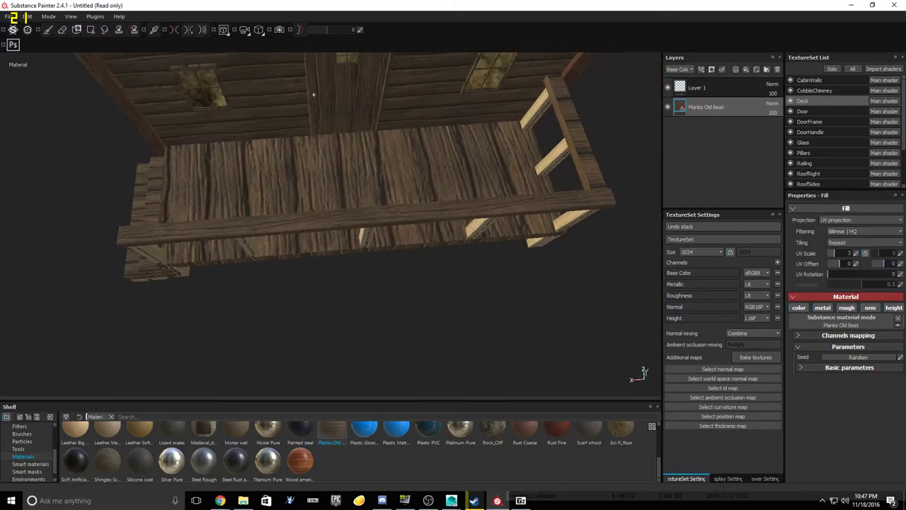
left_click(900, 274)
type("90")
key("Return")
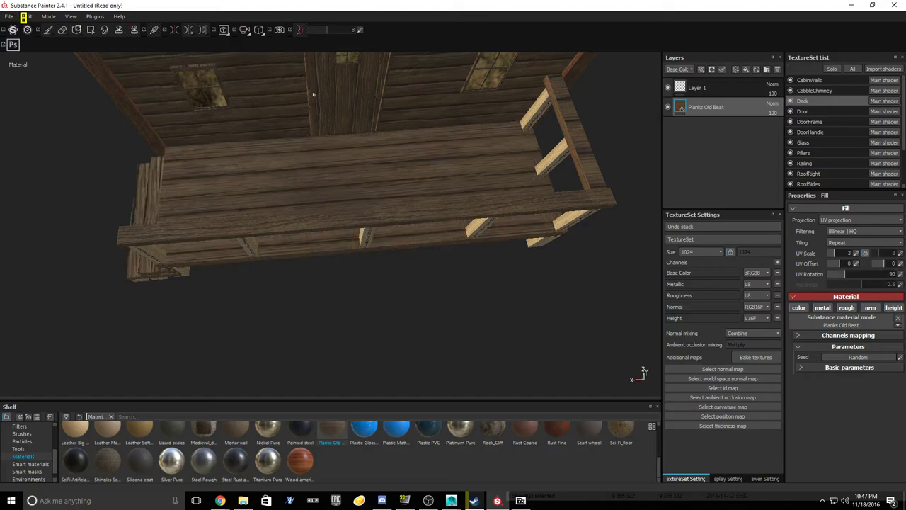
Step: Examine the textured deck up close and the whole cabin exterior from several angles
left_click_drag(311, 240, 354, 216, "alt")
right_click_drag(364, 357, 524, 276, "alt")
left_click_drag(524, 276, 496, 212, "alt")
middle_click_drag(496, 212, 183, 242, "alt")
left_click_drag(424, 241, 244, 188, "alt")
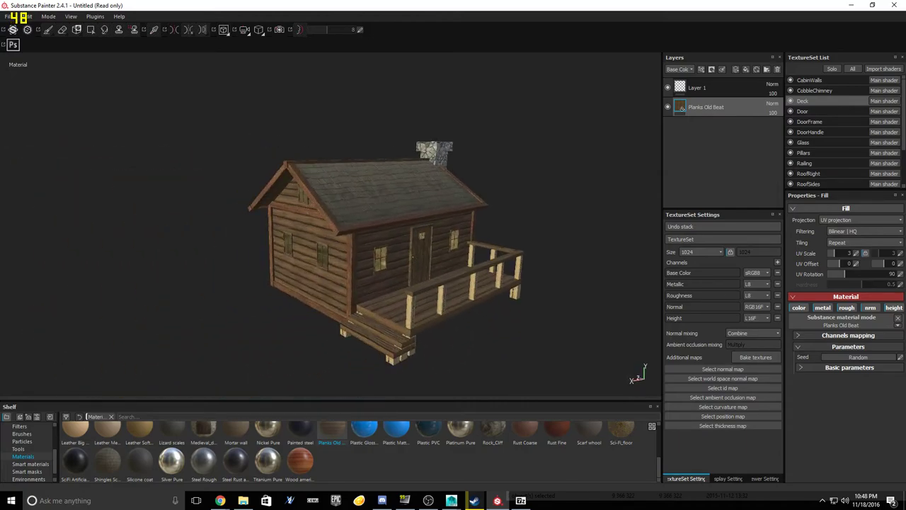
left_click_drag(396, 241, 331, 244, "alt")
middle_click_drag(332, 245, 274, 261, "alt")
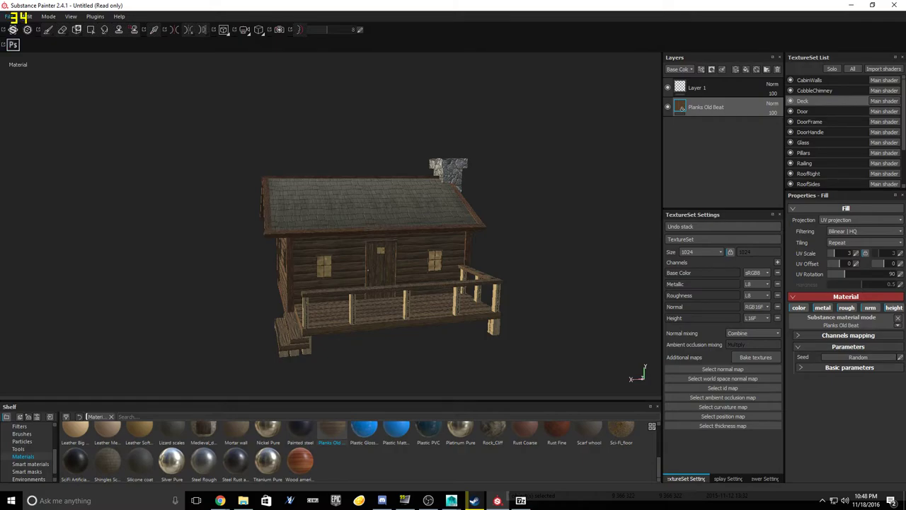
Step: Open the texture export settings and set the export config to Unreal Engine 4 (Packed)
left_click(10, 16)
left_click(28, 143)
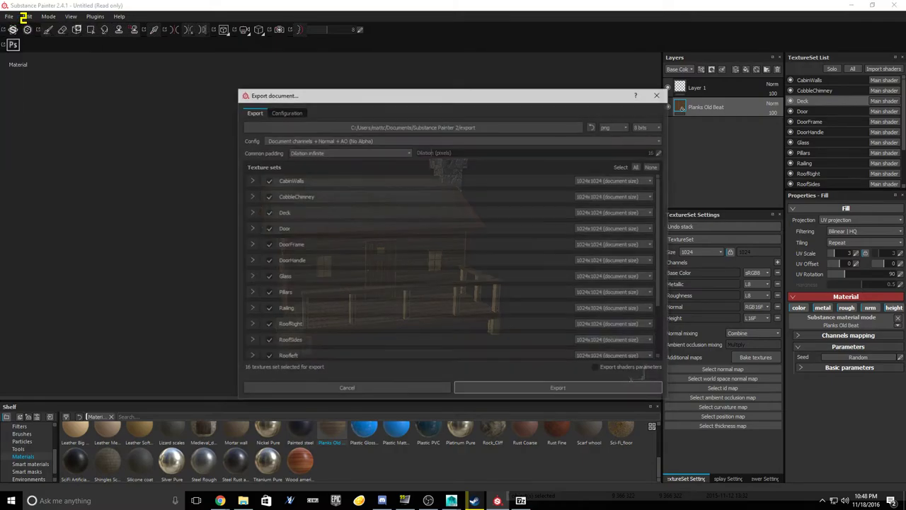
left_click(396, 140)
scroll(396, 195, "down", 5)
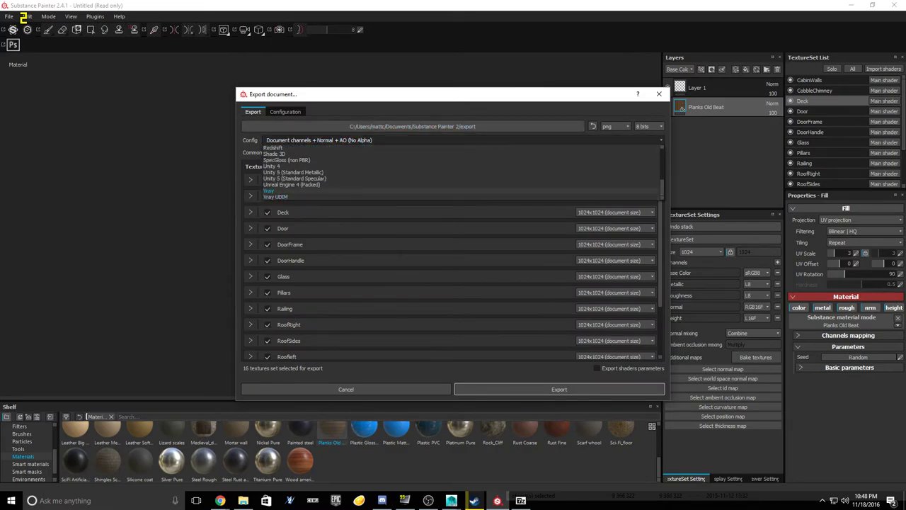
left_click(297, 190)
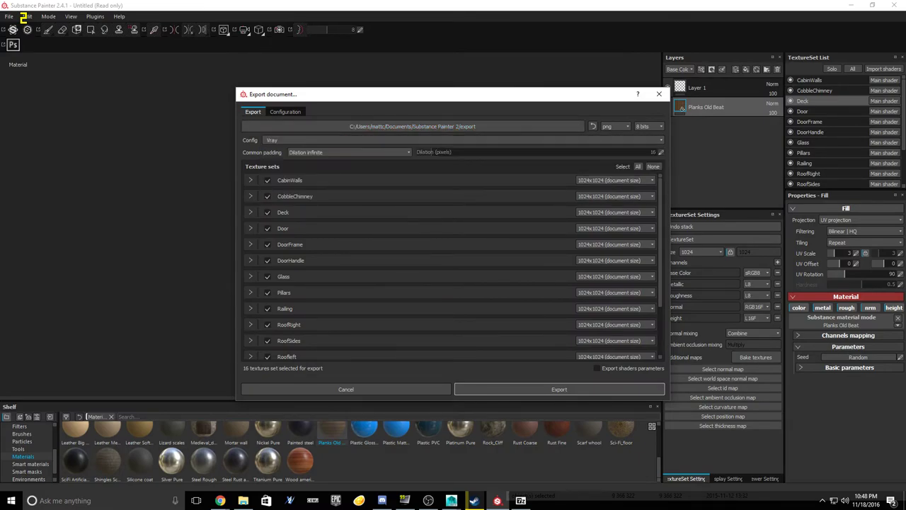
left_click(396, 140)
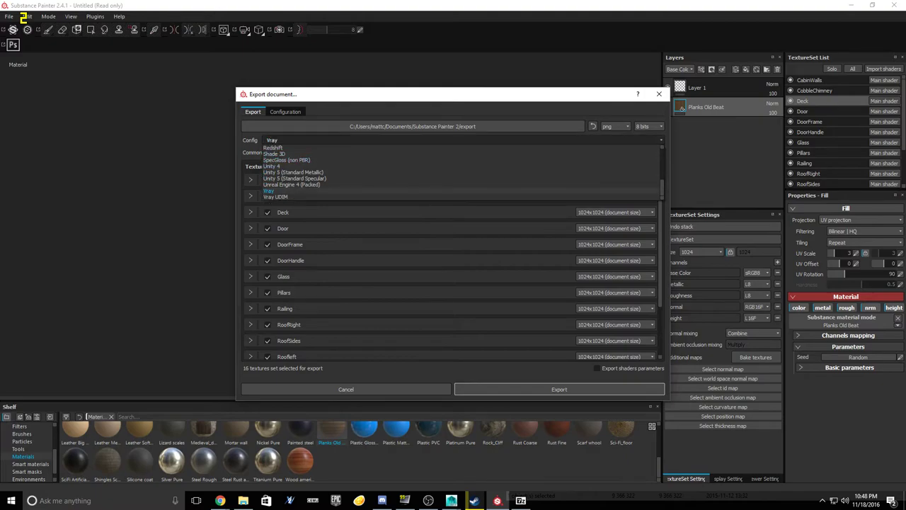
left_click(298, 184)
Step: Create a folder named Cabin inside the export directory and choose it as the export destination
left_click(413, 126)
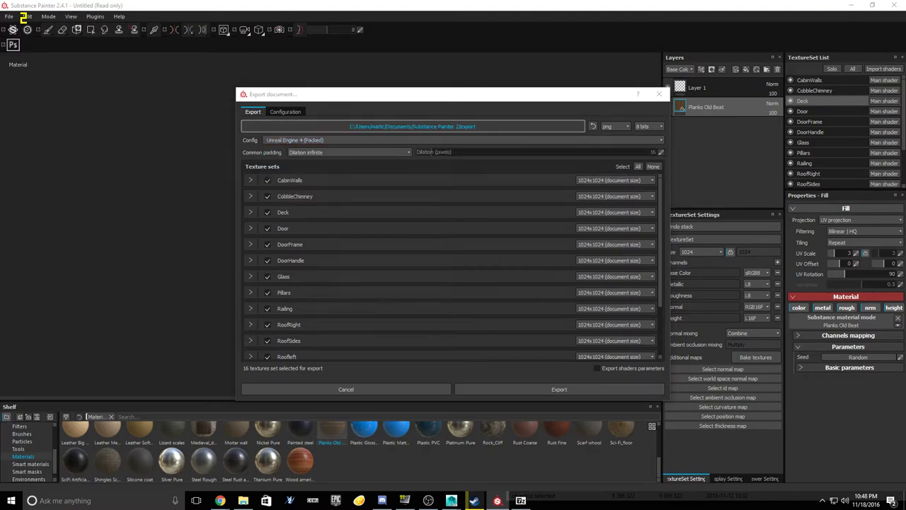
right_click(380, 231)
mouse_move(432, 344)
left_click(507, 344)
type("Cab")
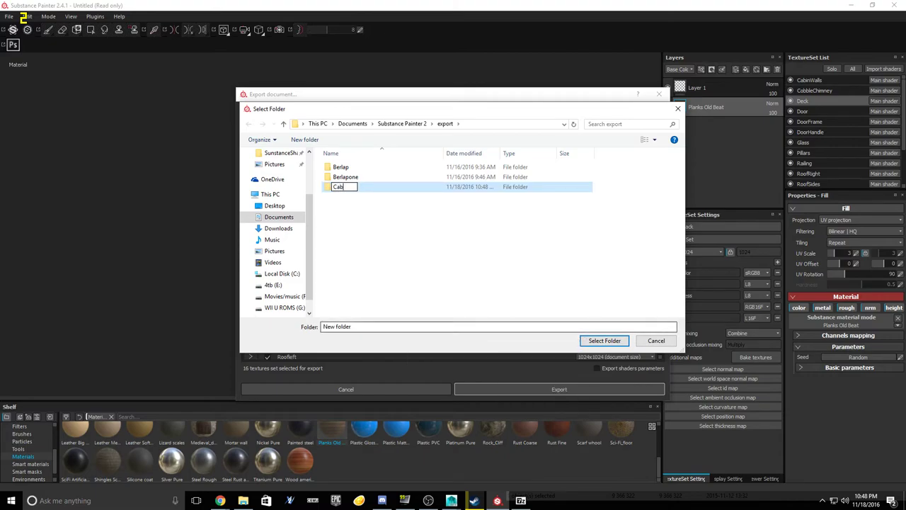
type("in")
key("Return")
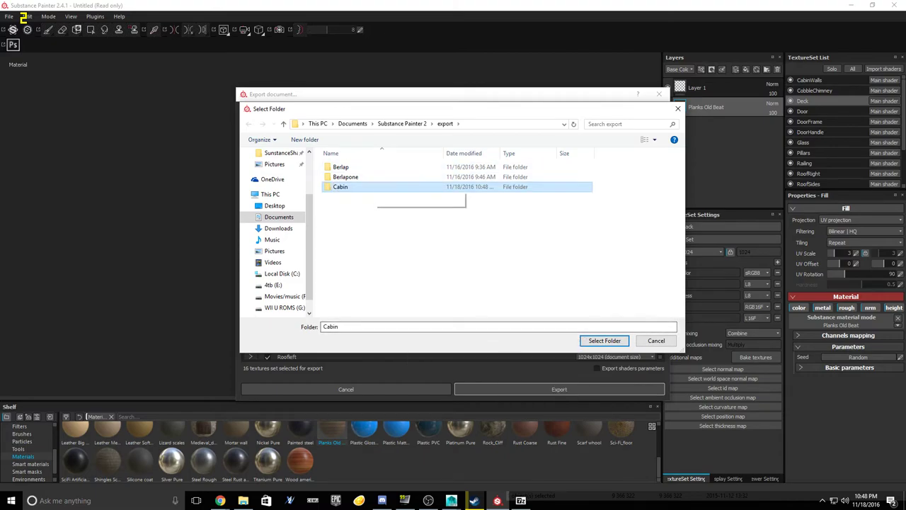
key("Return")
key("Return")
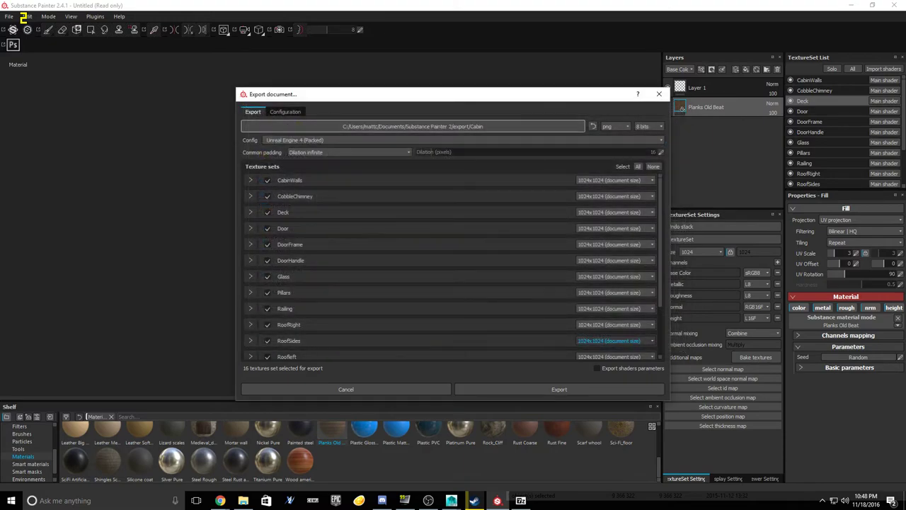
Step: Set the export file format to targa
left_click(615, 127)
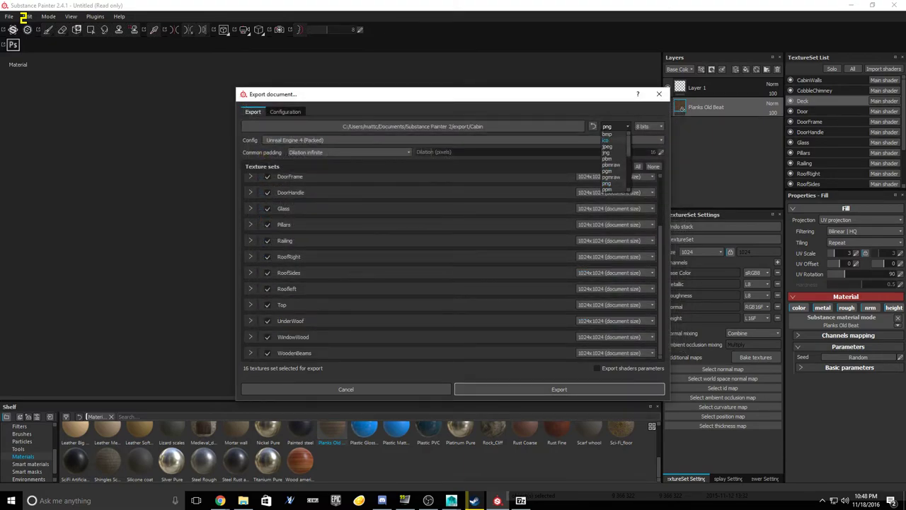
scroll(609, 163, "down", 3)
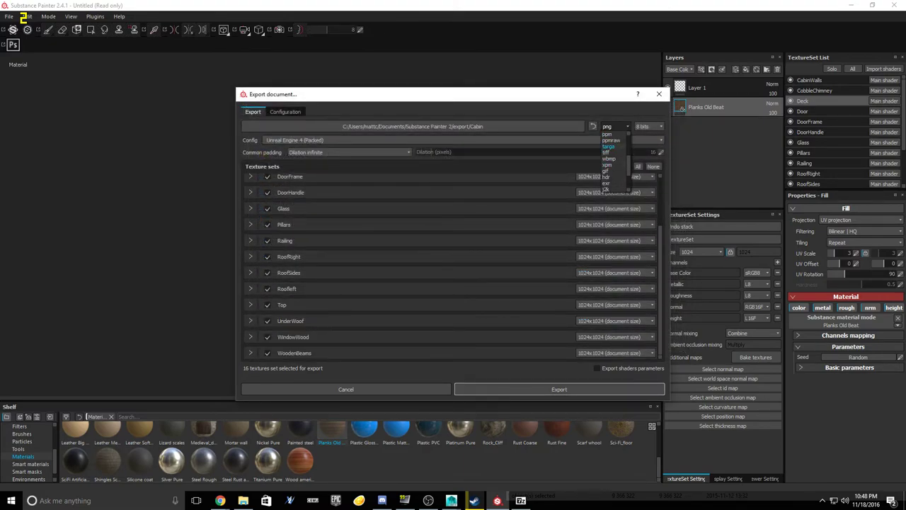
left_click(608, 146)
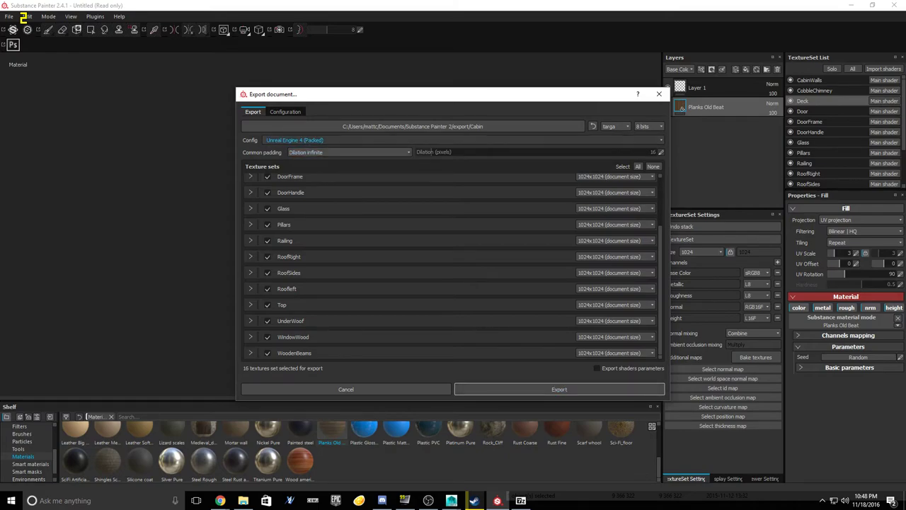
Step: Set the export size to 2048x2048 for CabinWalls, CobbleChimney, Deck, Door, DoorFrame, DoorHandle and Glass
scroll(451, 265, "up", 3)
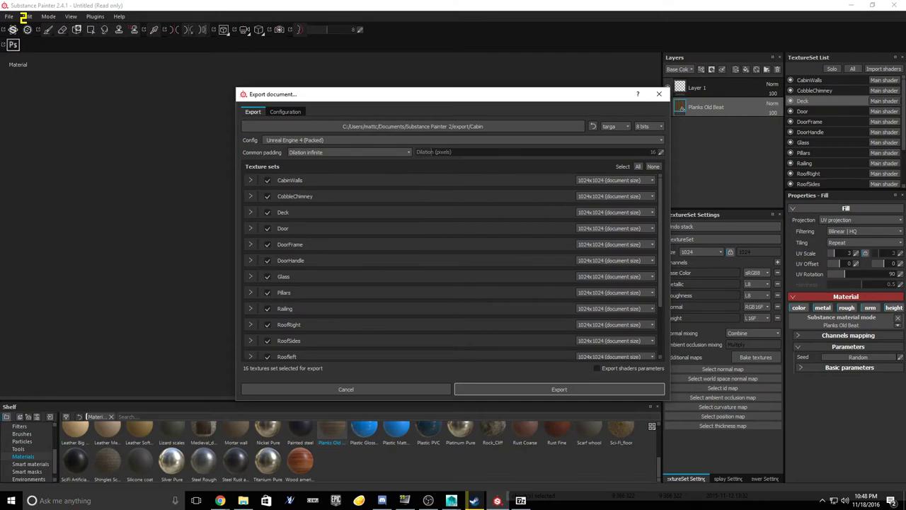
left_click(615, 180)
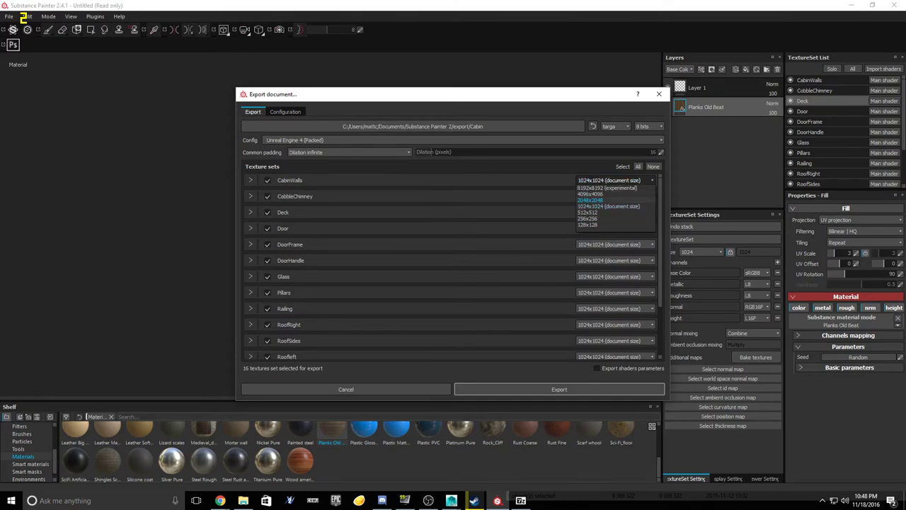
left_click(591, 200)
left_click(615, 196)
left_click(590, 216)
left_click(614, 212)
left_click(609, 231)
left_click(609, 229)
left_click(609, 247)
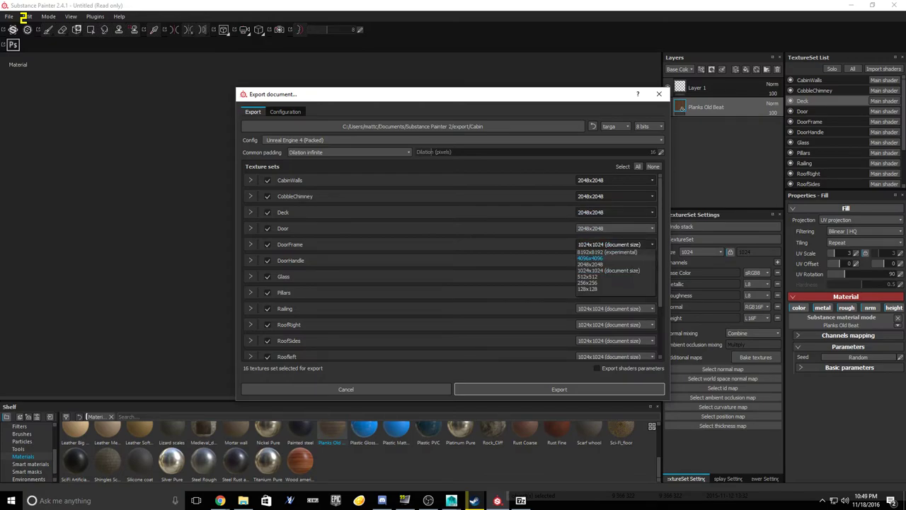
left_click(591, 264)
left_click(615, 260)
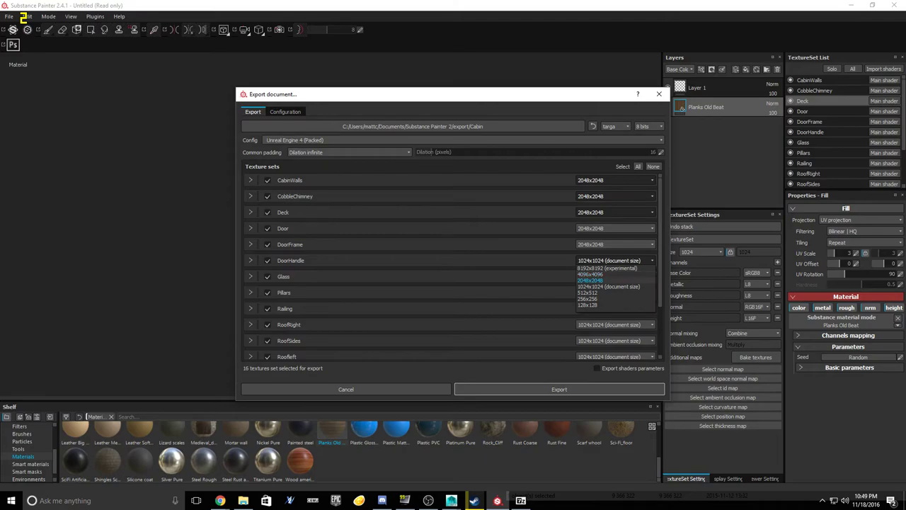
left_click(591, 280)
left_click(602, 277)
left_click(592, 296)
Step: Set the export size to 2048x2048 for the Pillars, Railing, RoofRight, RoofSides and Roofleft texture sets
scroll(594, 295, "down", 2)
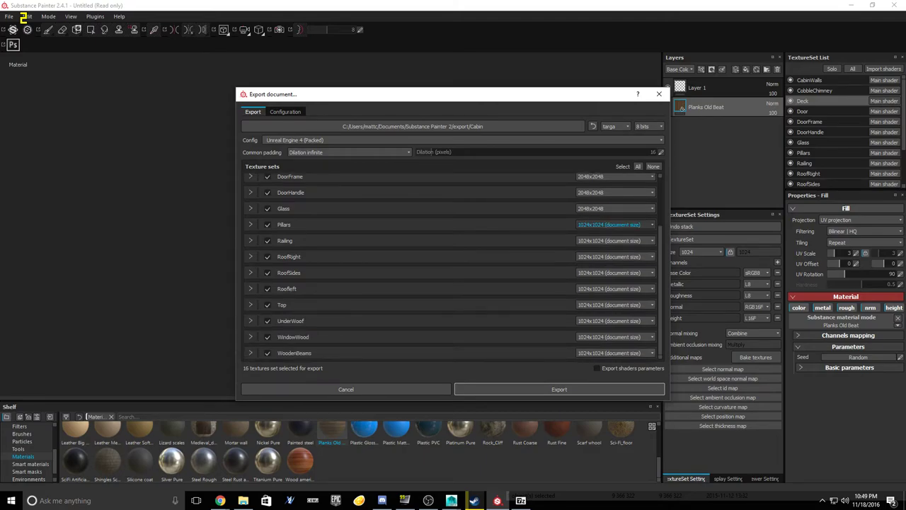
left_click(615, 224)
left_click(591, 239)
left_click(610, 240)
left_click(591, 260)
left_click(610, 256)
left_click(591, 276)
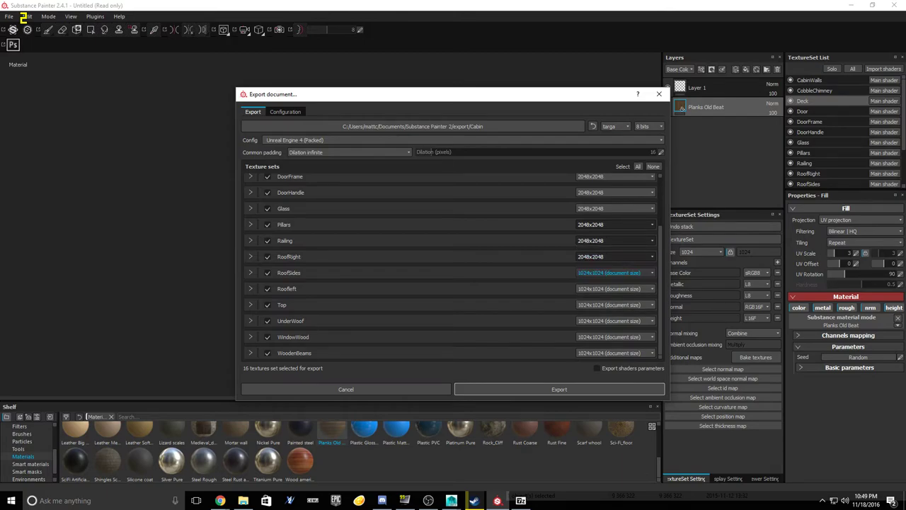
left_click(611, 273)
left_click(590, 293)
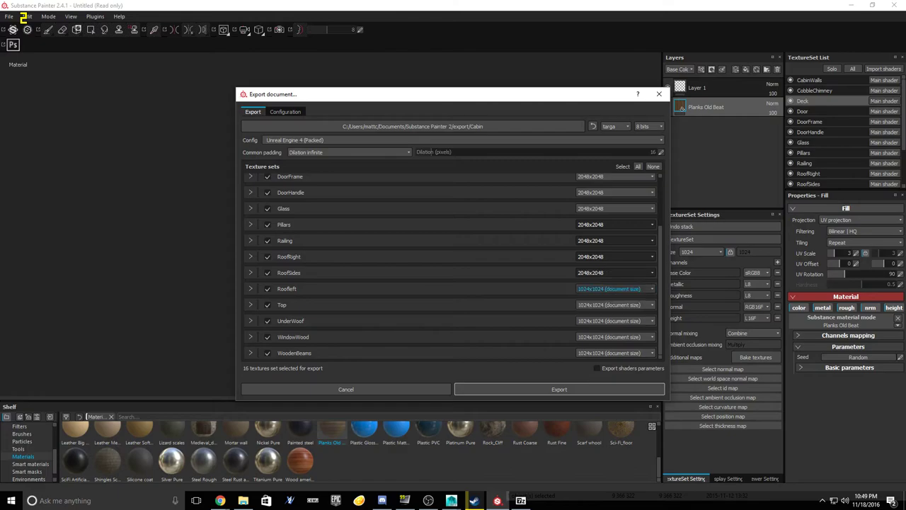
left_click(611, 289)
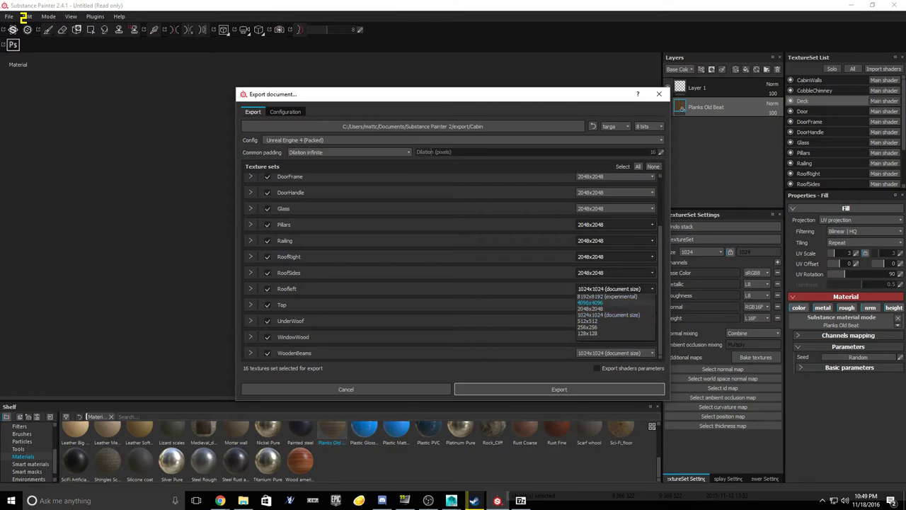
left_click(590, 309)
Step: Set the export size to 2048x2048 for the Top, UnderWoof, WindowWood and WoodenBeams texture sets
left_click(610, 305)
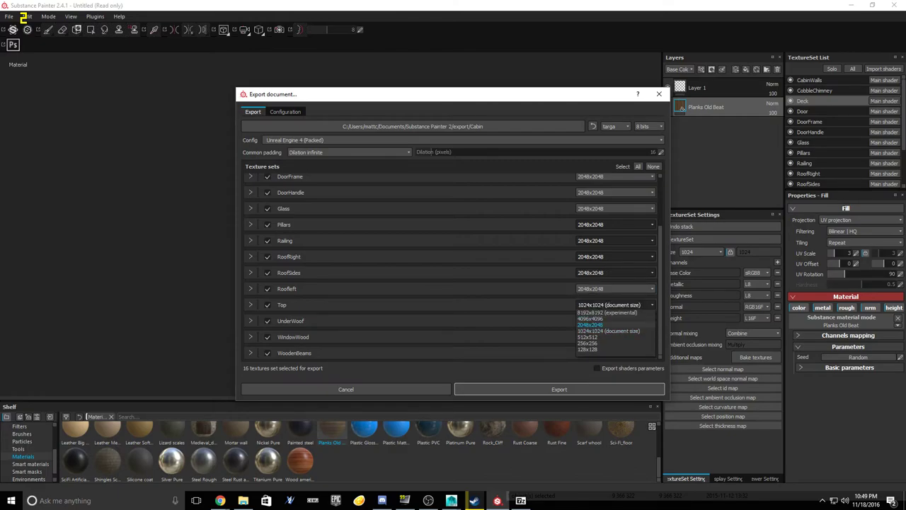
left_click(591, 324)
left_click(610, 321)
left_click(590, 340)
left_click(610, 337)
left_click(590, 356)
left_click(610, 353)
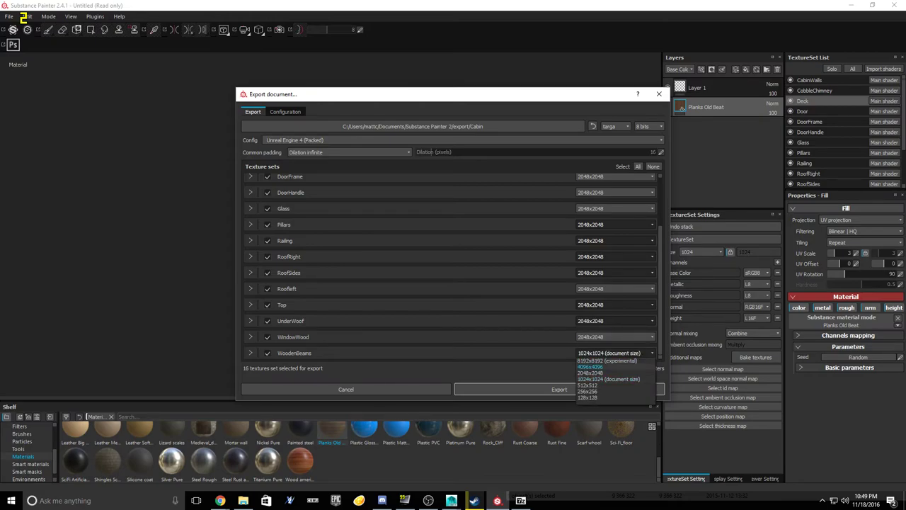
left_click(591, 372)
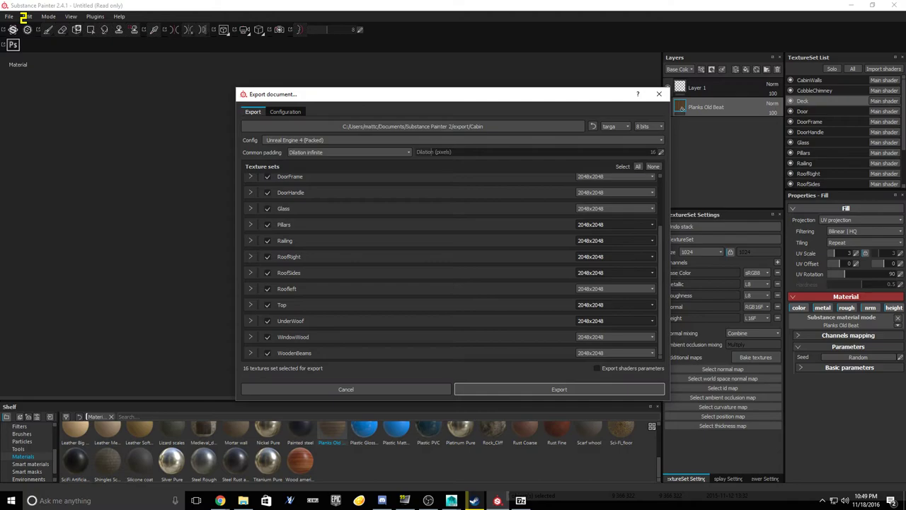
Step: Reselect 2048x2048 as RoofRight's export size and reposition the export dialog
scroll(451, 266, "up", 1)
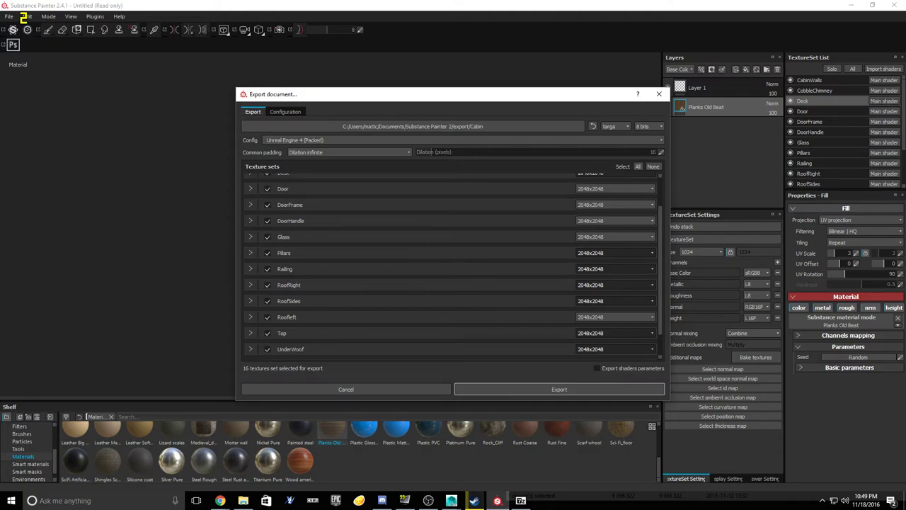
left_click(610, 285)
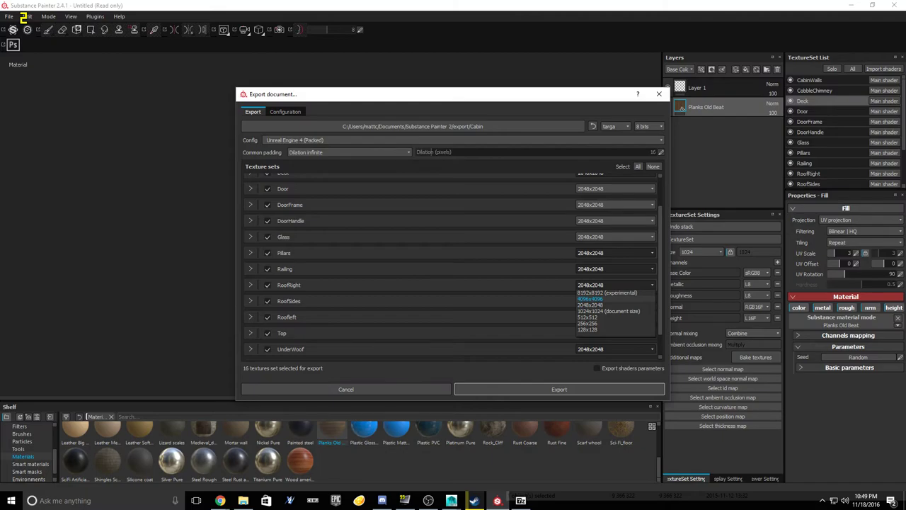
left_click(600, 305)
left_click_drag(413, 98, 395, 82)
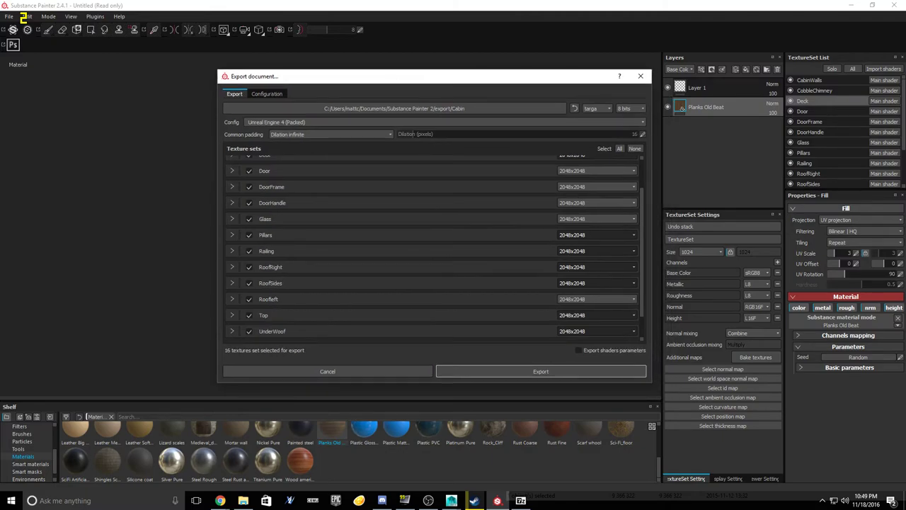
Step: Export the selected texture sets and dismiss the completion message
key("Return")
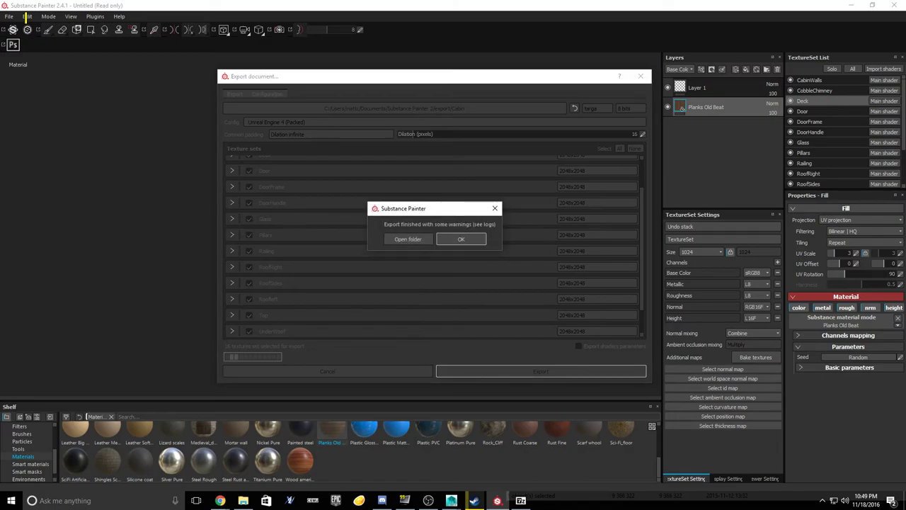
key("Return")
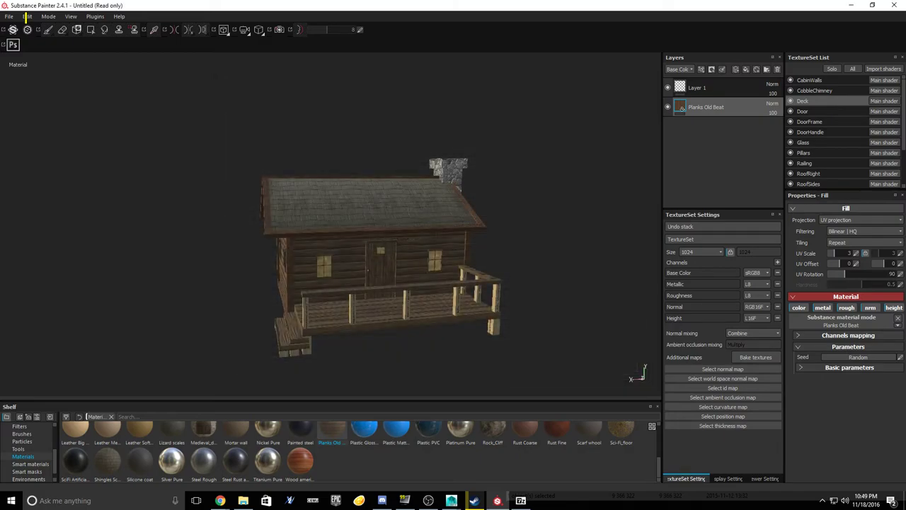
Step: Add an ambient occlusion channel to the CabinWalls texture set
left_click_drag(340, 226, 404, 185, "alt")
scroll(330, 224, "up", 3)
left_click_drag(340, 212, 347, 241, "alt")
left_click(814, 80)
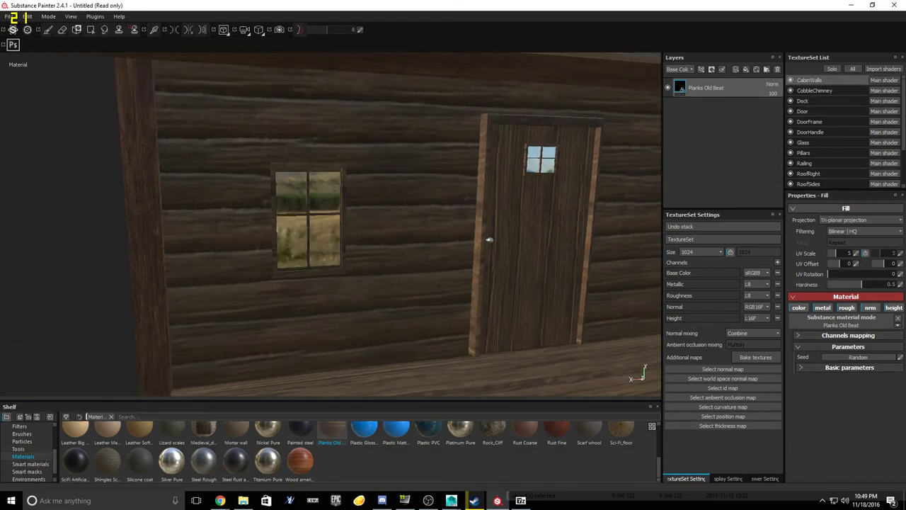
left_click(777, 262)
left_click(800, 269)
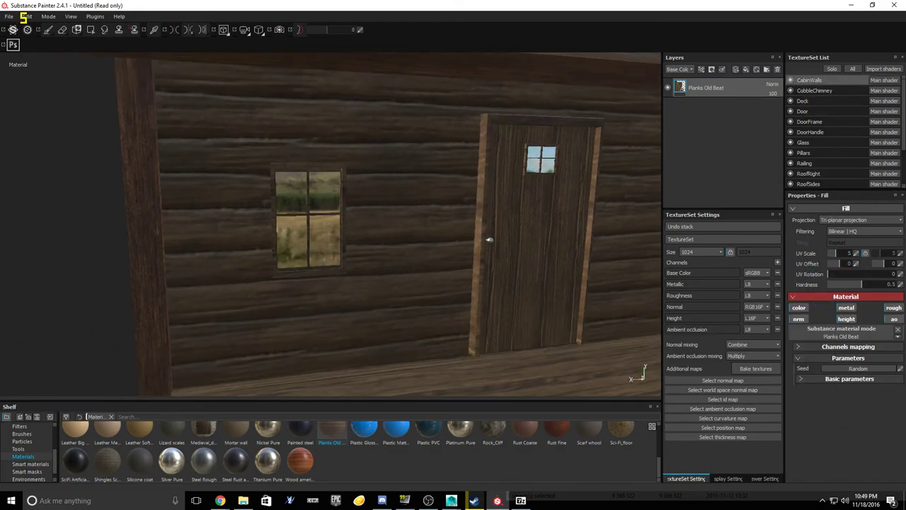
Step: Add an ambient occlusion channel to the Deck texture set and delete its empty Layer 1
left_click_drag(425, 212, 424, 304, "alt")
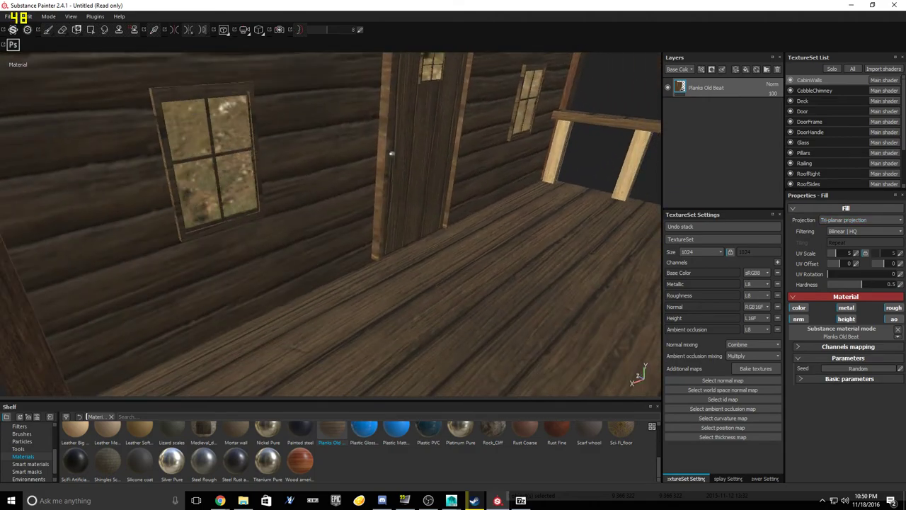
left_click(803, 101)
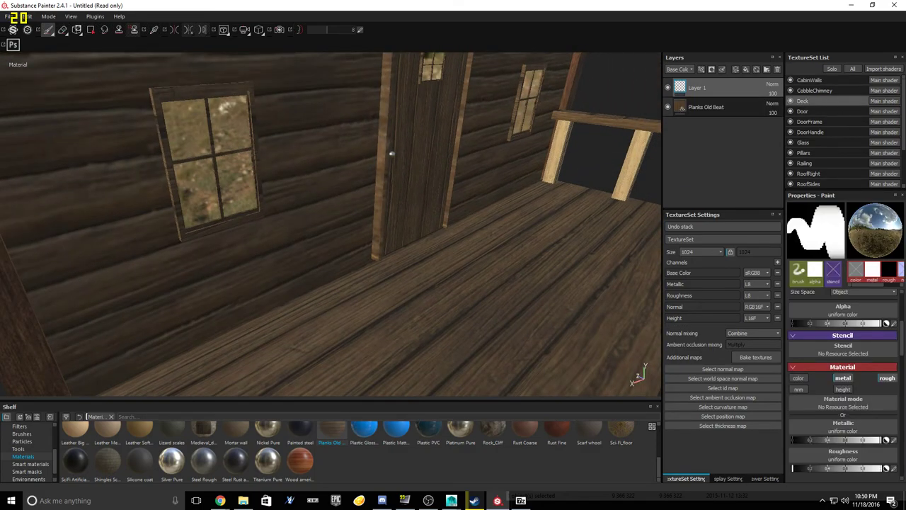
left_click(778, 262)
left_click(805, 272)
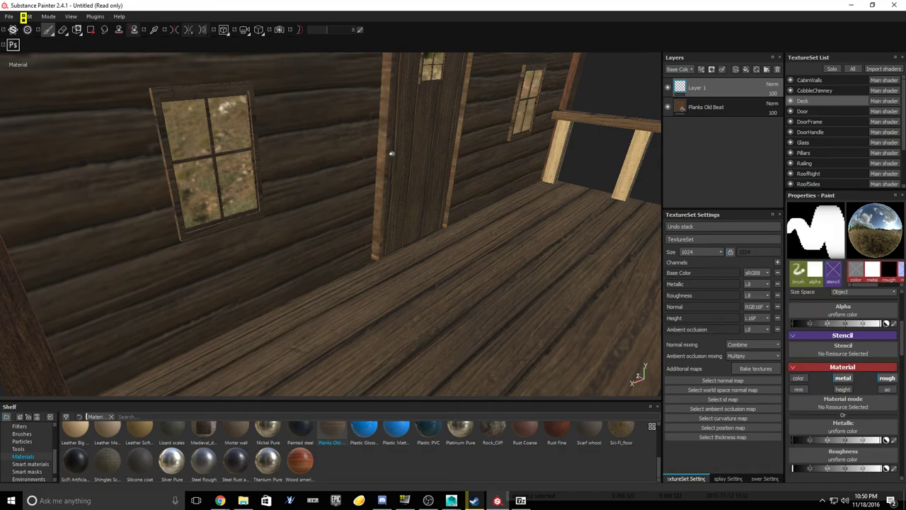
key("Delete")
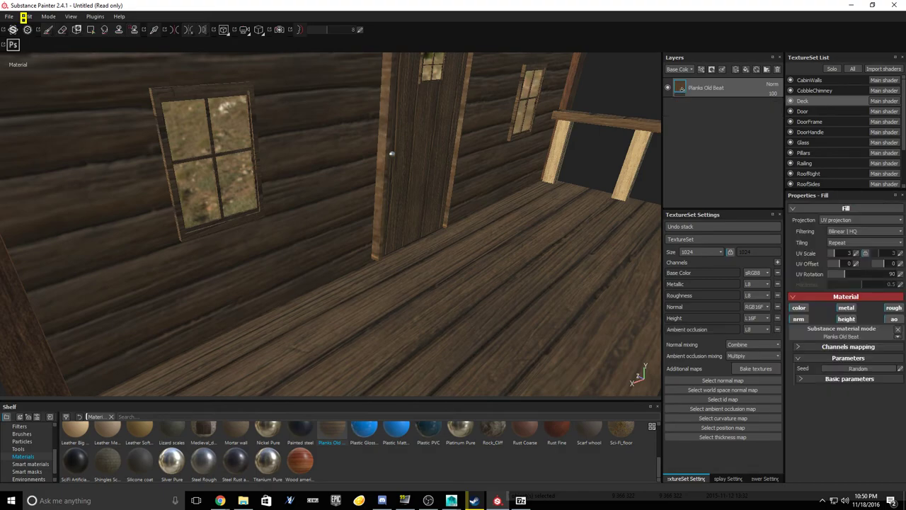
Step: Examine the textured cabin from the porch, the side wall and the chimney
scroll(595, 269, "up", 4)
scroll(594, 269, "down", 8)
scroll(595, 269, "down", 2)
left_click_drag(552, 276, 457, 209, "alt")
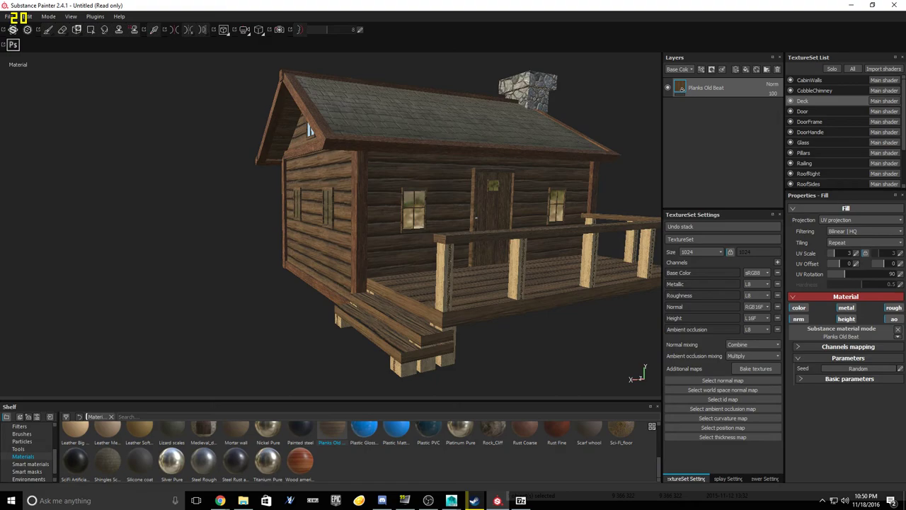
left_click_drag(453, 227, 241, 245, "alt")
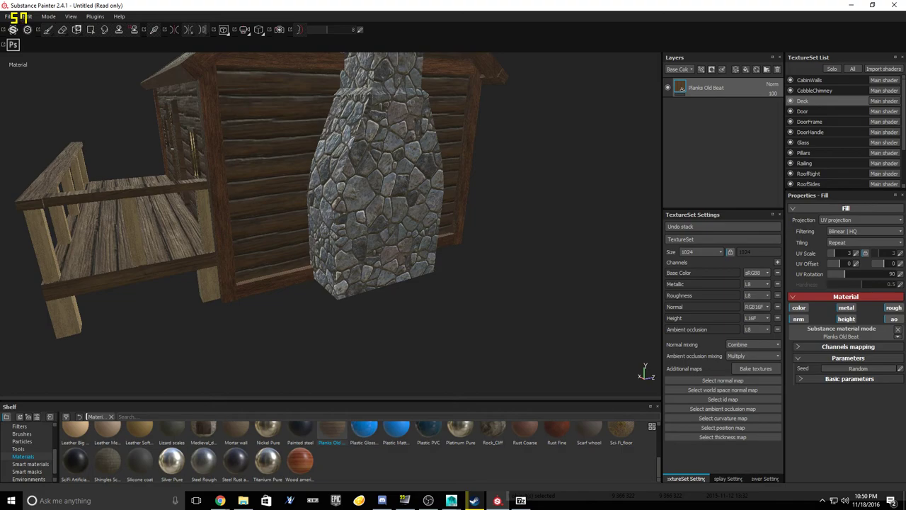
left_click_drag(283, 233, 418, 201, "alt")
middle_click_drag(283, 191, 397, 258, "alt")
left_click(71, 16)
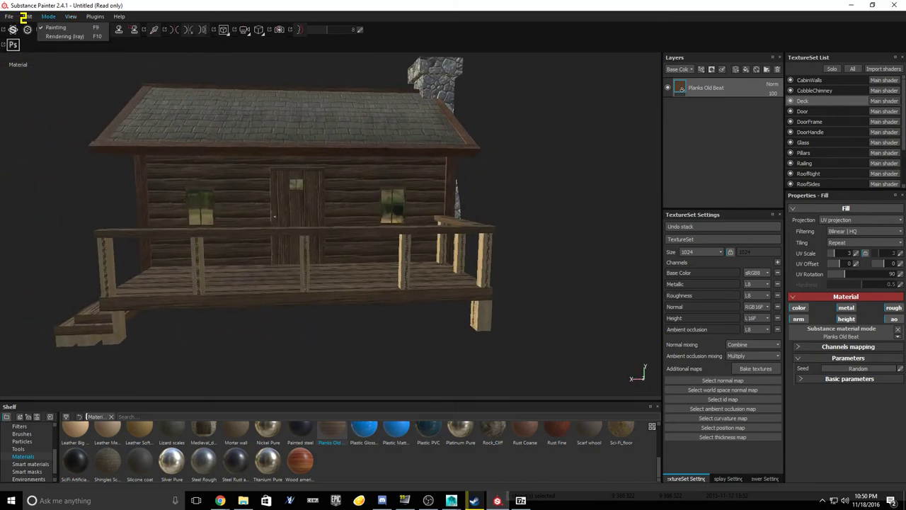
mouse_move(27, 16)
key("Left")
key("Left")
key("Left")
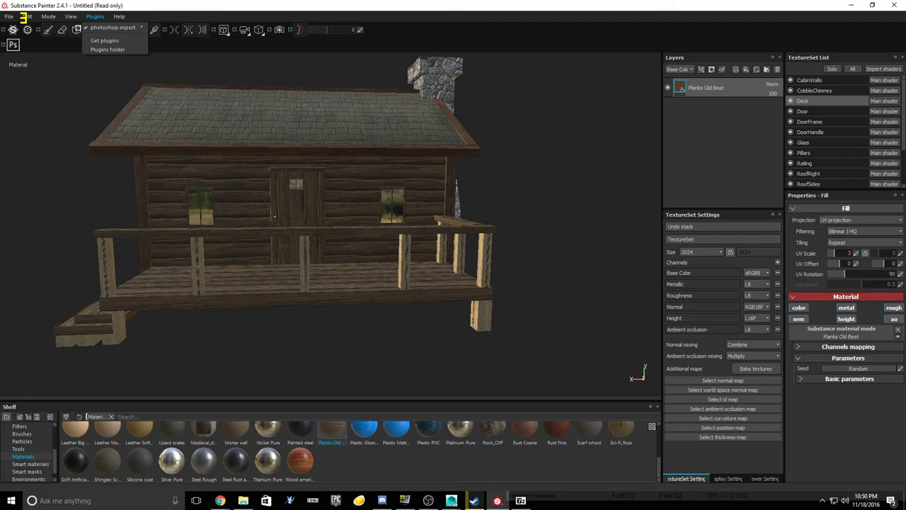
key("Right")
key("Escape")
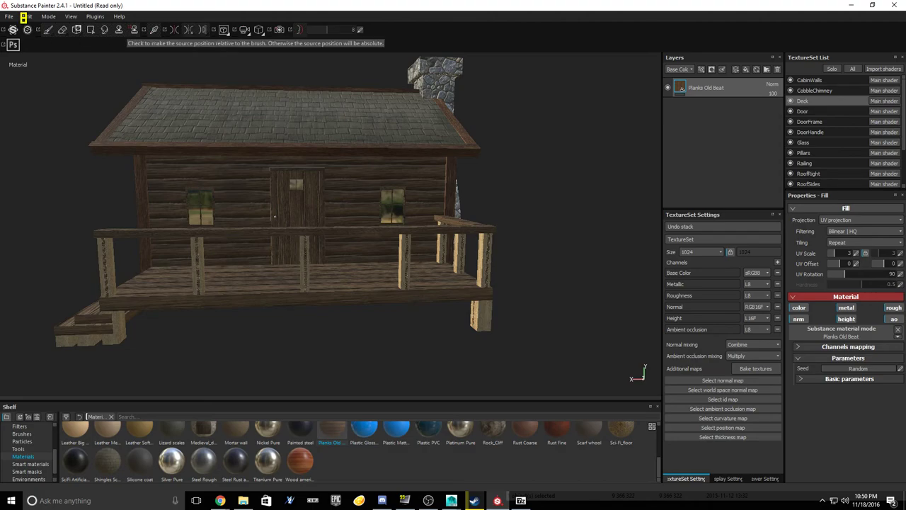
left_click(224, 30)
left_click(224, 30)
left_click(245, 30)
left_click(245, 30)
left_click(260, 29)
left_click(259, 29)
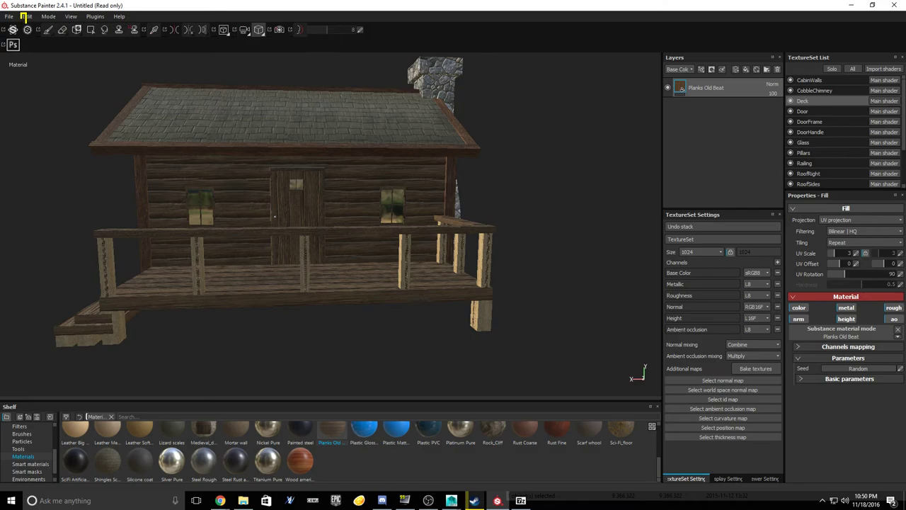
Step: Switch to Maya and display the whole cabin model in wireframe shading
left_click(452, 500)
left_click(401, 460)
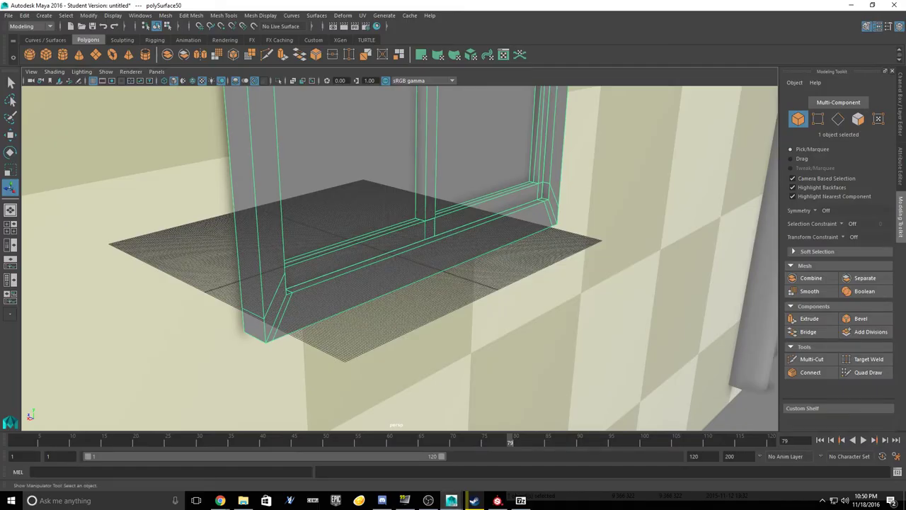
scroll(400, 259, "down", 2)
scroll(400, 258, "up", 8)
scroll(400, 259, "down", 3)
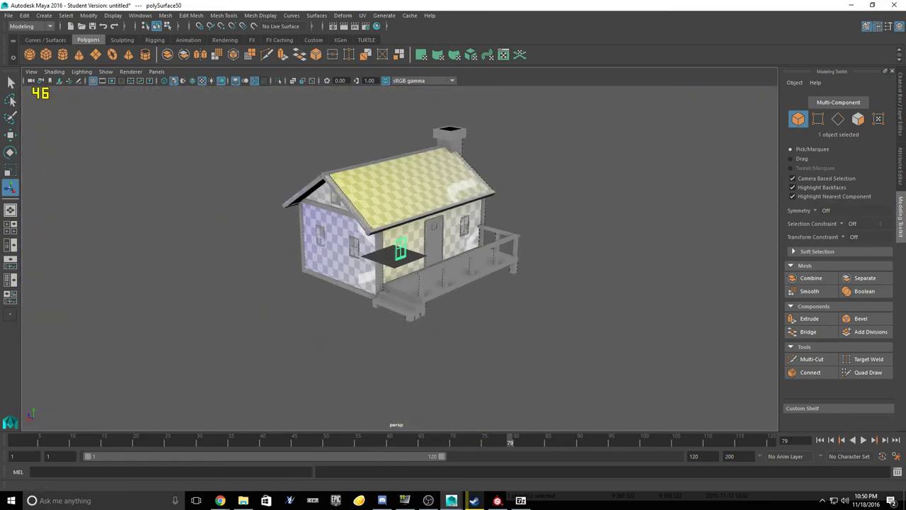
left_click(54, 71)
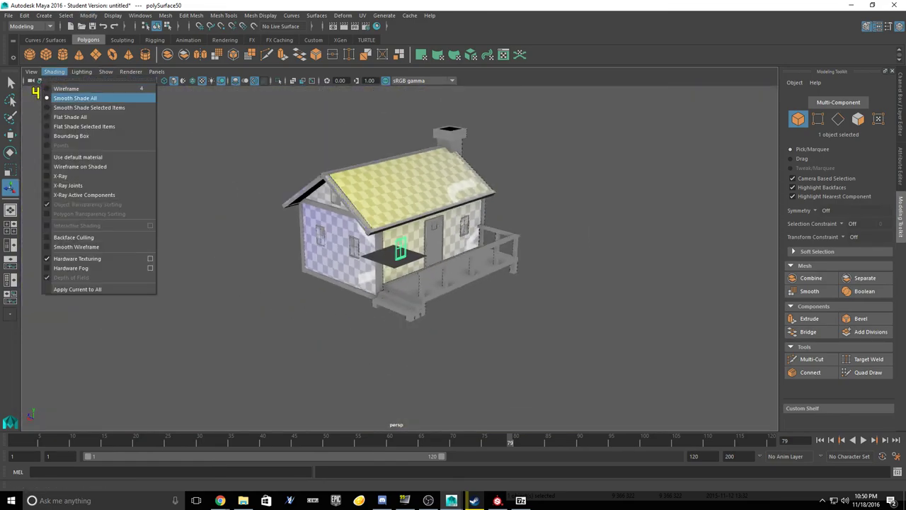
left_click(61, 89)
left_click_drag(439, 269, 460, 262, "alt")
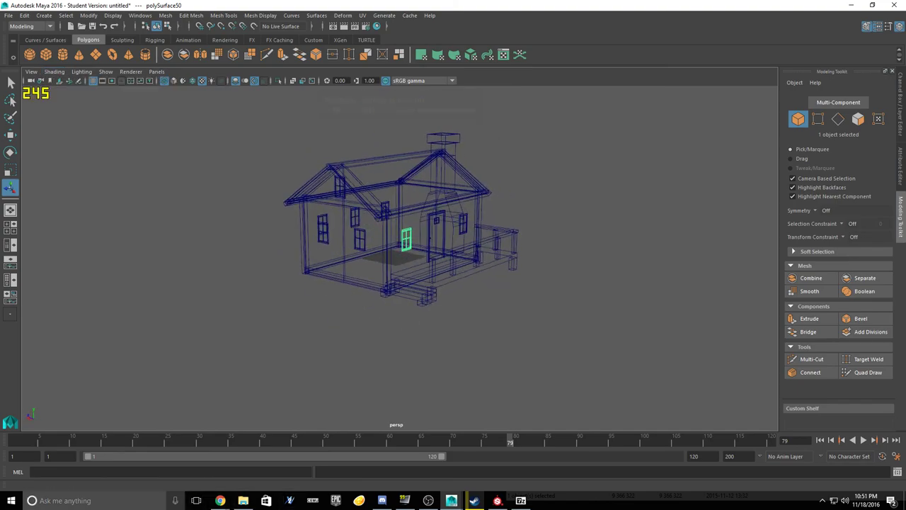
Step: Open Snipping Tool and capture the viewport area around the wireframe cabin
left_click(95, 501)
type("snip")
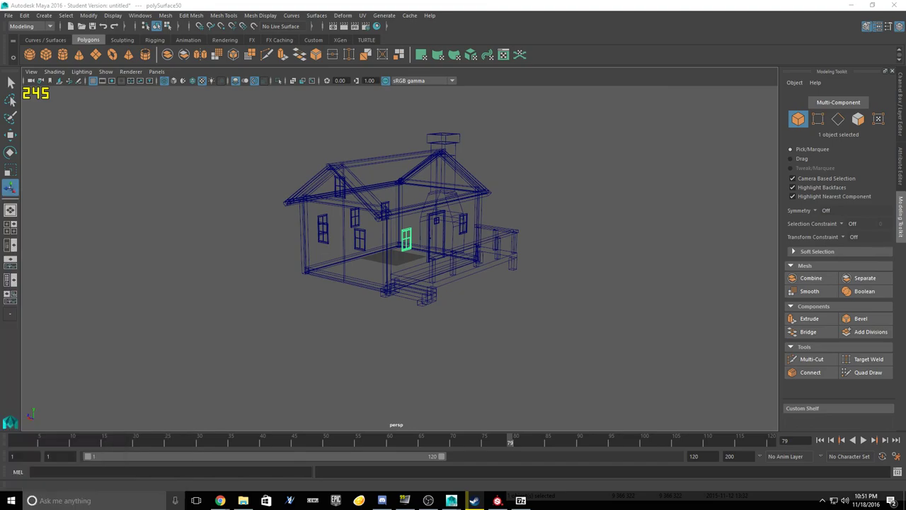
key("Return")
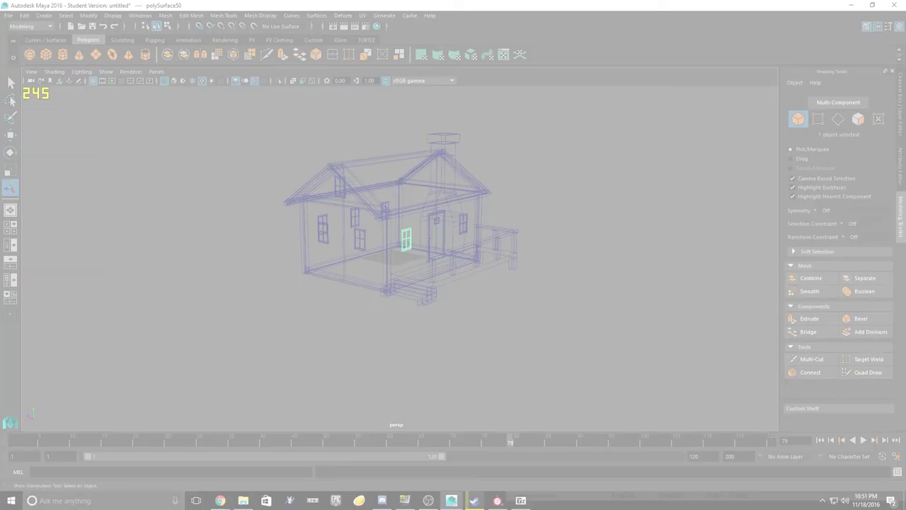
left_click_drag(161, 93, 710, 350)
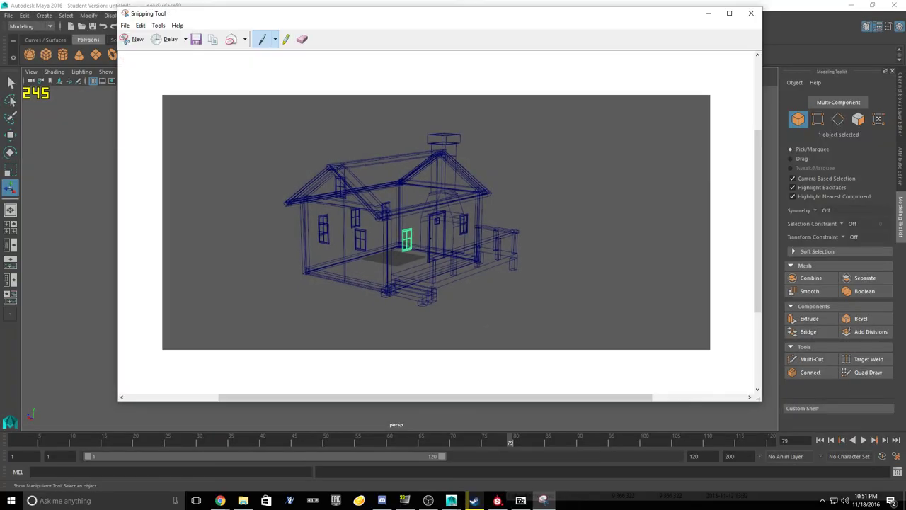
Step: Save the wireframe snip as easyasp and minimize Snipping Tool
left_click(197, 39)
type("easyasp")
key("Return")
left_click(708, 13)
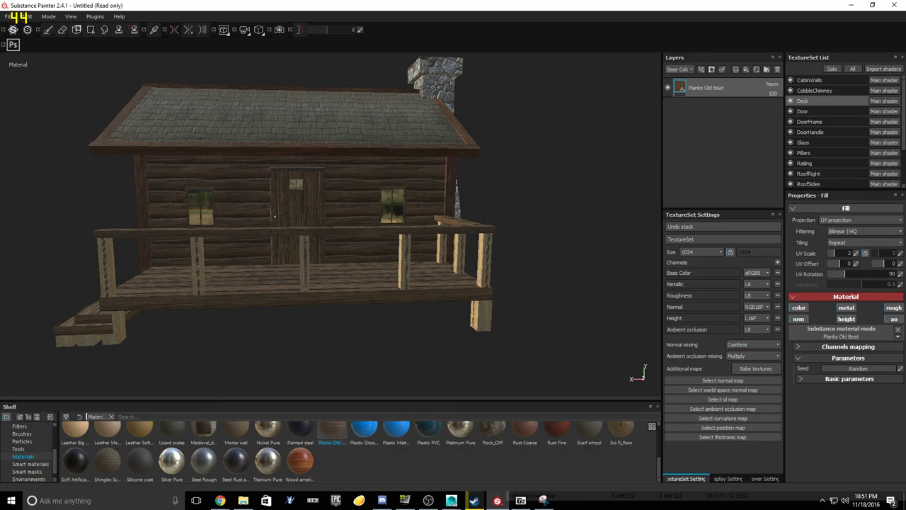
Step: In Substance Painter's viewer settings, set environment opacity to 100, environment blur to 0 and environment exposure to 0.86
left_click(728, 478)
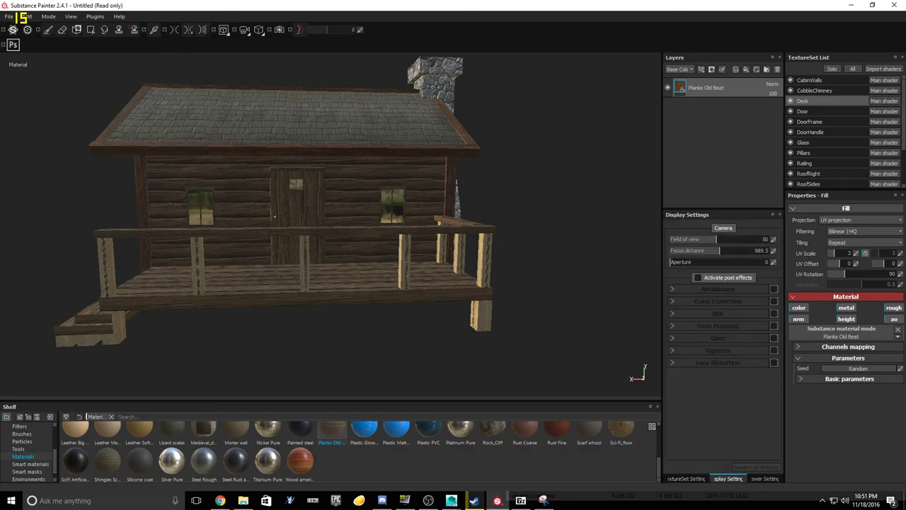
left_click(765, 478)
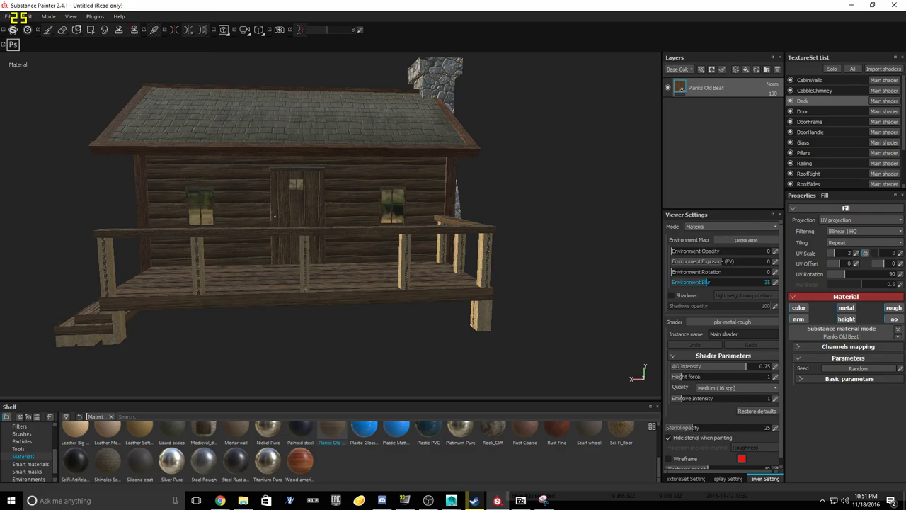
left_click_drag(673, 251, 772, 251)
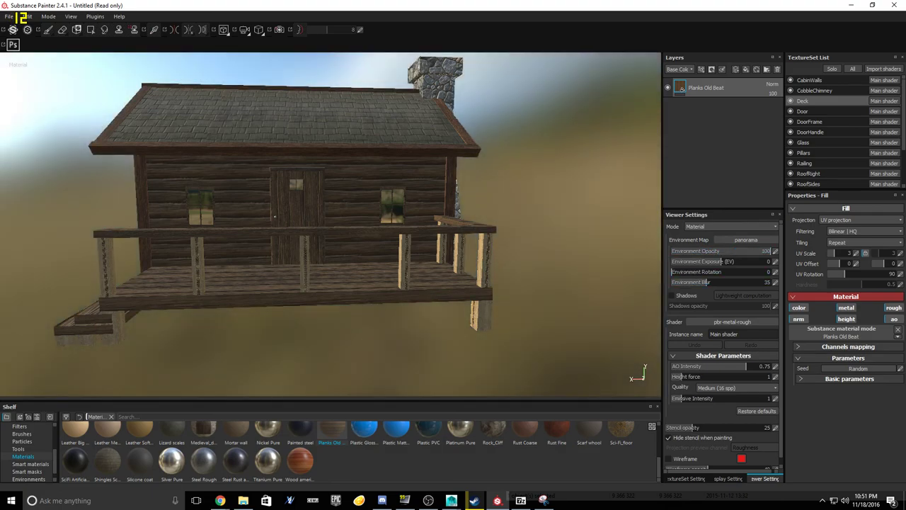
left_click_drag(705, 281, 723, 262)
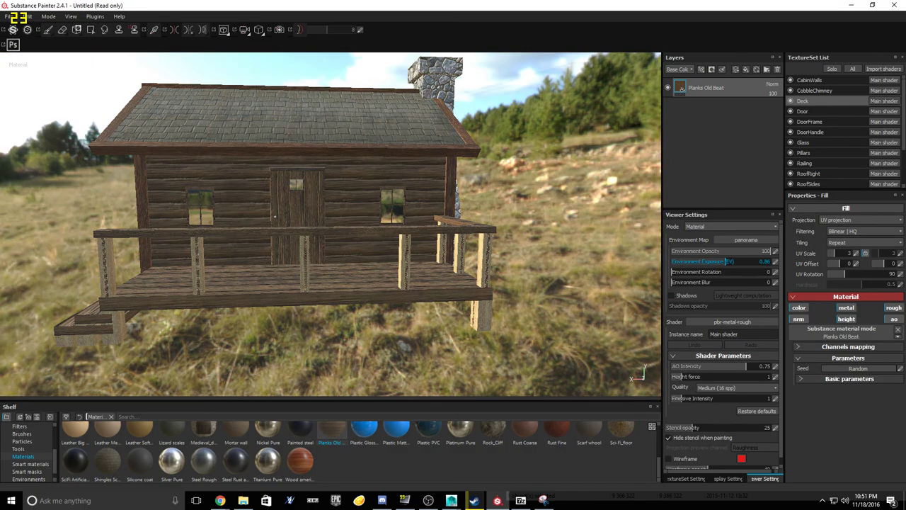
Step: Enable shadows in the viewer and inspect the cabin's lighting from the porch corner
left_click(671, 295)
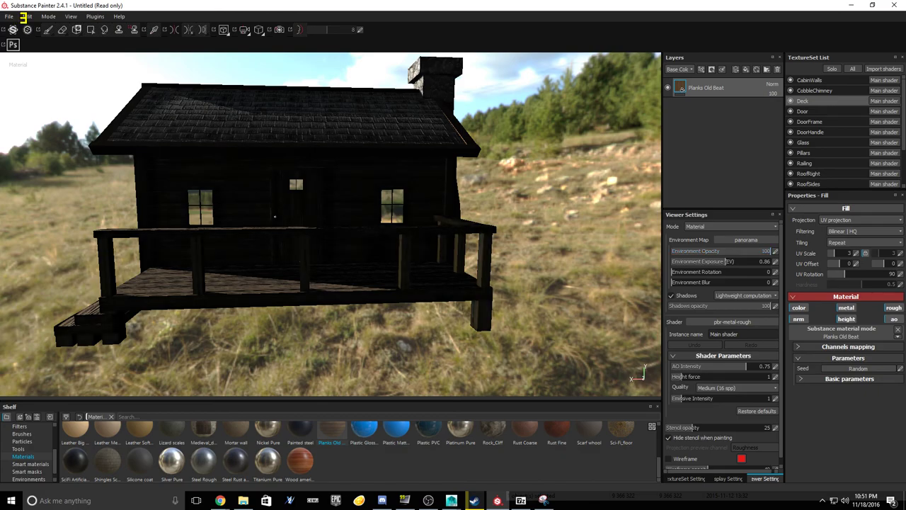
left_click_drag(340, 240, 446, 238, "alt")
left_click_drag(203, 218, 338, 224, "alt")
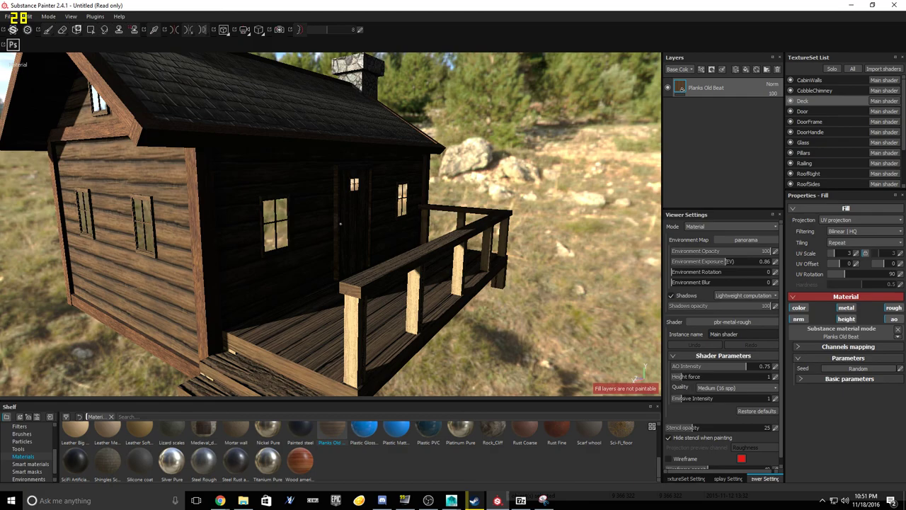